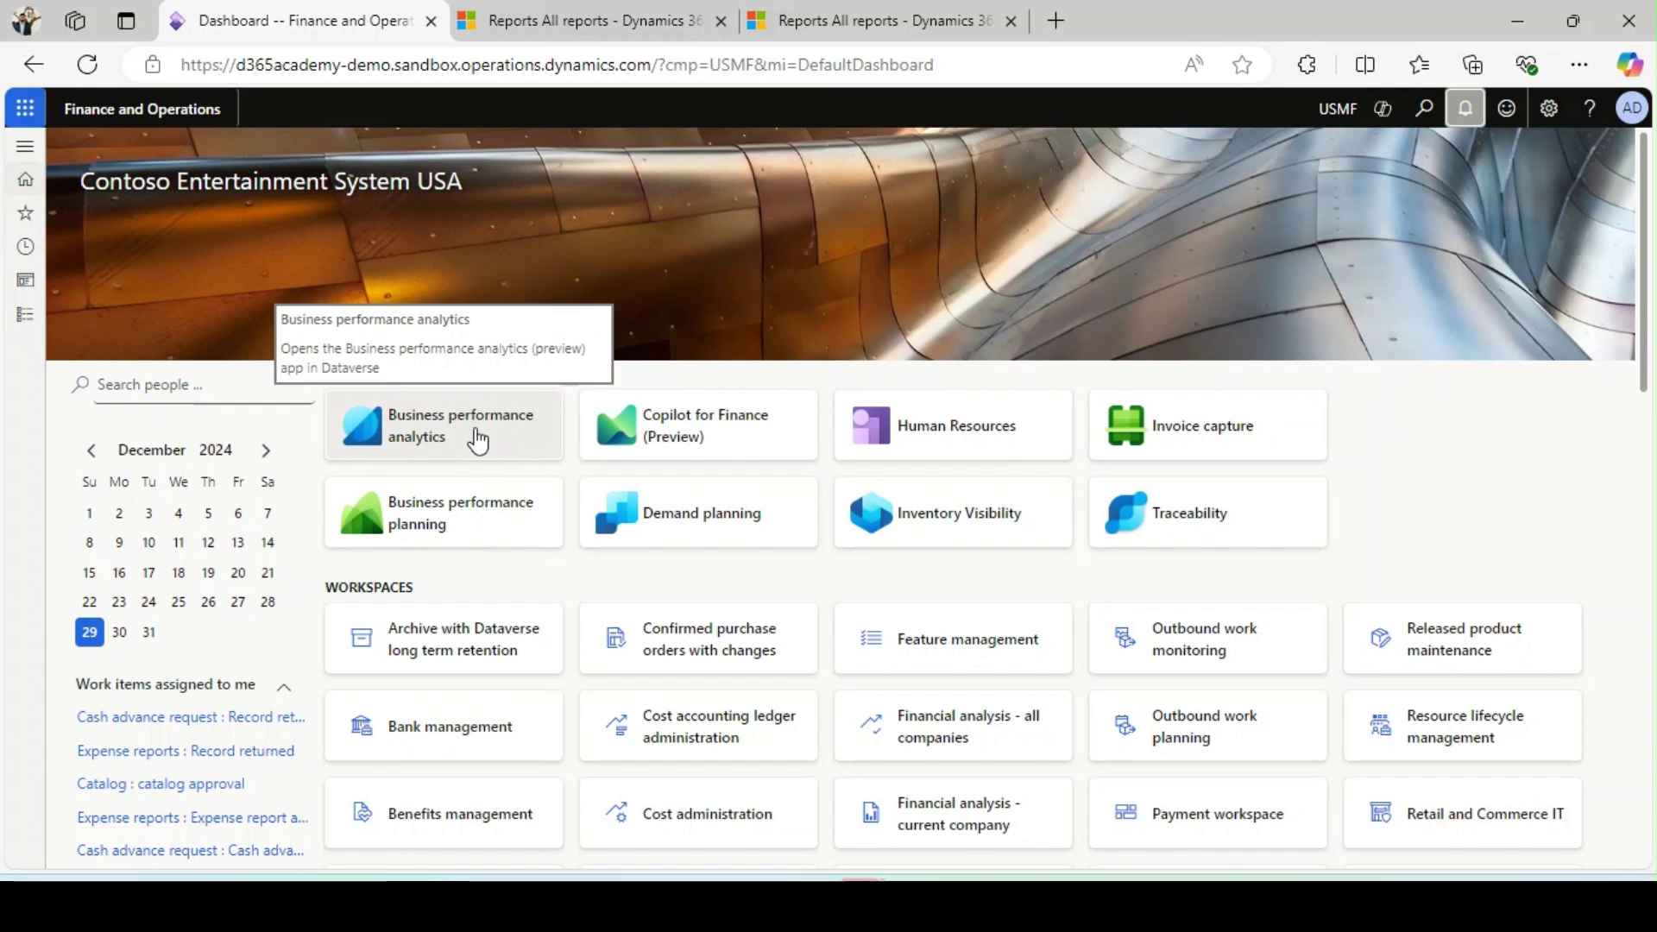
- Switch to the Microsoft Learn prerequisites article for Business performance analytics and examine the supported regions and version requirements
{"action": "left_click", "coordinate": [535, 24]}
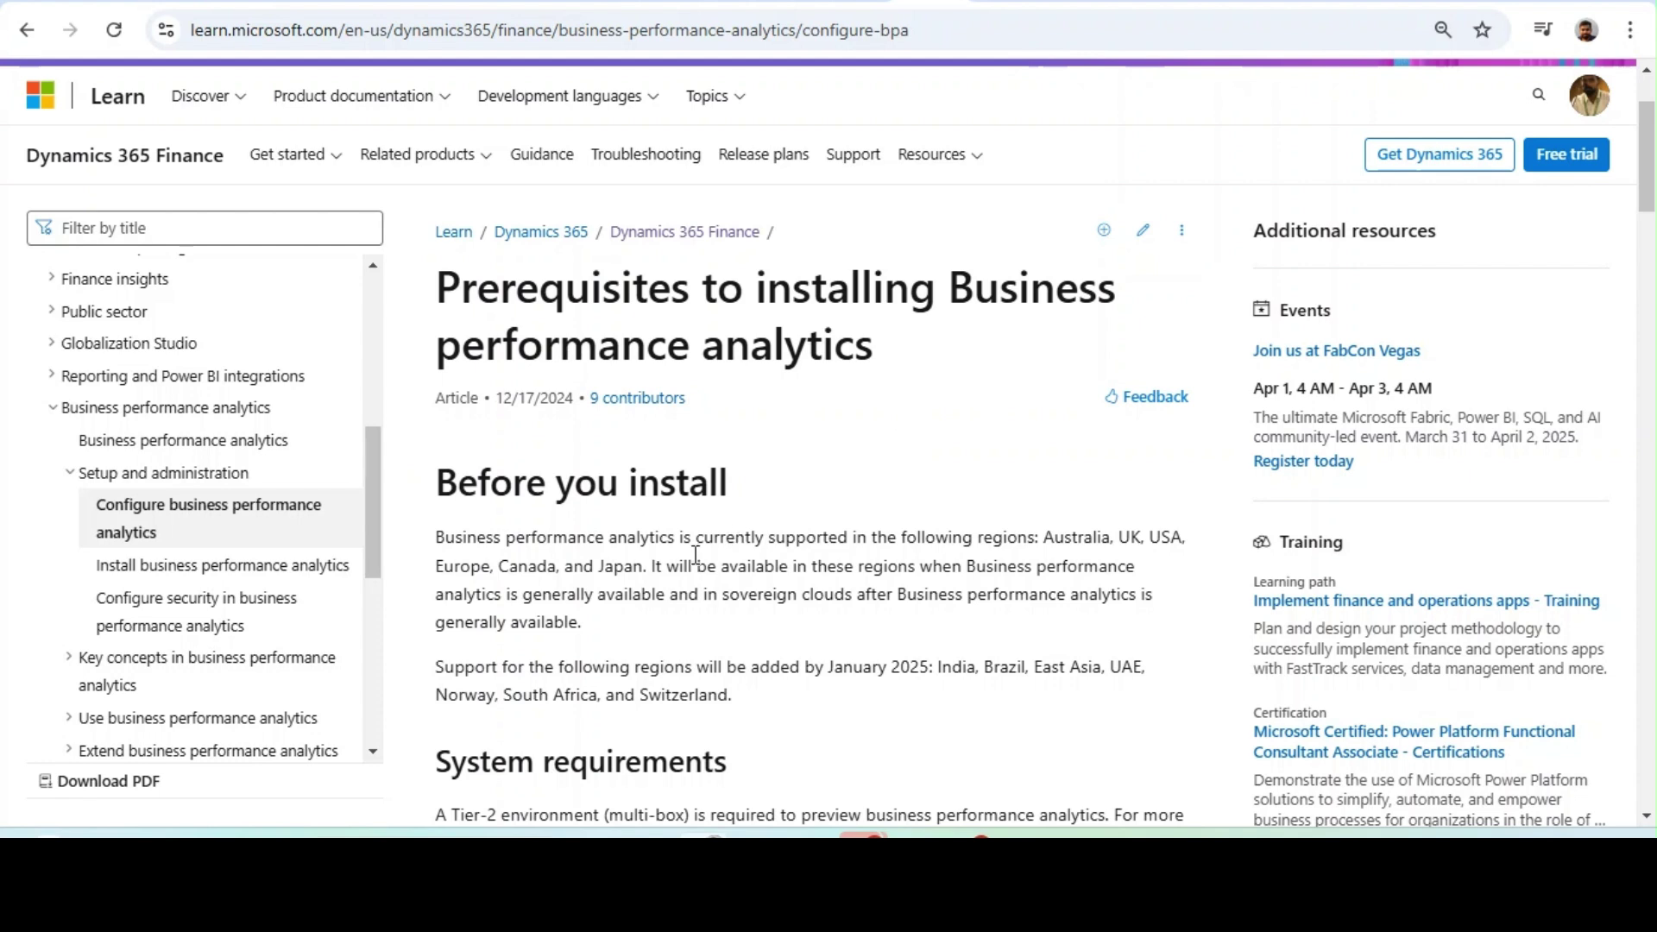
{"action": "left_click_drag", "start_coordinate": [436, 537], "coordinate": [1025, 538]}
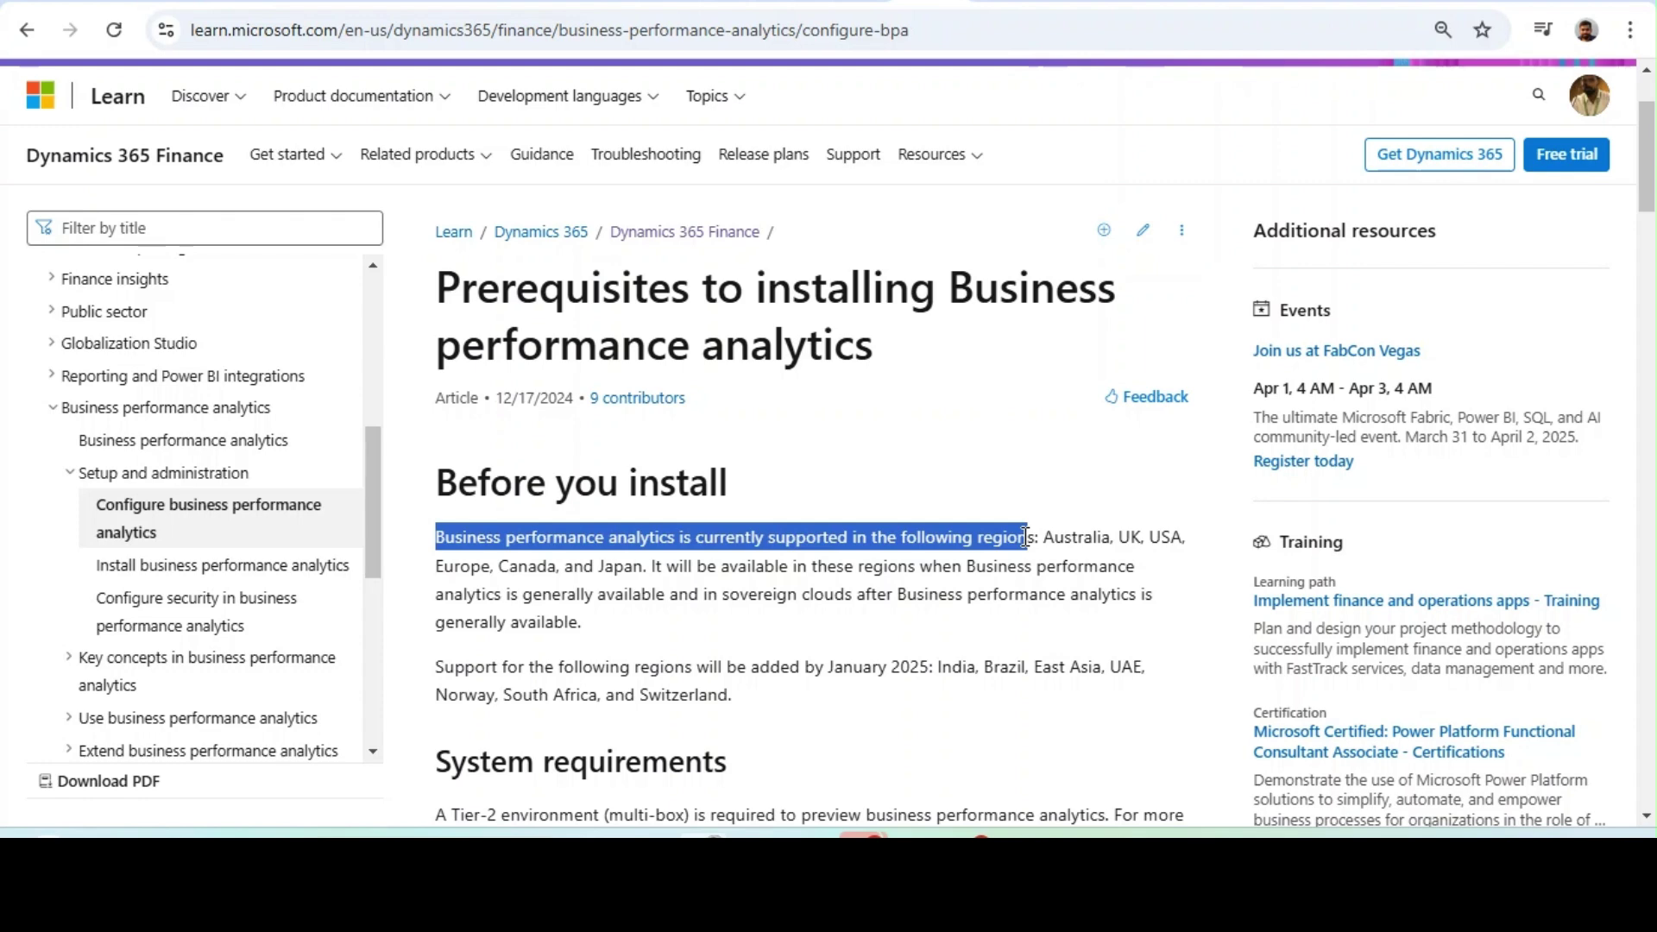
{"action": "scroll", "coordinate": [691, 337], "scroll_direction": "down", "scroll_amount": 4}
{"action": "left_click", "coordinate": [662, 321]}
{"action": "left_click_drag", "start_coordinate": [662, 321], "coordinate": [922, 315]}
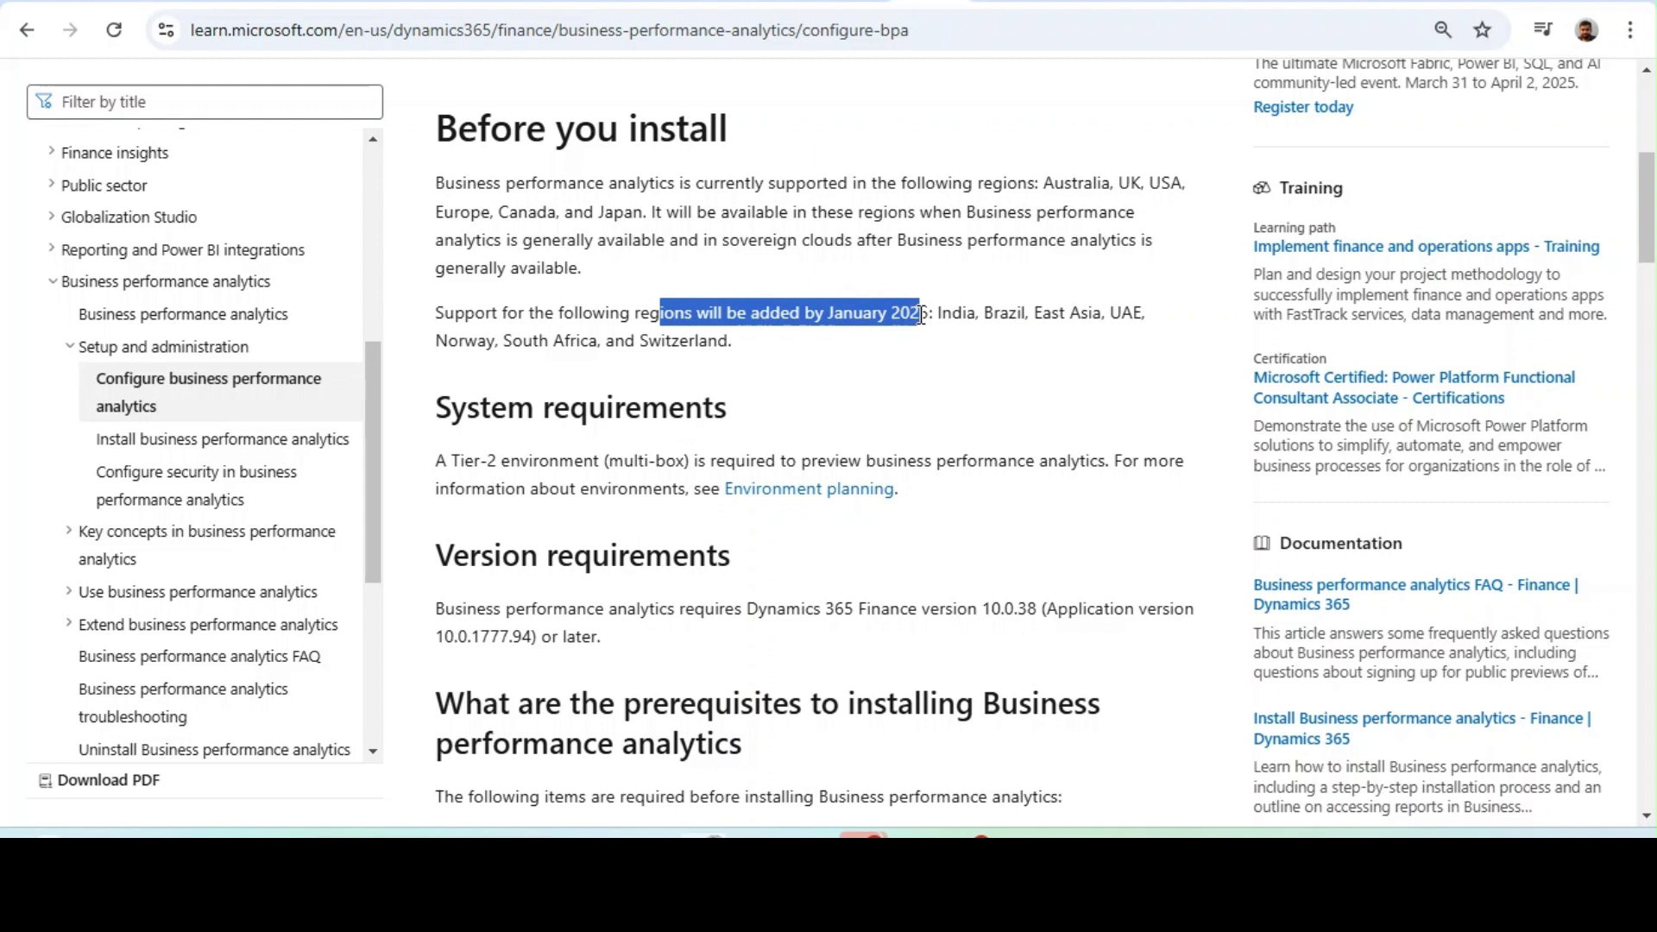
{"action": "left_click", "coordinate": [922, 315]}
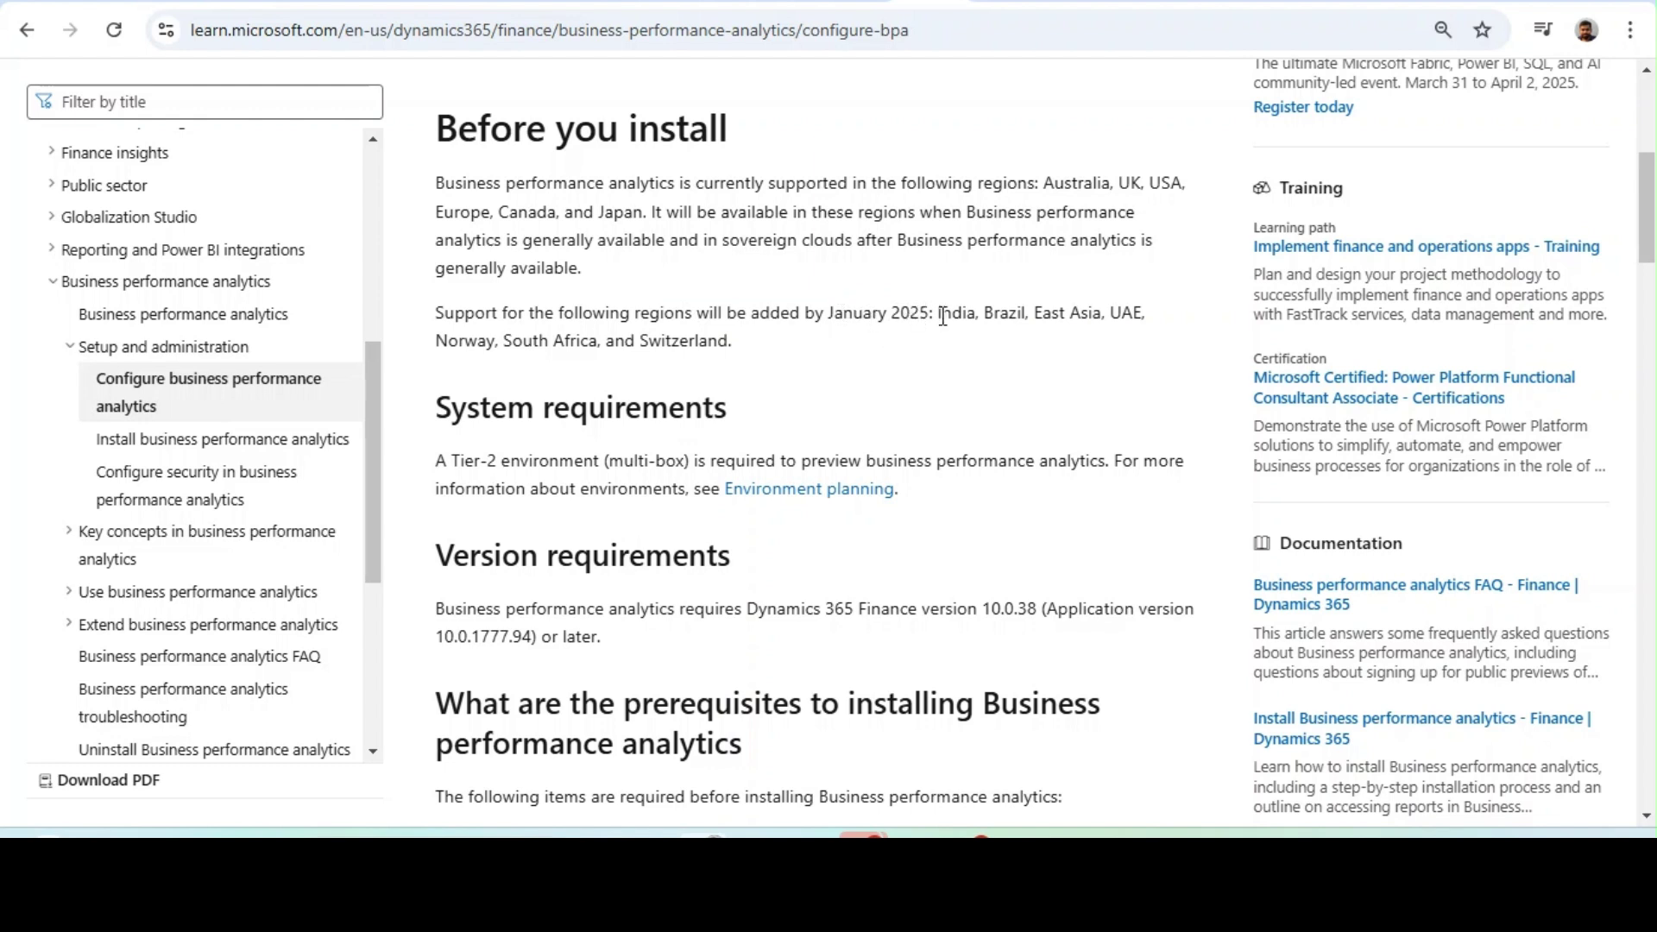
{"action": "left_click_drag", "start_coordinate": [945, 315], "coordinate": [767, 359]}
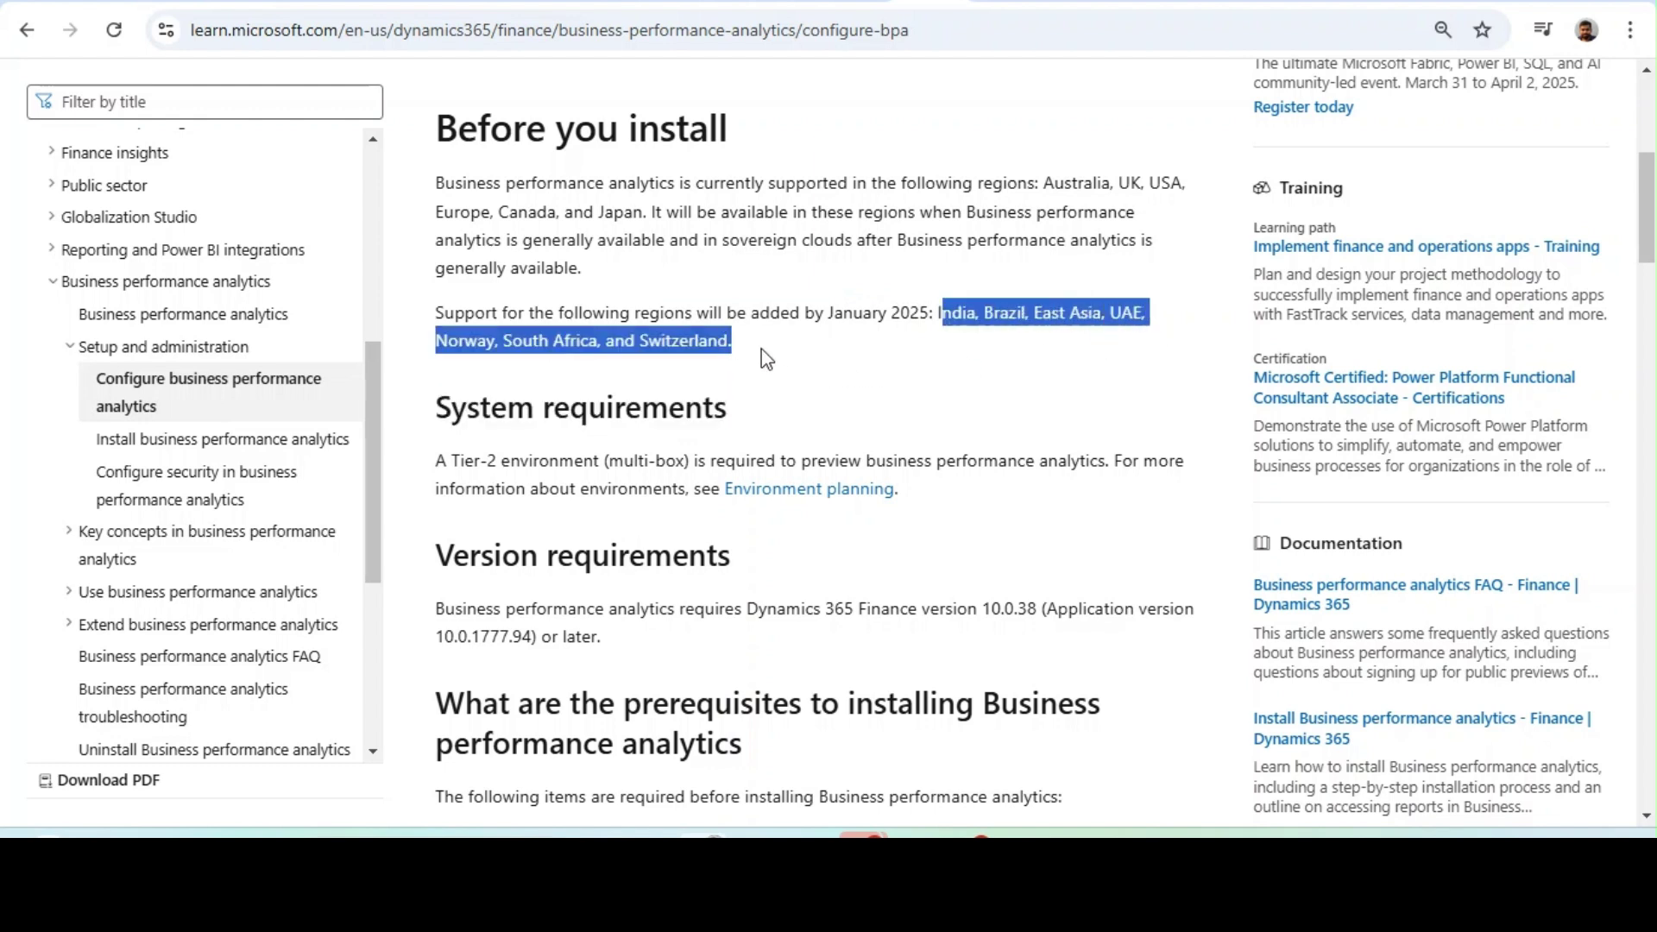
{"action": "left_click", "coordinate": [761, 349]}
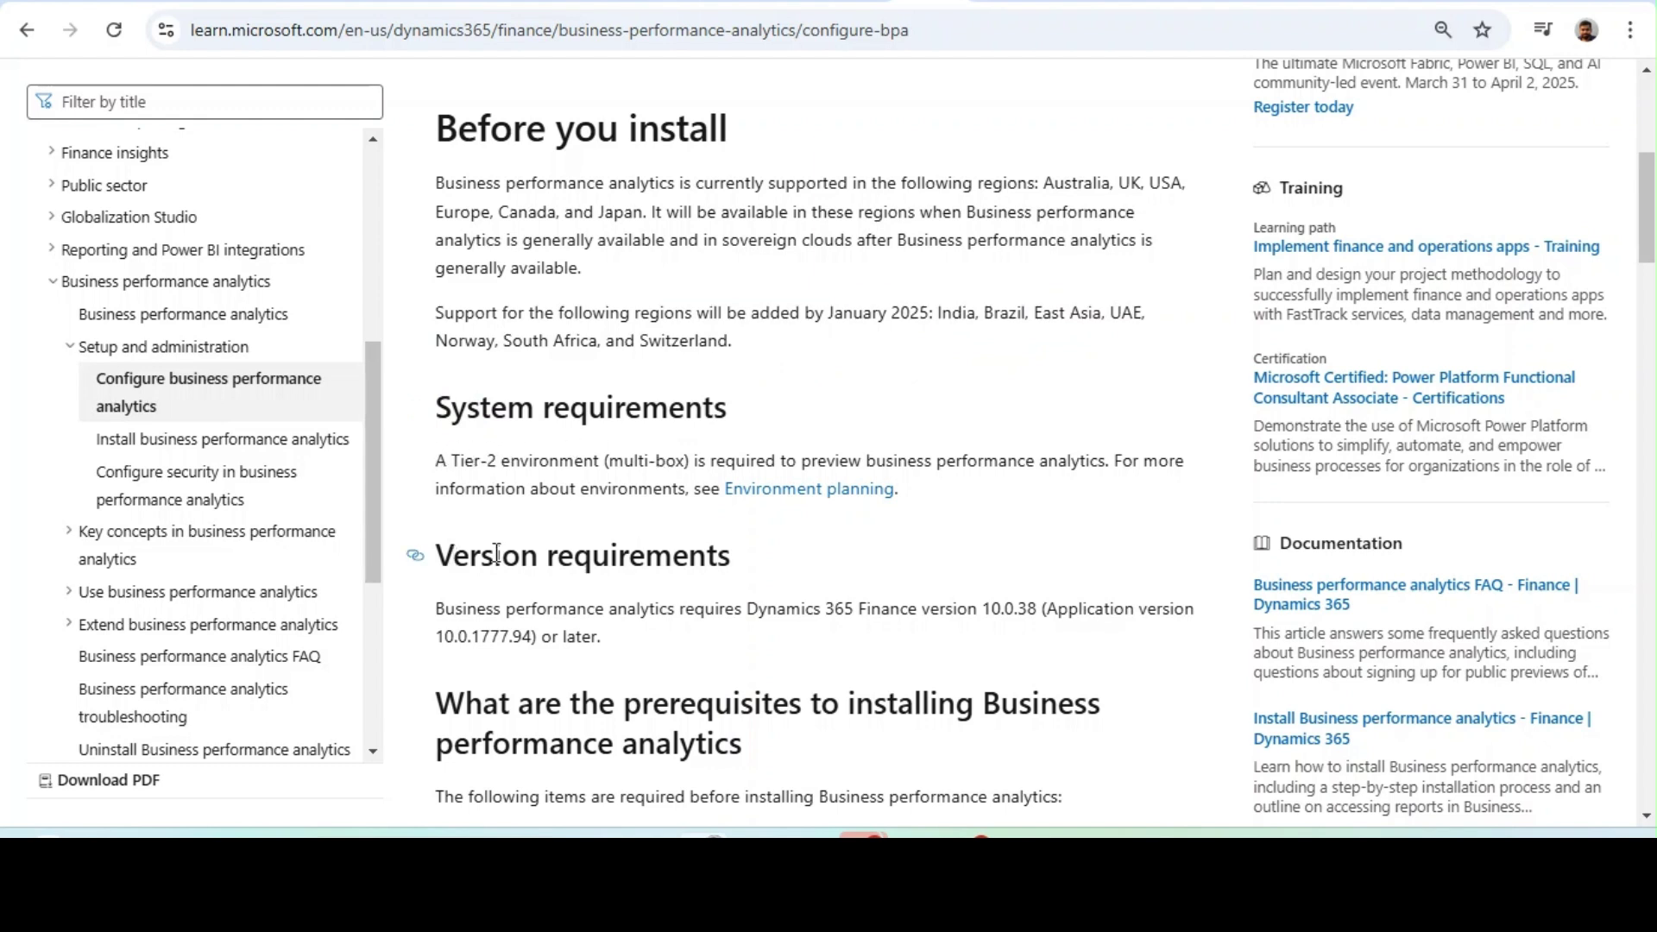
{"action": "left_click_drag", "start_coordinate": [452, 555], "coordinate": [731, 548]}
{"action": "left_click", "coordinate": [730, 549]}
- Review the list of items required before installing Business performance analytics, from required privileges to Power Platform Admin Center configuration
{"action": "scroll", "coordinate": [852, 608], "scroll_direction": "down", "scroll_amount": 4}
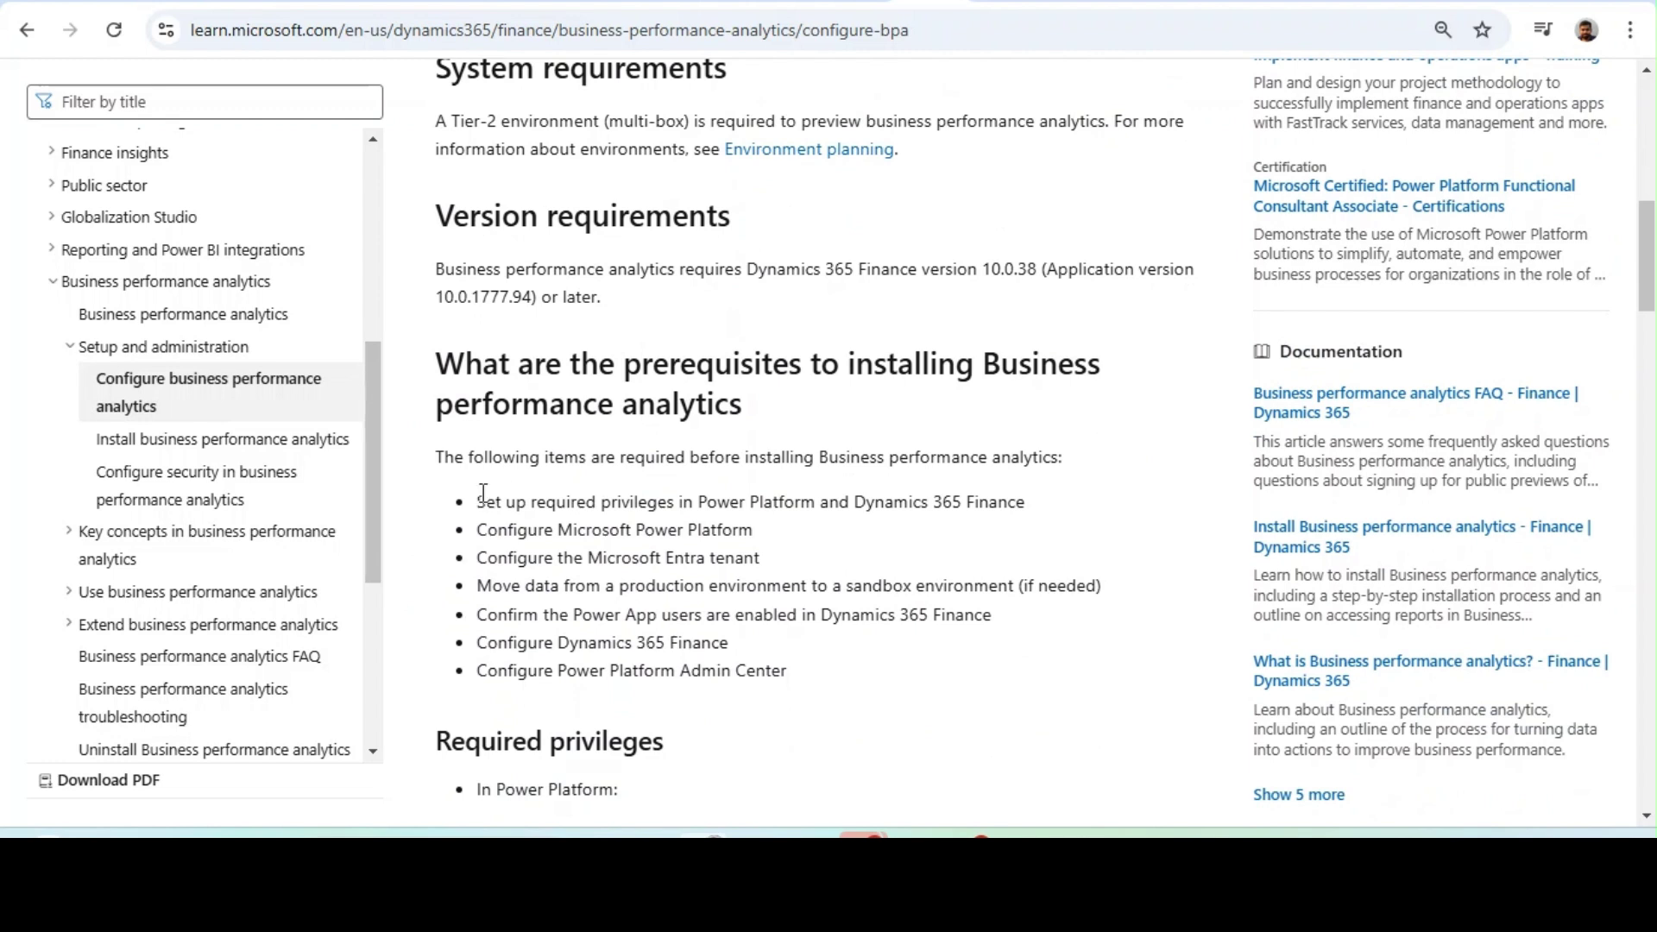
{"action": "left_click_drag", "start_coordinate": [477, 501], "coordinate": [813, 679]}
{"action": "left_click", "coordinate": [813, 679]}
{"action": "left_click_drag", "start_coordinate": [493, 532], "coordinate": [773, 531]}
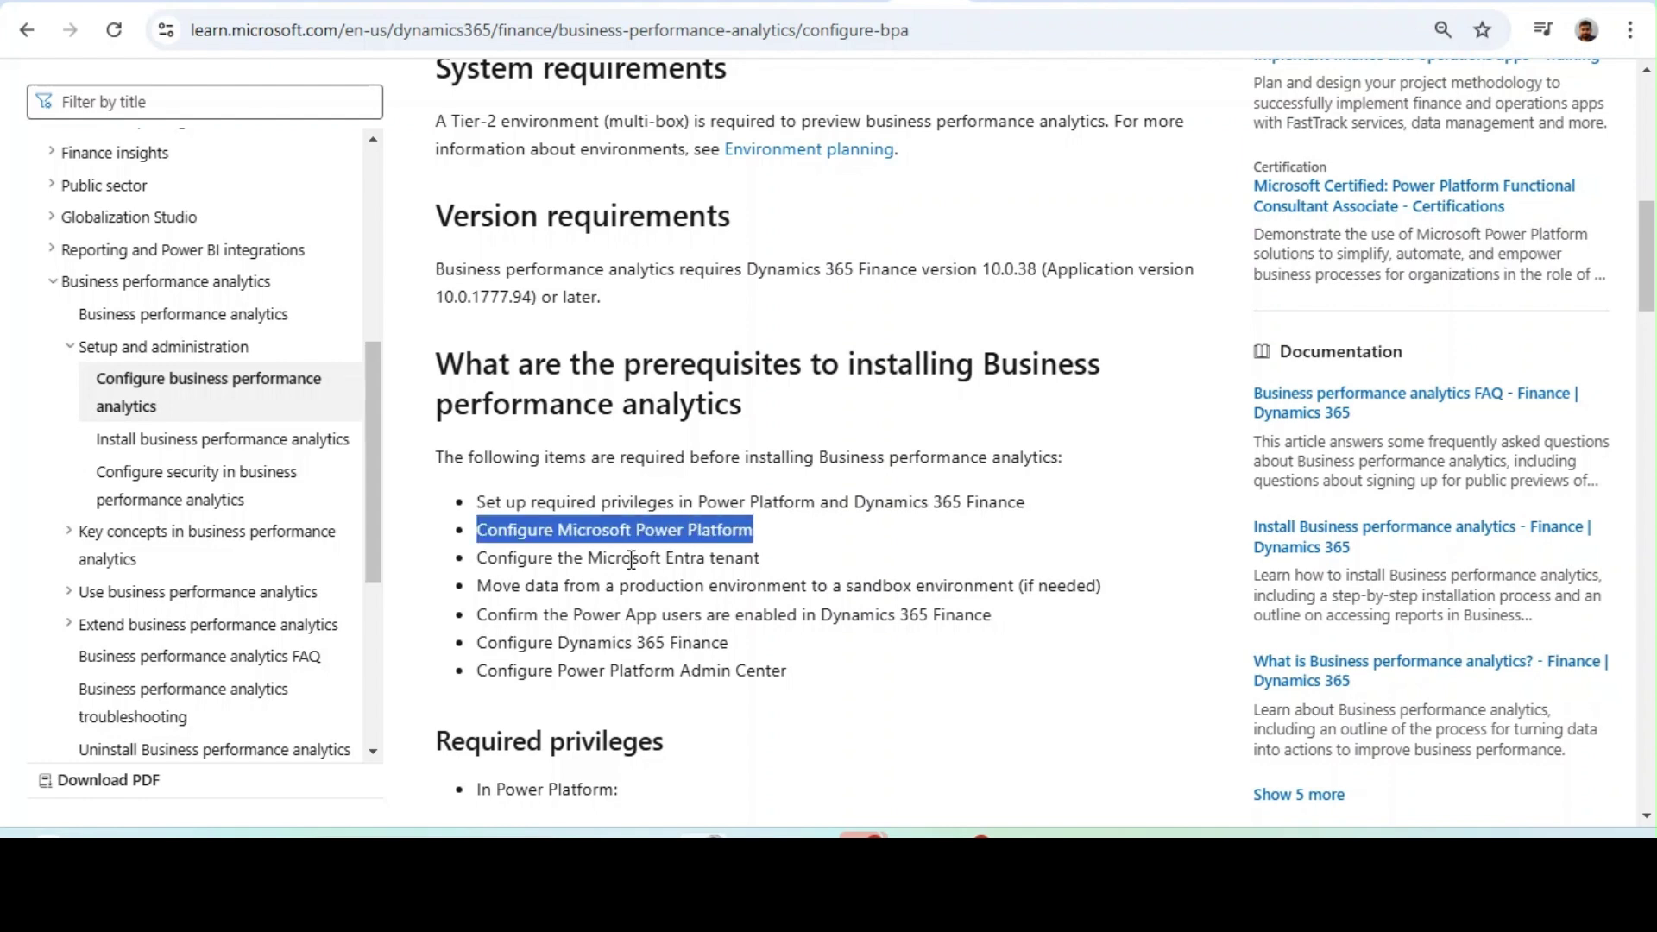
{"action": "left_click", "coordinate": [488, 555]}
{"action": "left_click_drag", "start_coordinate": [487, 555], "coordinate": [785, 555]}
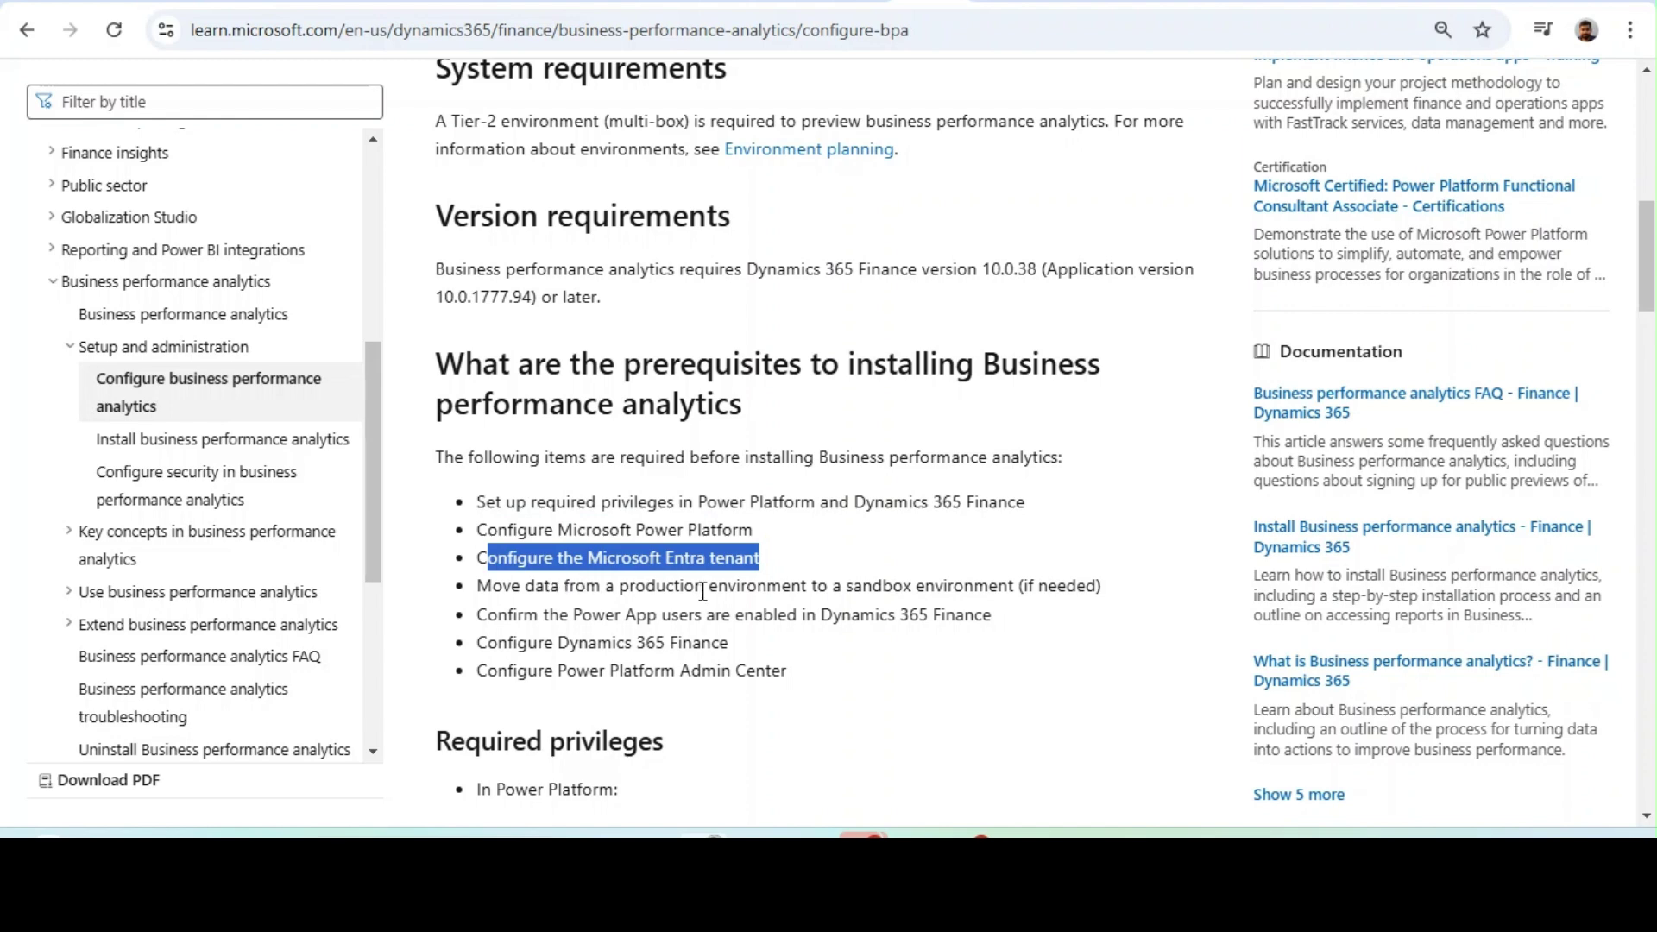
{"action": "left_click", "coordinate": [815, 578]}
{"action": "left_click_drag", "start_coordinate": [815, 578], "coordinate": [1014, 584]}
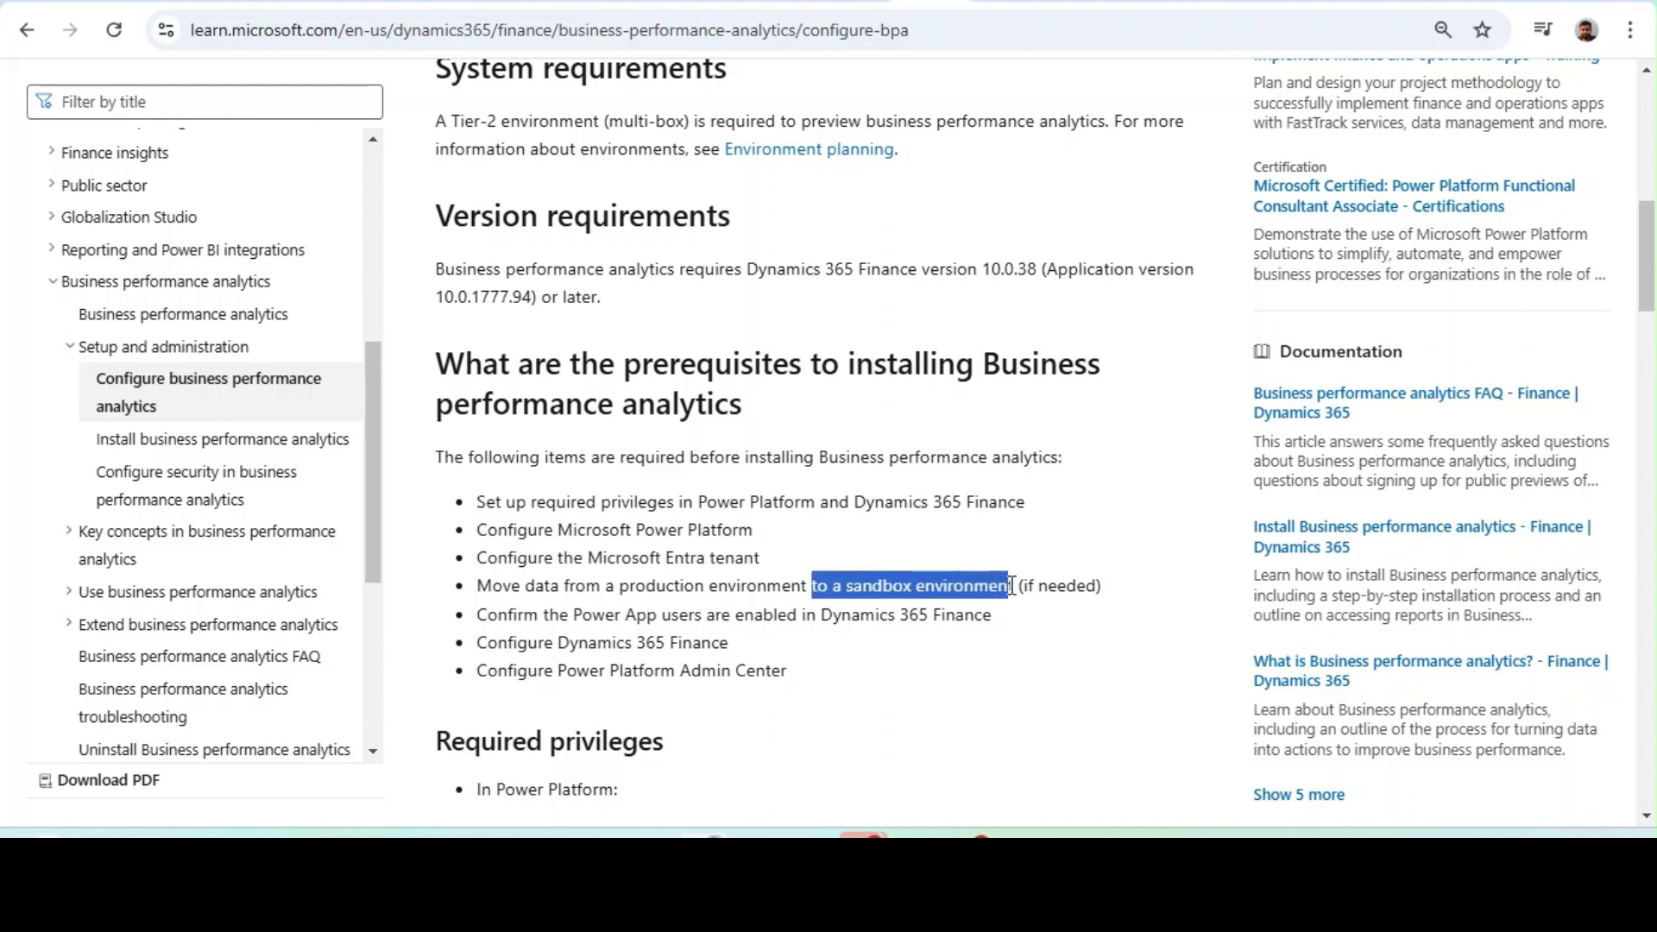
{"action": "left_click", "coordinate": [1050, 584]}
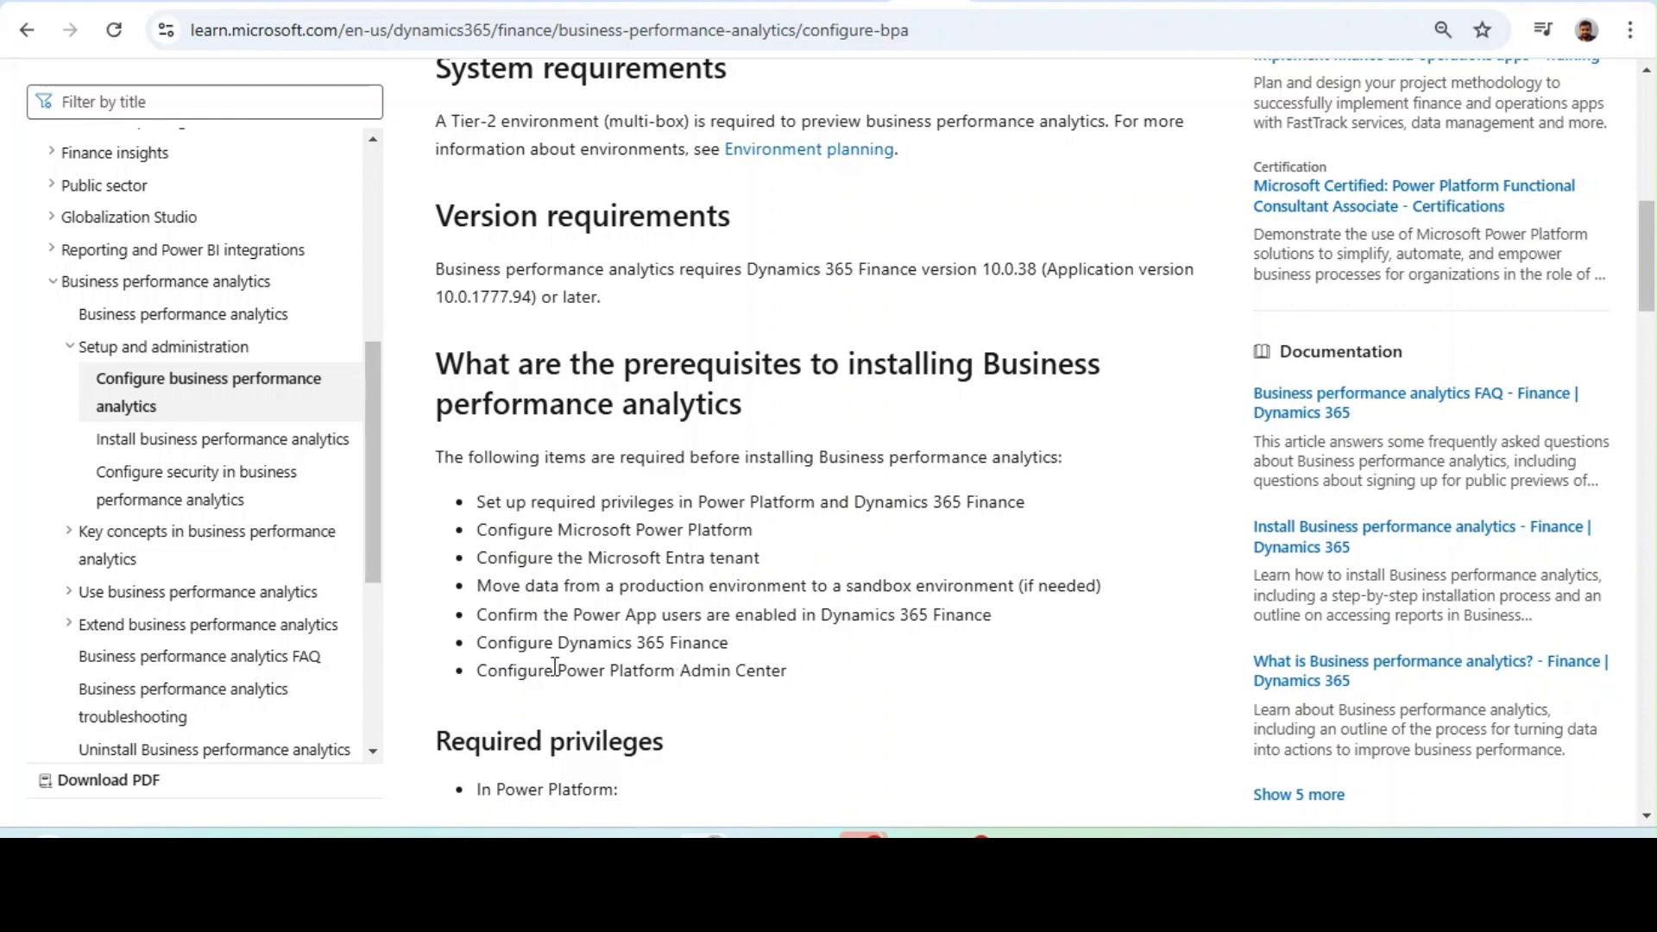
{"action": "left_click_drag", "start_coordinate": [477, 646], "coordinate": [748, 644]}
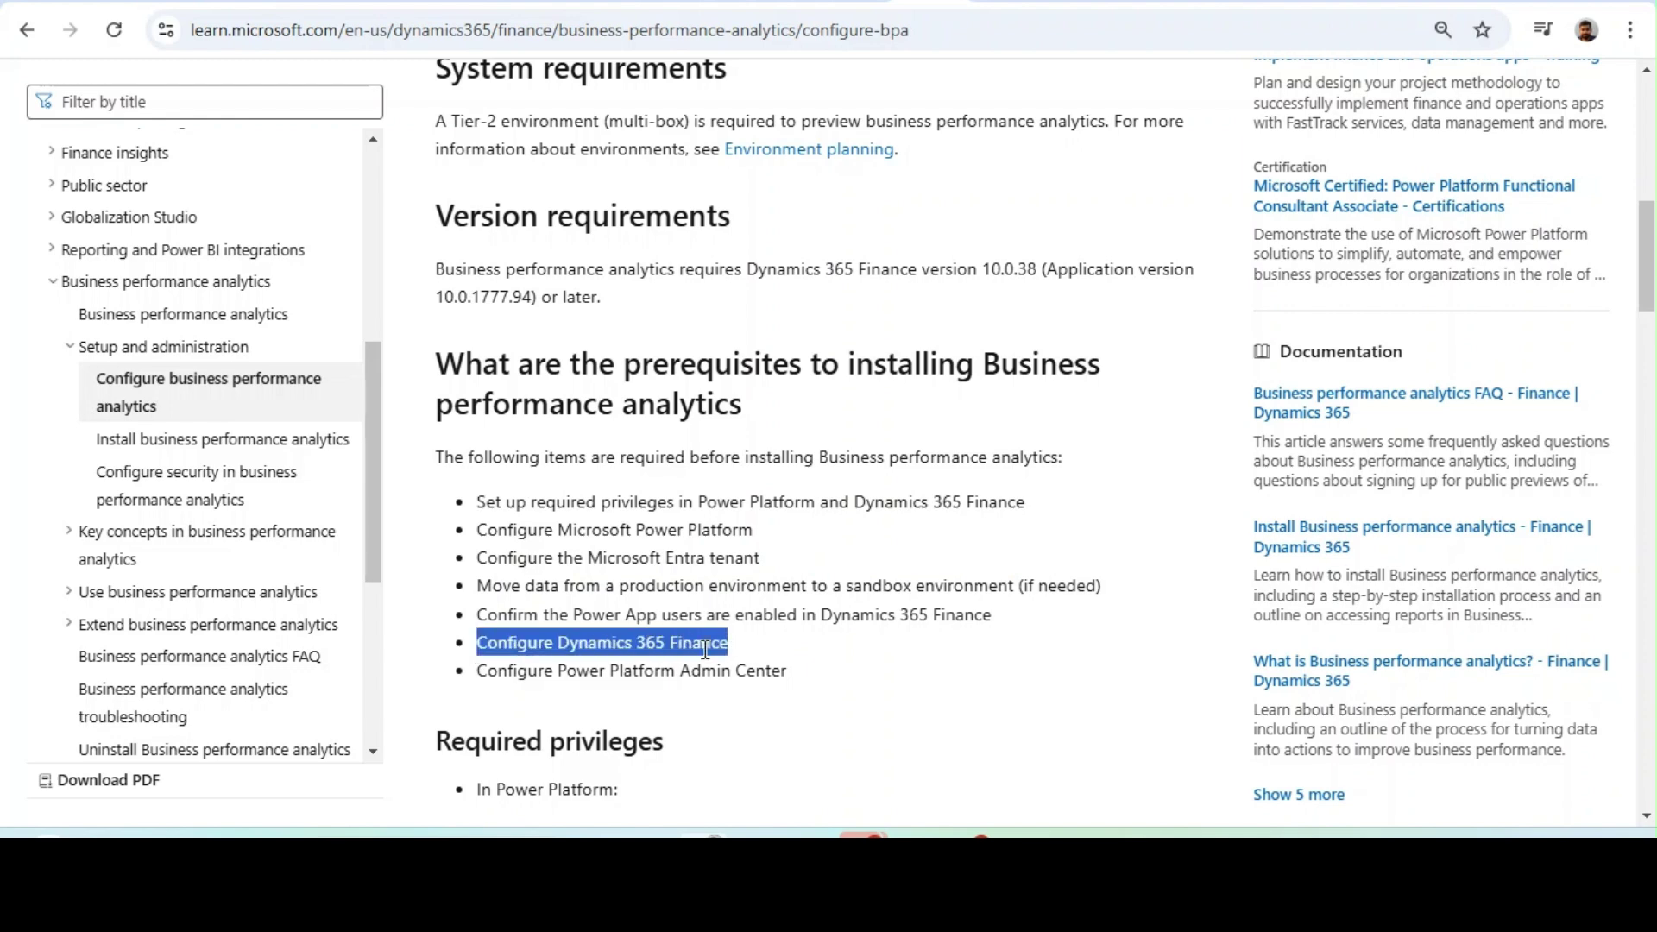
{"action": "left_click_drag", "start_coordinate": [488, 671], "coordinate": [801, 686]}
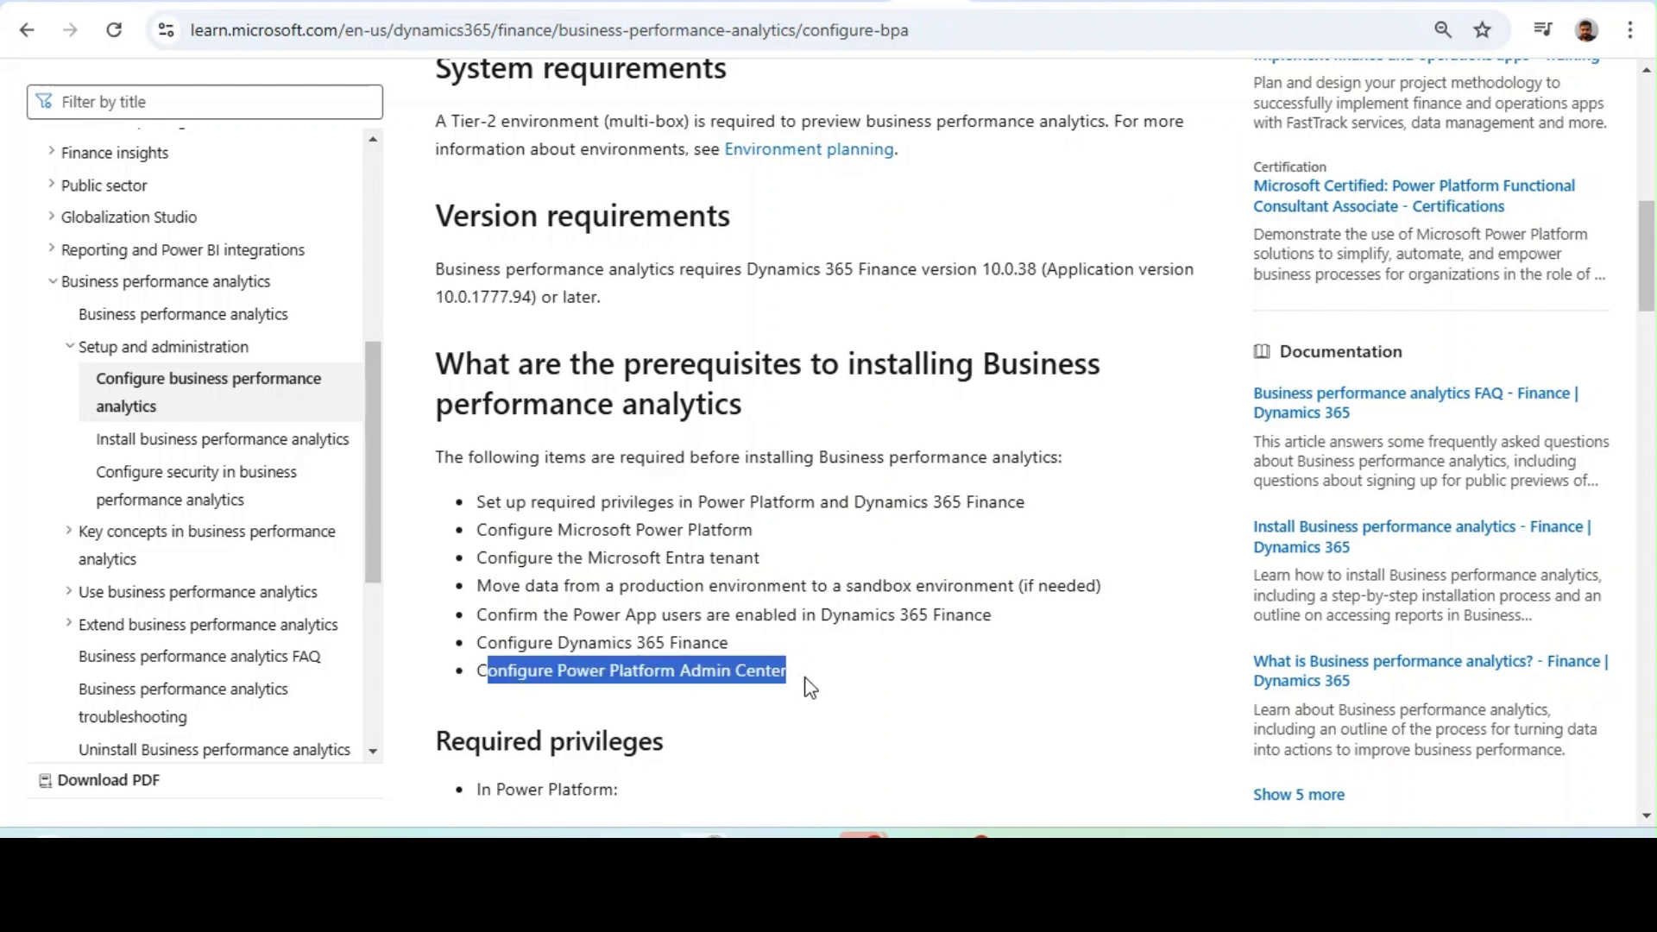
{"action": "left_click", "coordinate": [803, 686]}
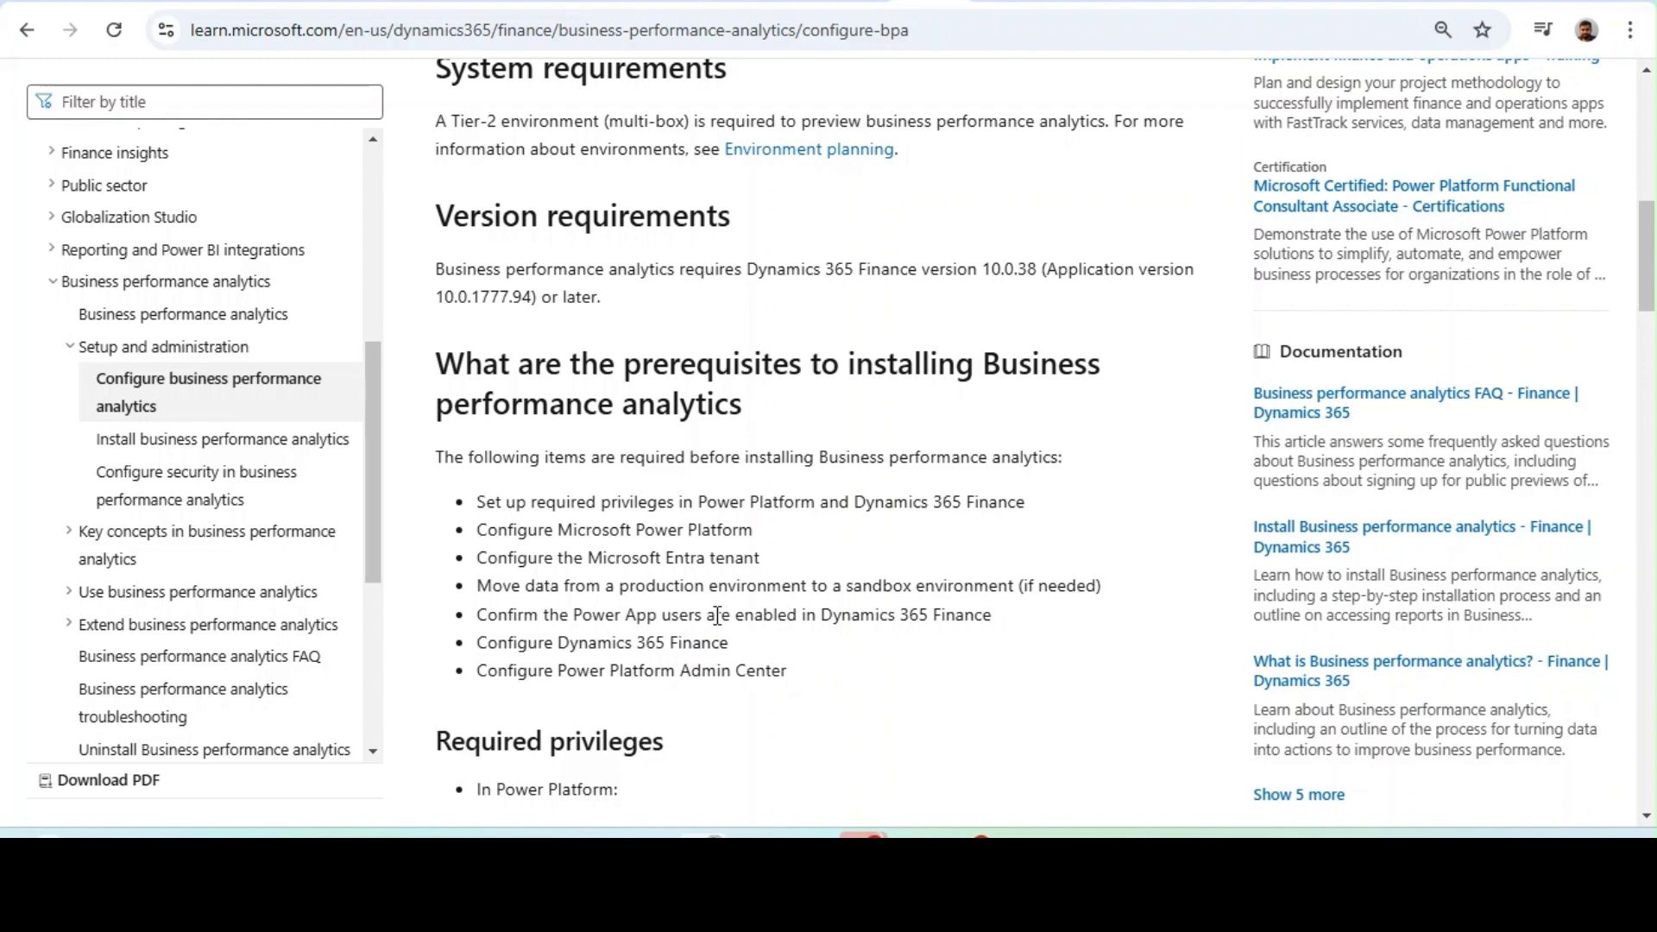
- Examine which roles the Required privileges section demands in Power Platform and how to confirm them
{"action": "scroll", "coordinate": [717, 617], "scroll_direction": "down", "scroll_amount": 6}
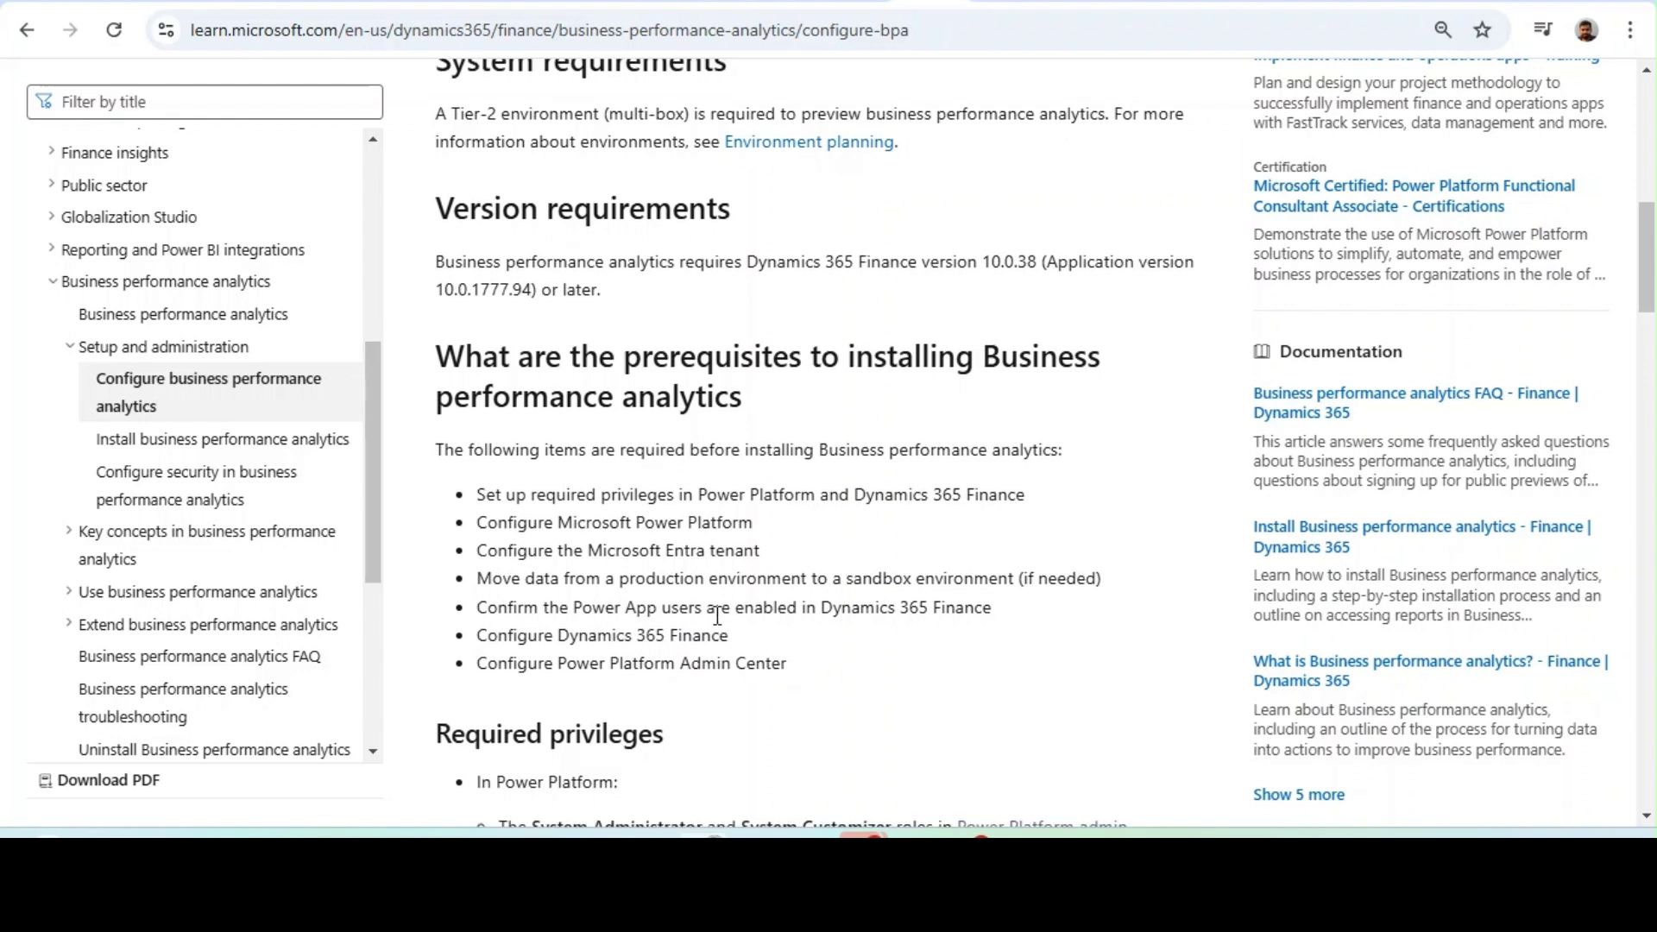
{"action": "scroll", "coordinate": [716, 623], "scroll_direction": "up", "scroll_amount": 1}
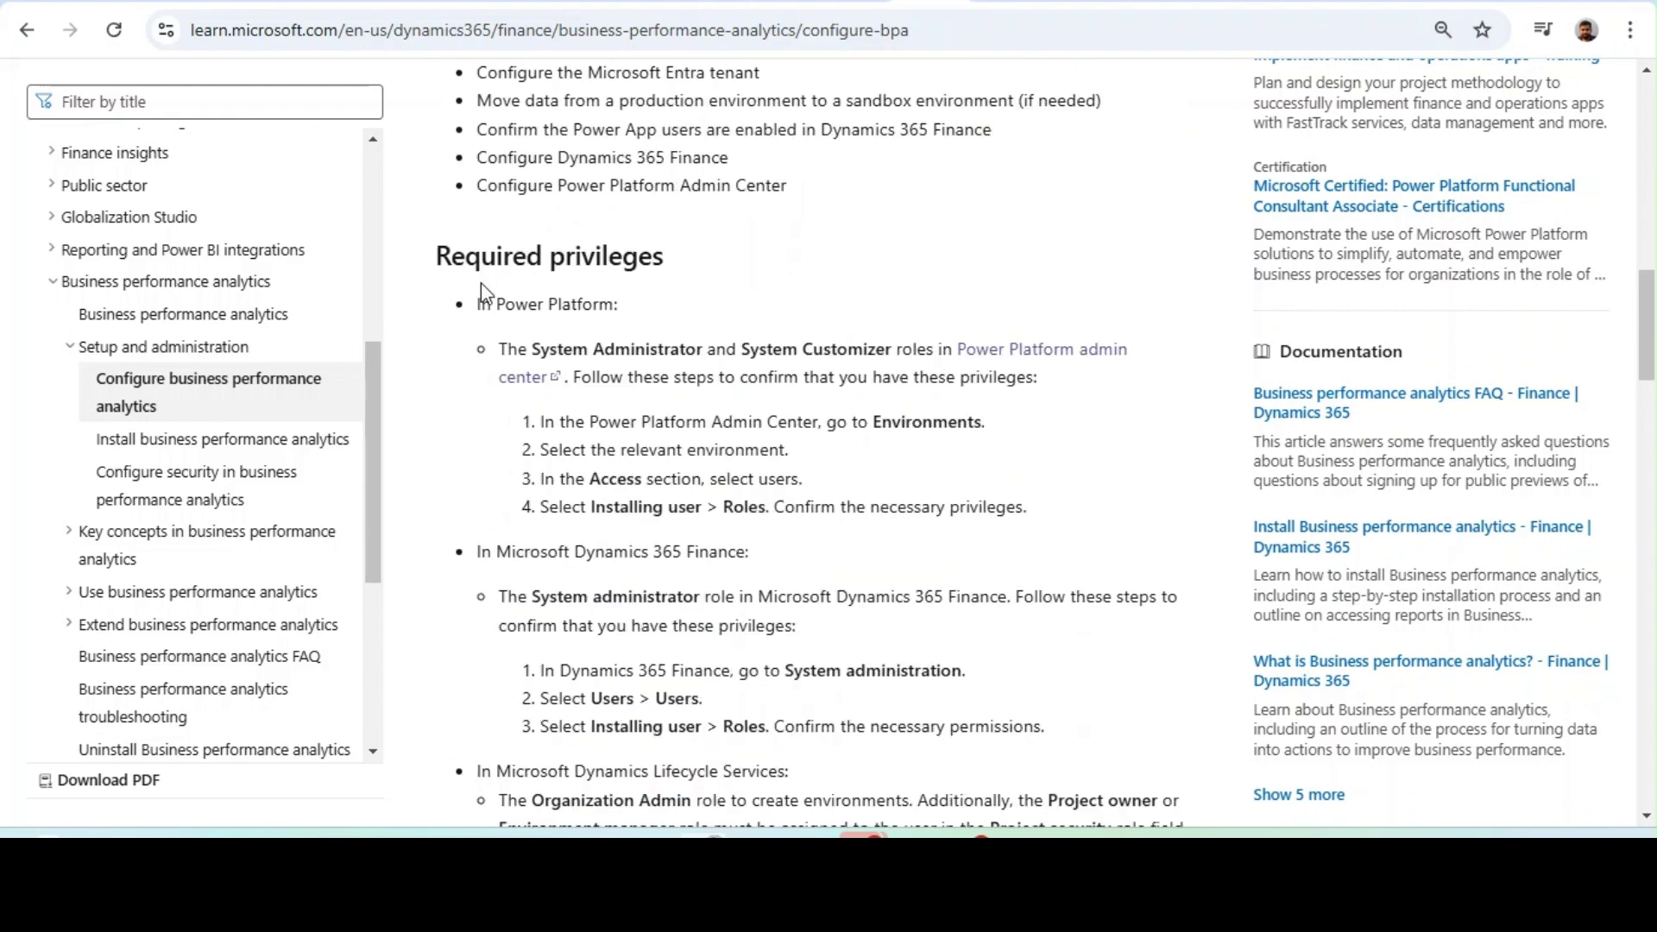
{"action": "left_click_drag", "start_coordinate": [477, 304], "coordinate": [905, 352]}
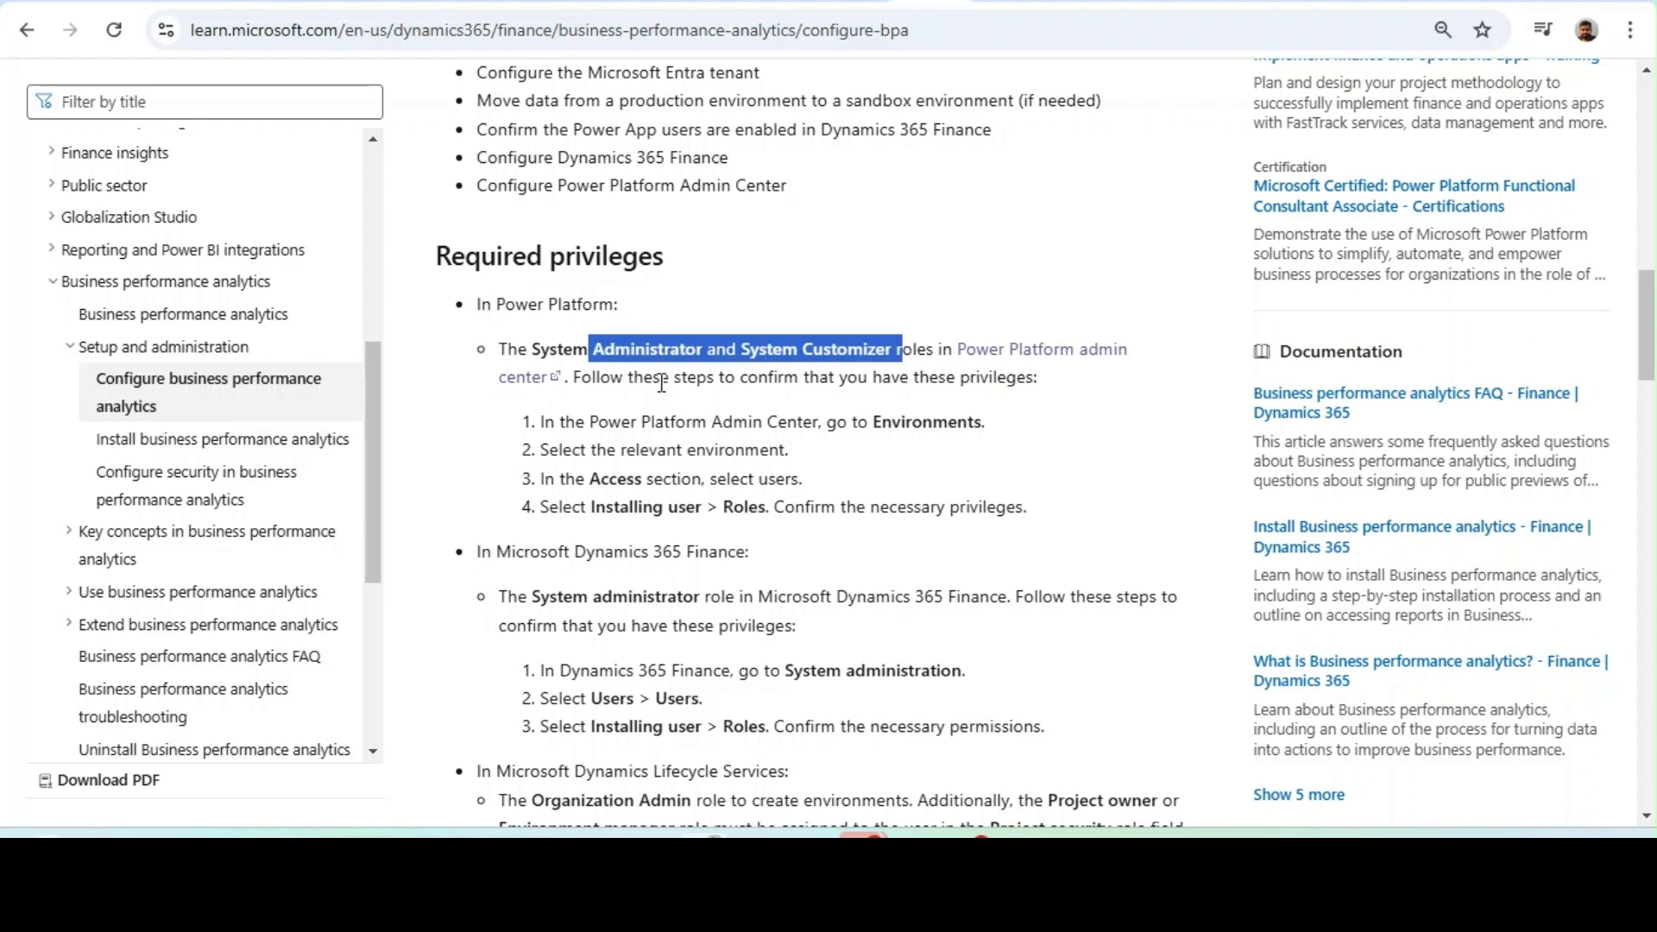
{"action": "left_click", "coordinate": [1048, 379]}
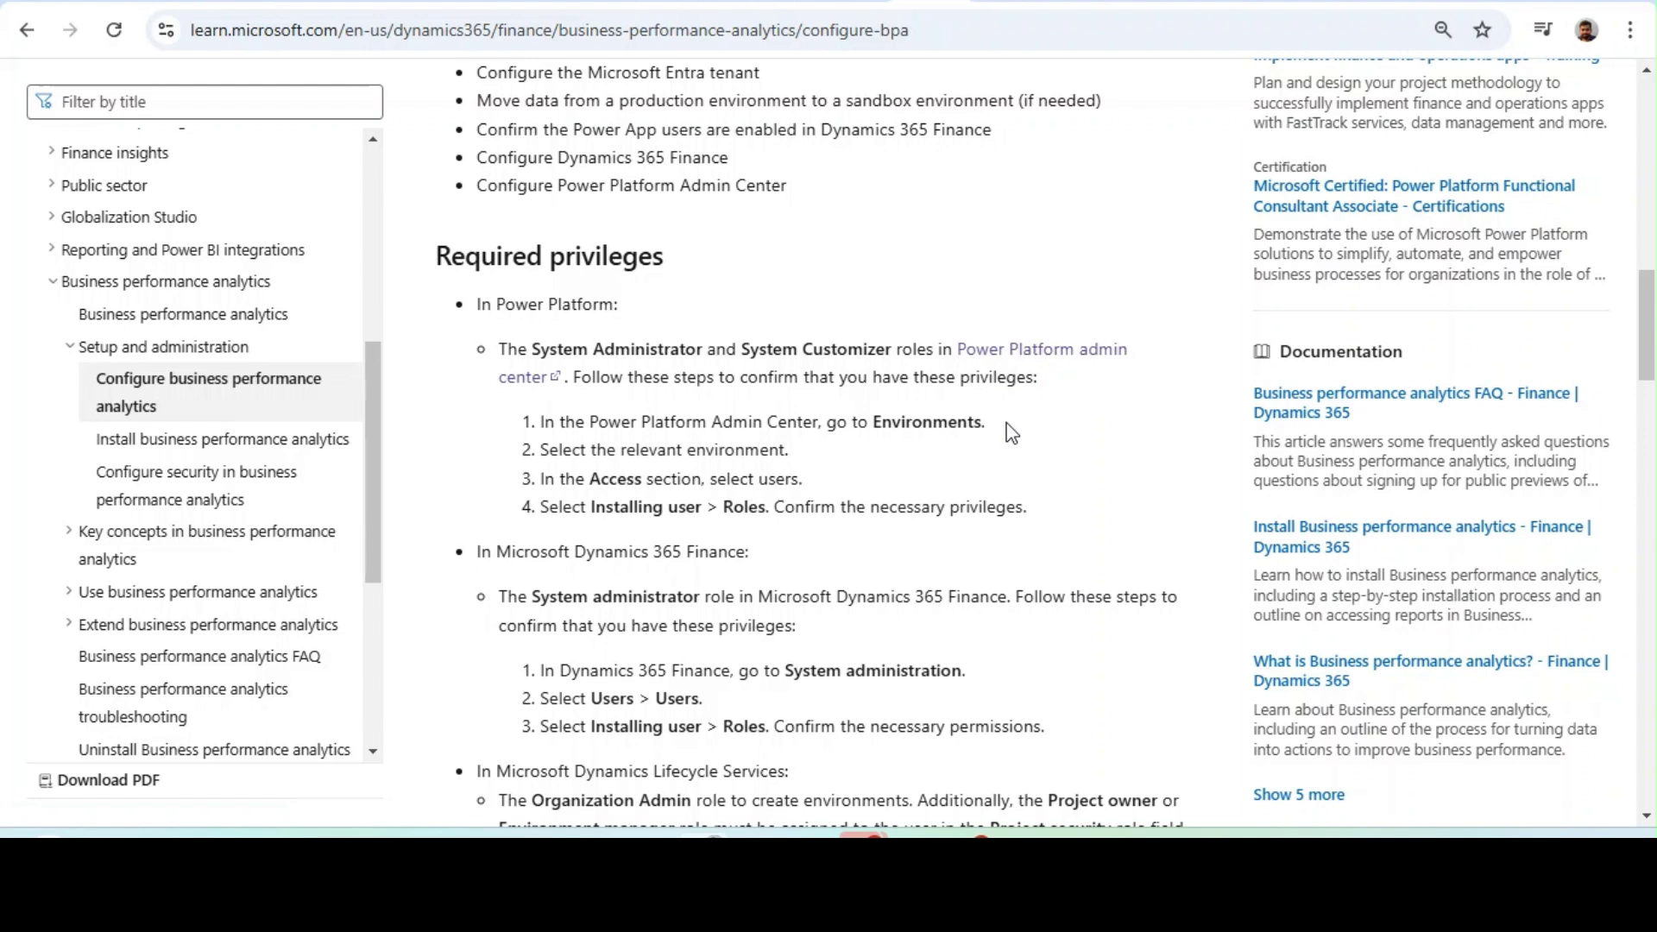
- Open the Power Platform admin center from the article and show all users of the d365academy-demo environment
{"action": "left_click", "coordinate": [1014, 356]}
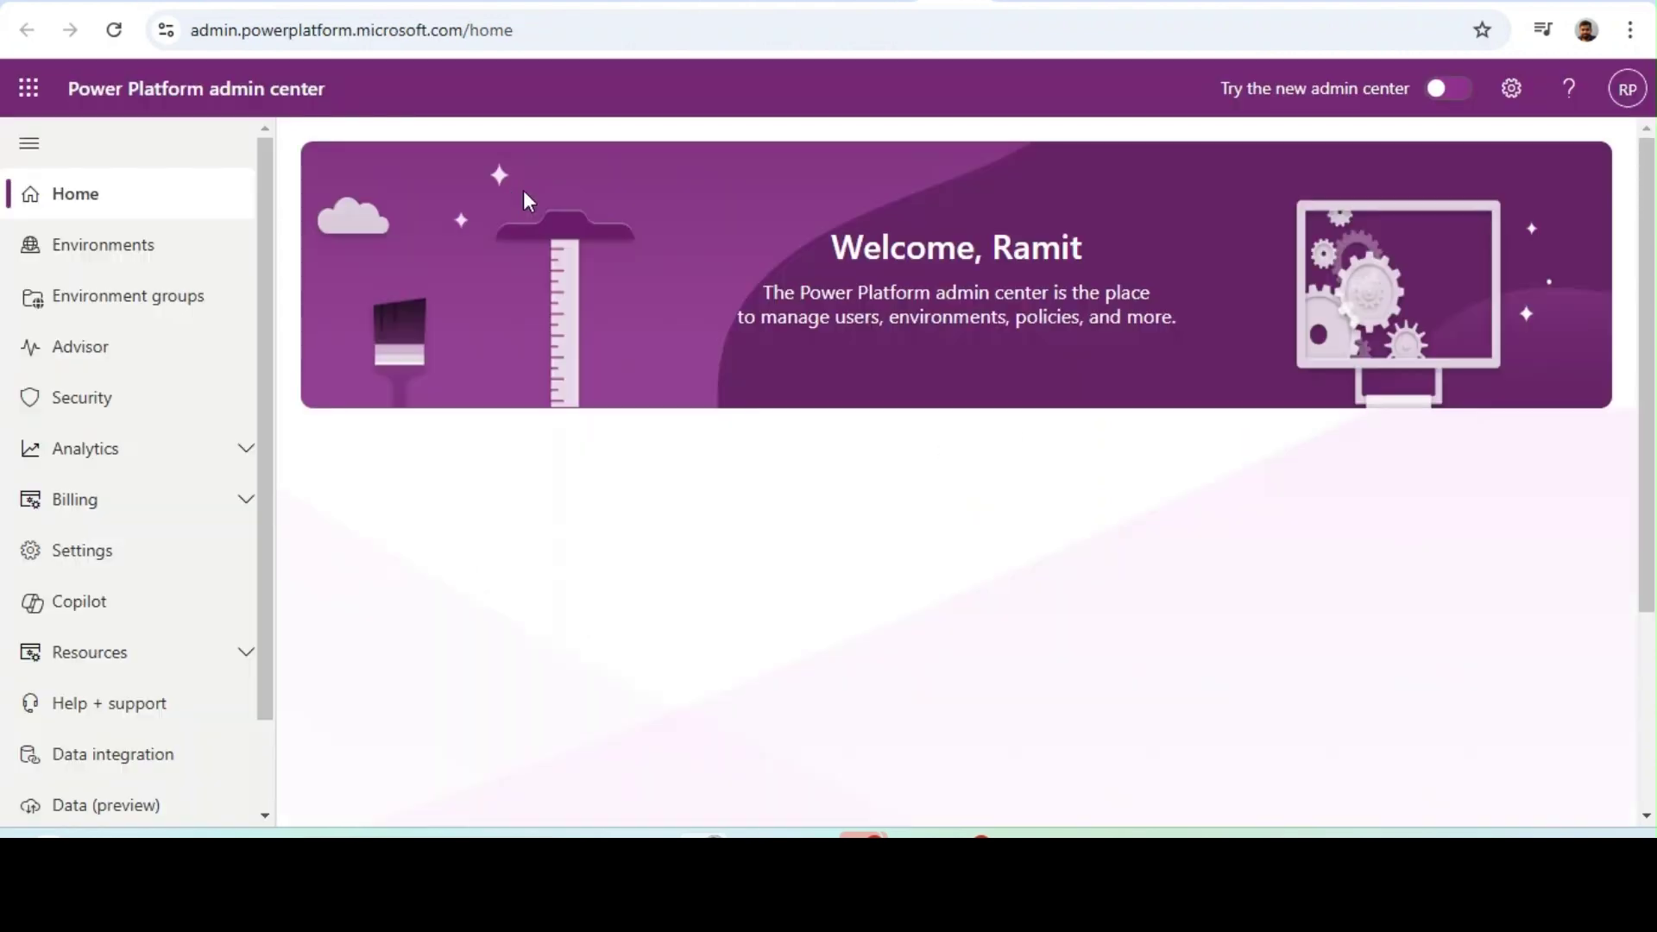
{"action": "left_click", "coordinate": [138, 268]}
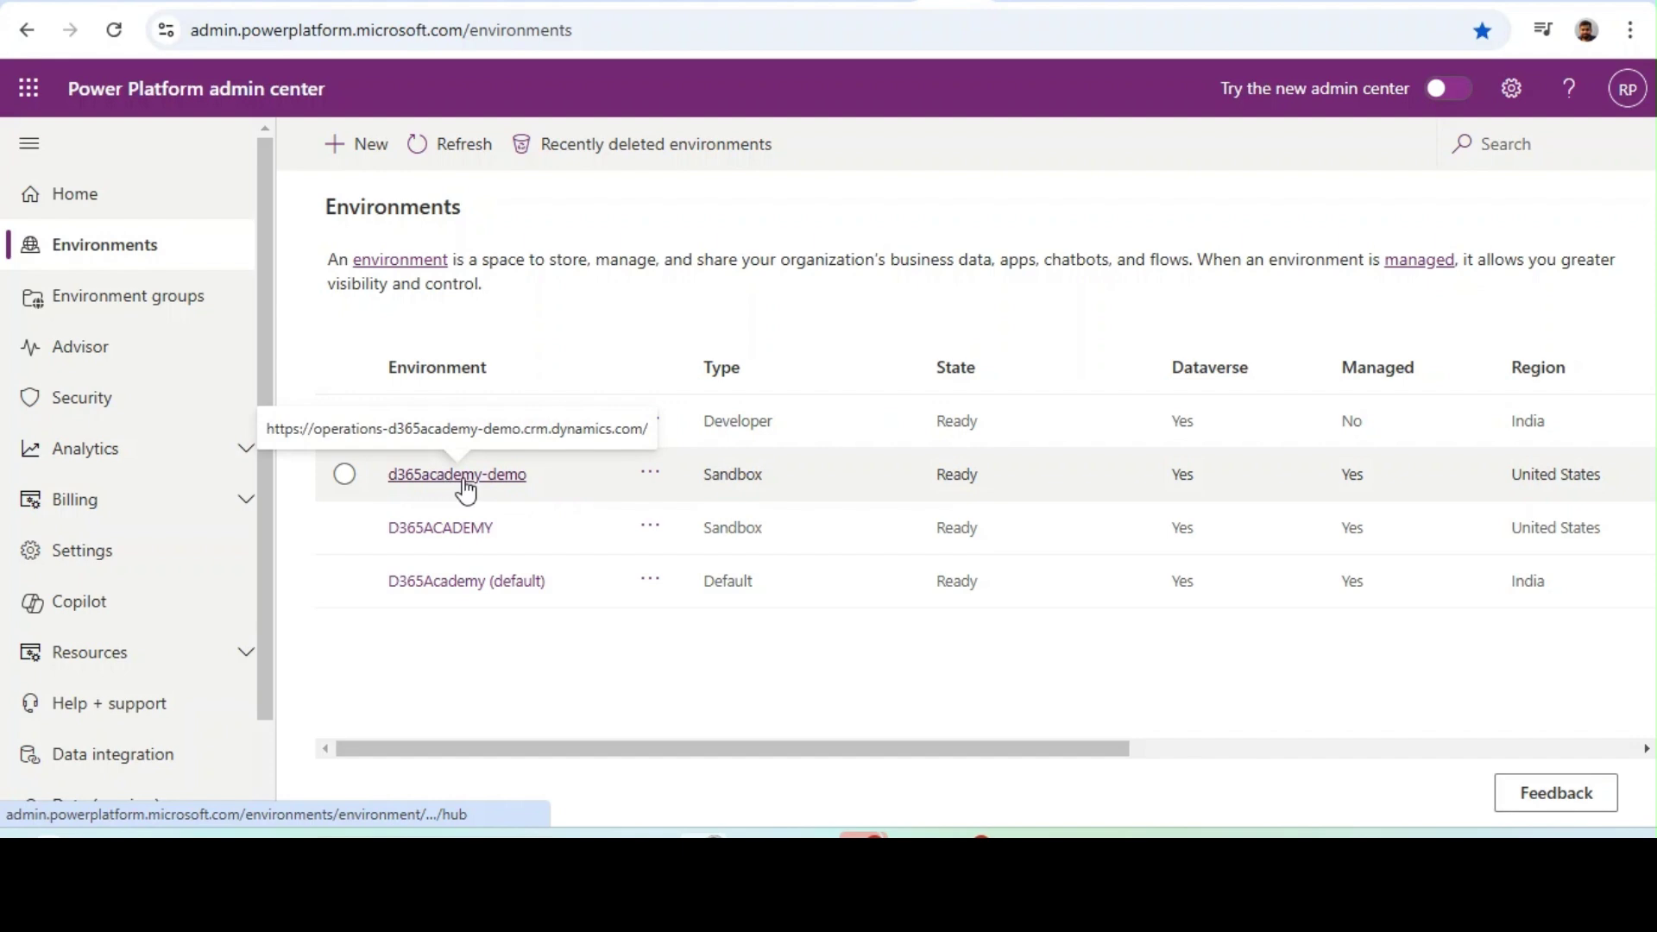
{"action": "left_click", "coordinate": [465, 483]}
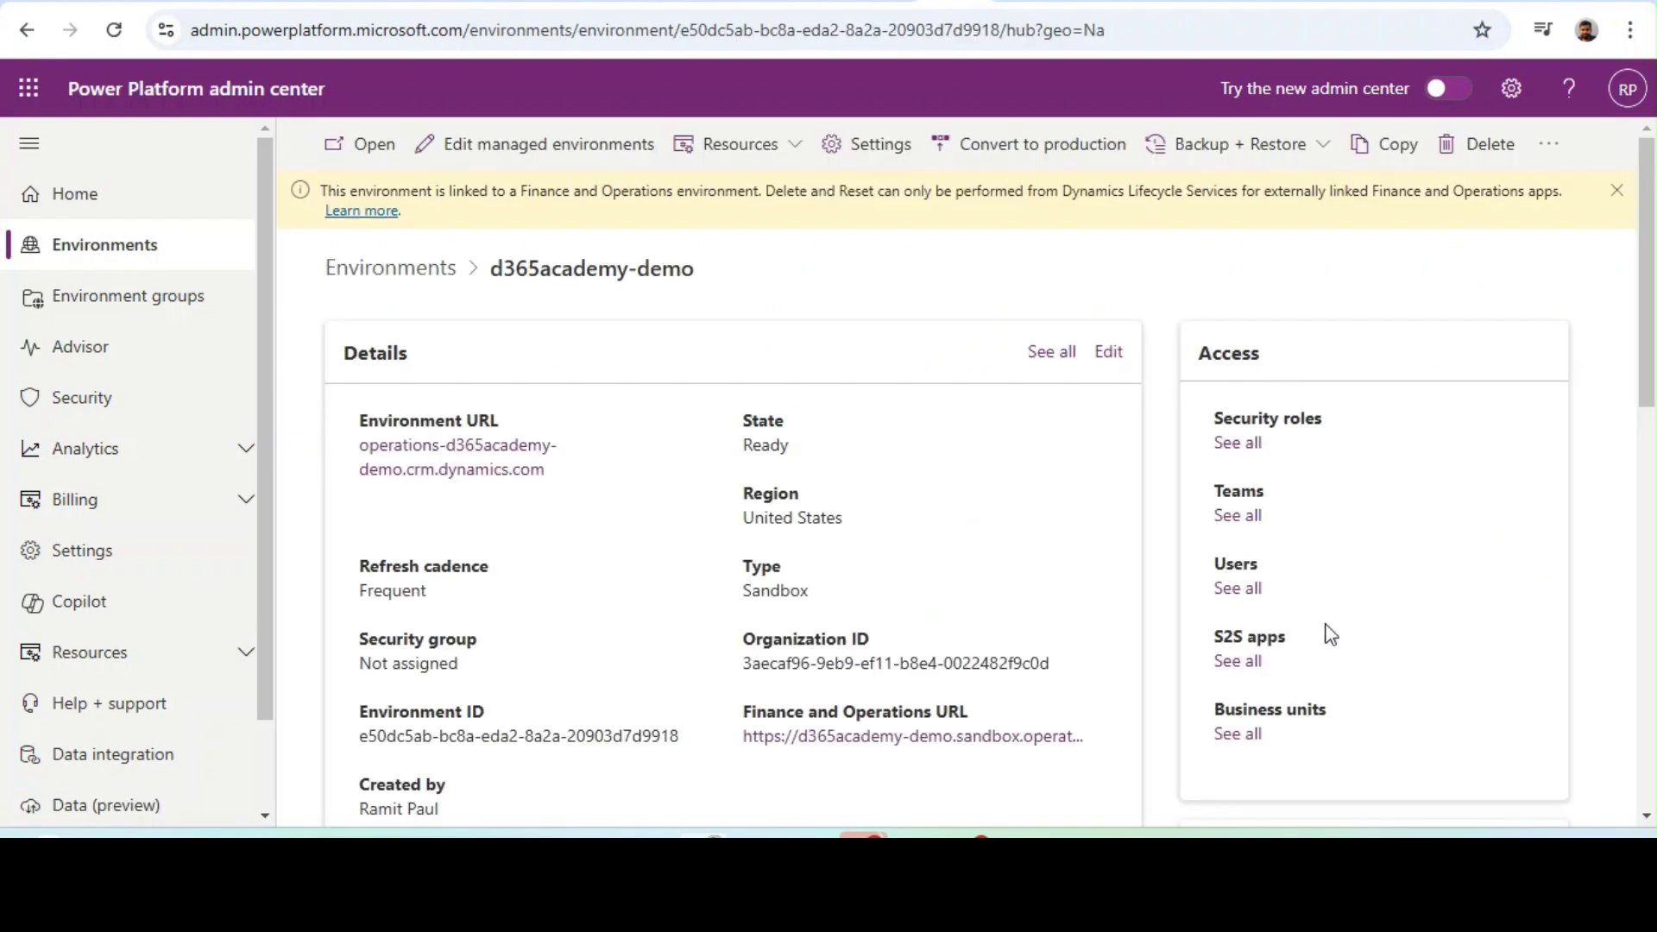
{"action": "left_click", "coordinate": [1239, 475]}
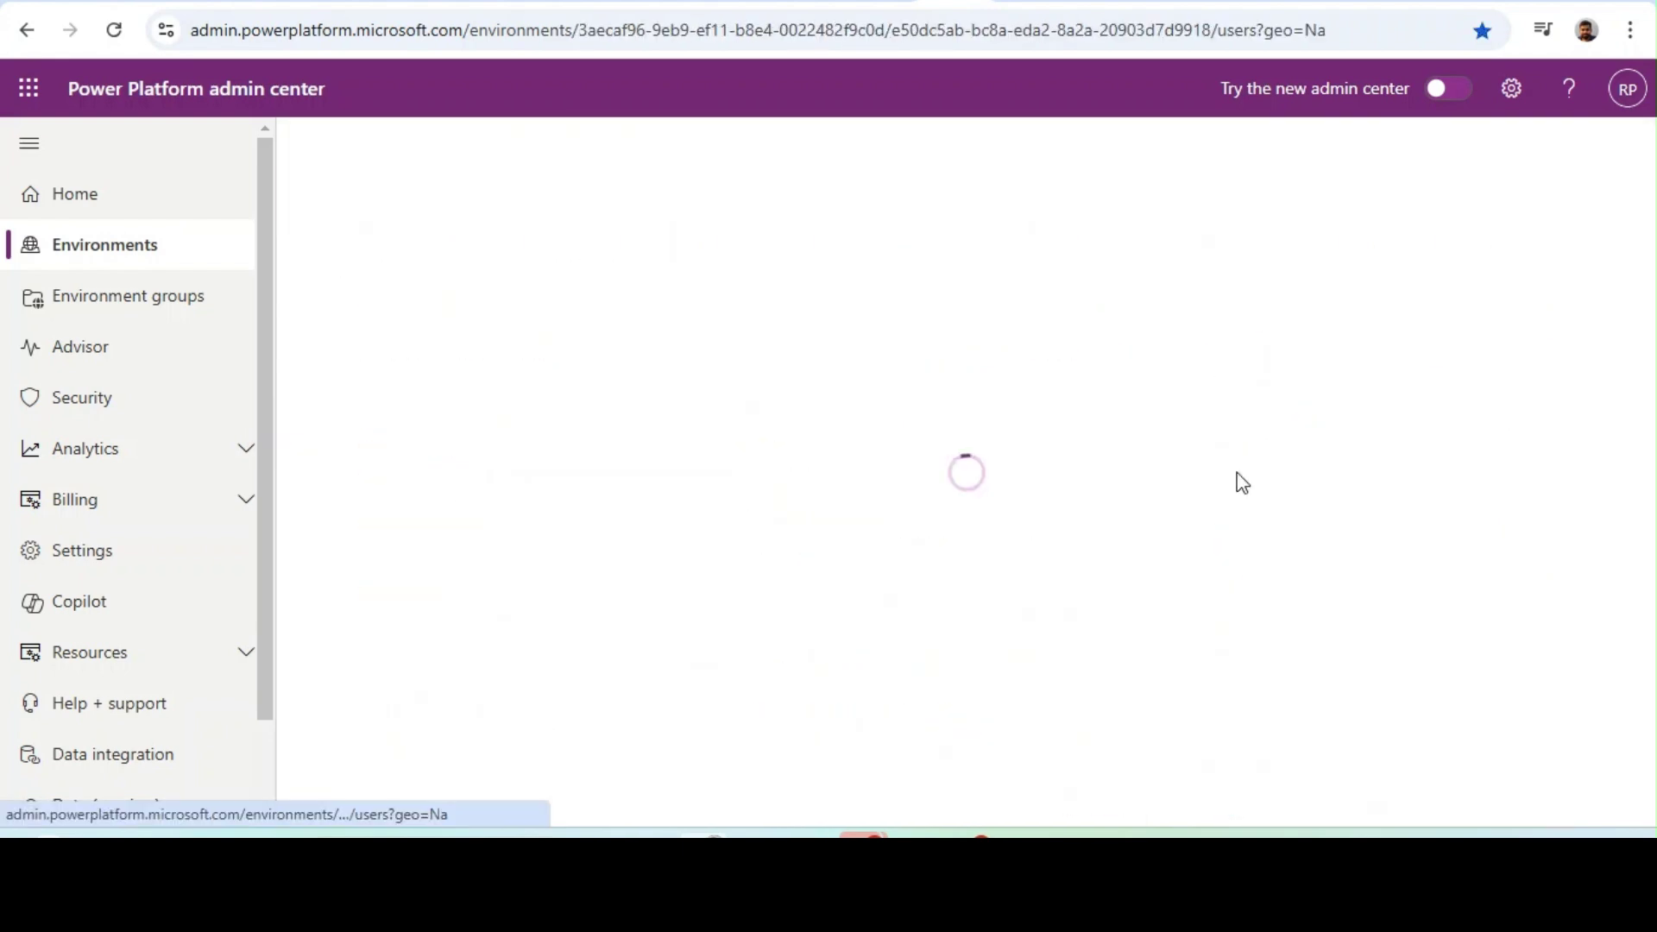
- Add the System Customizer security role to the signed-in administrator's user account and save the role assignment
{"action": "left_click", "coordinate": [806, 592]}
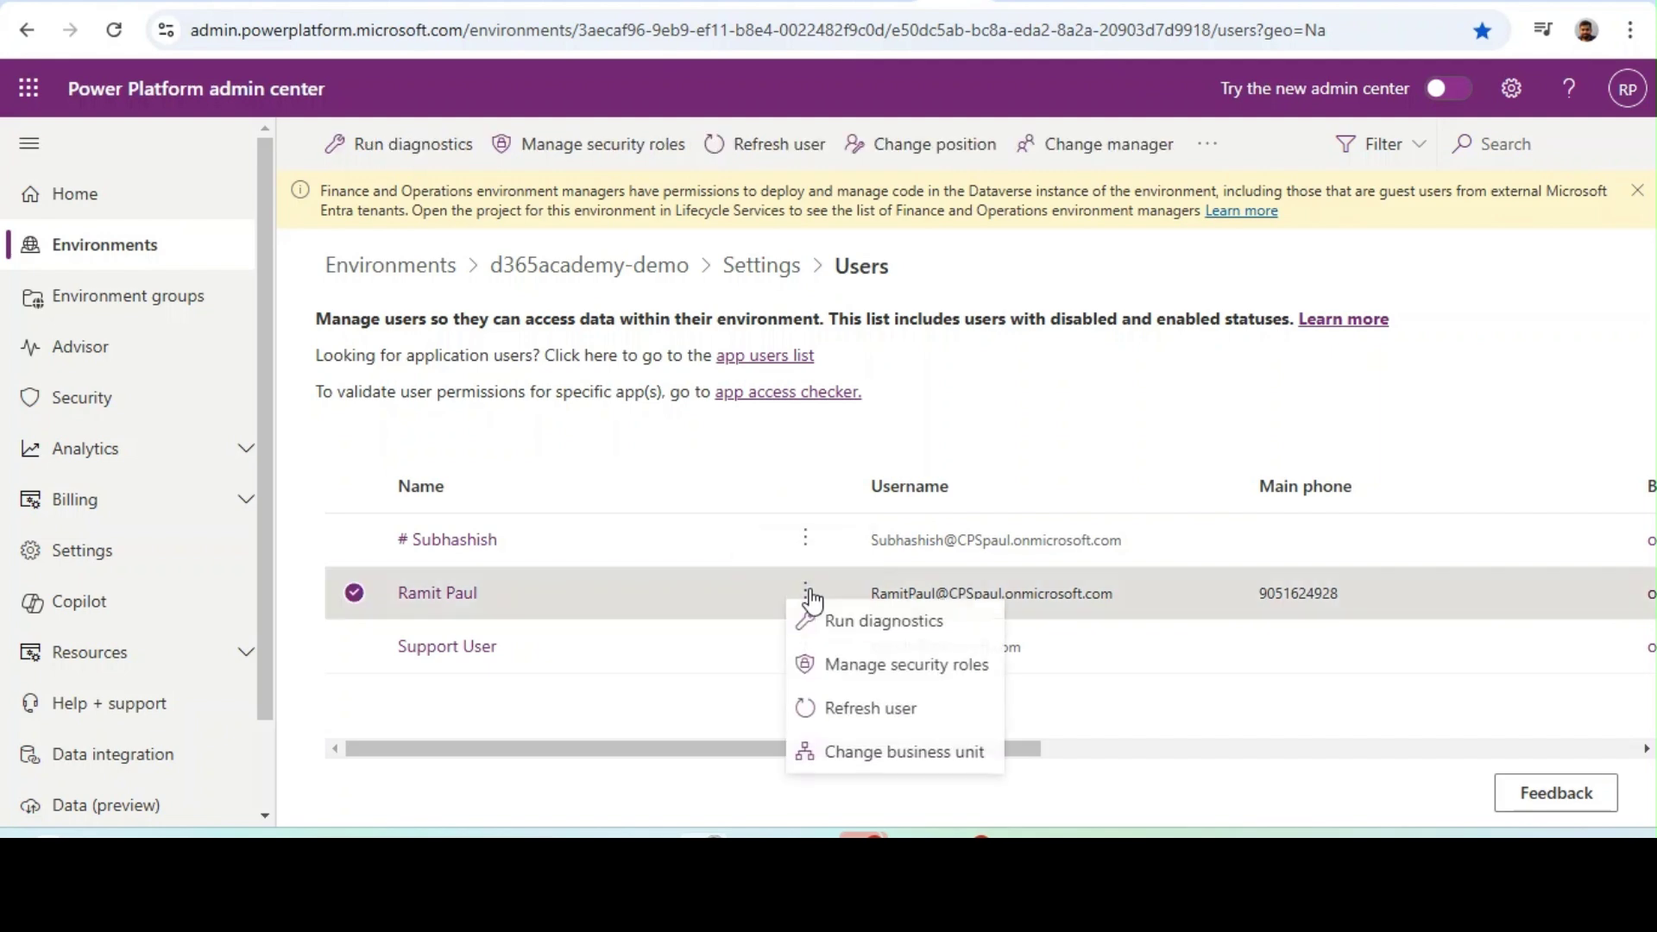
{"action": "left_click", "coordinate": [898, 674]}
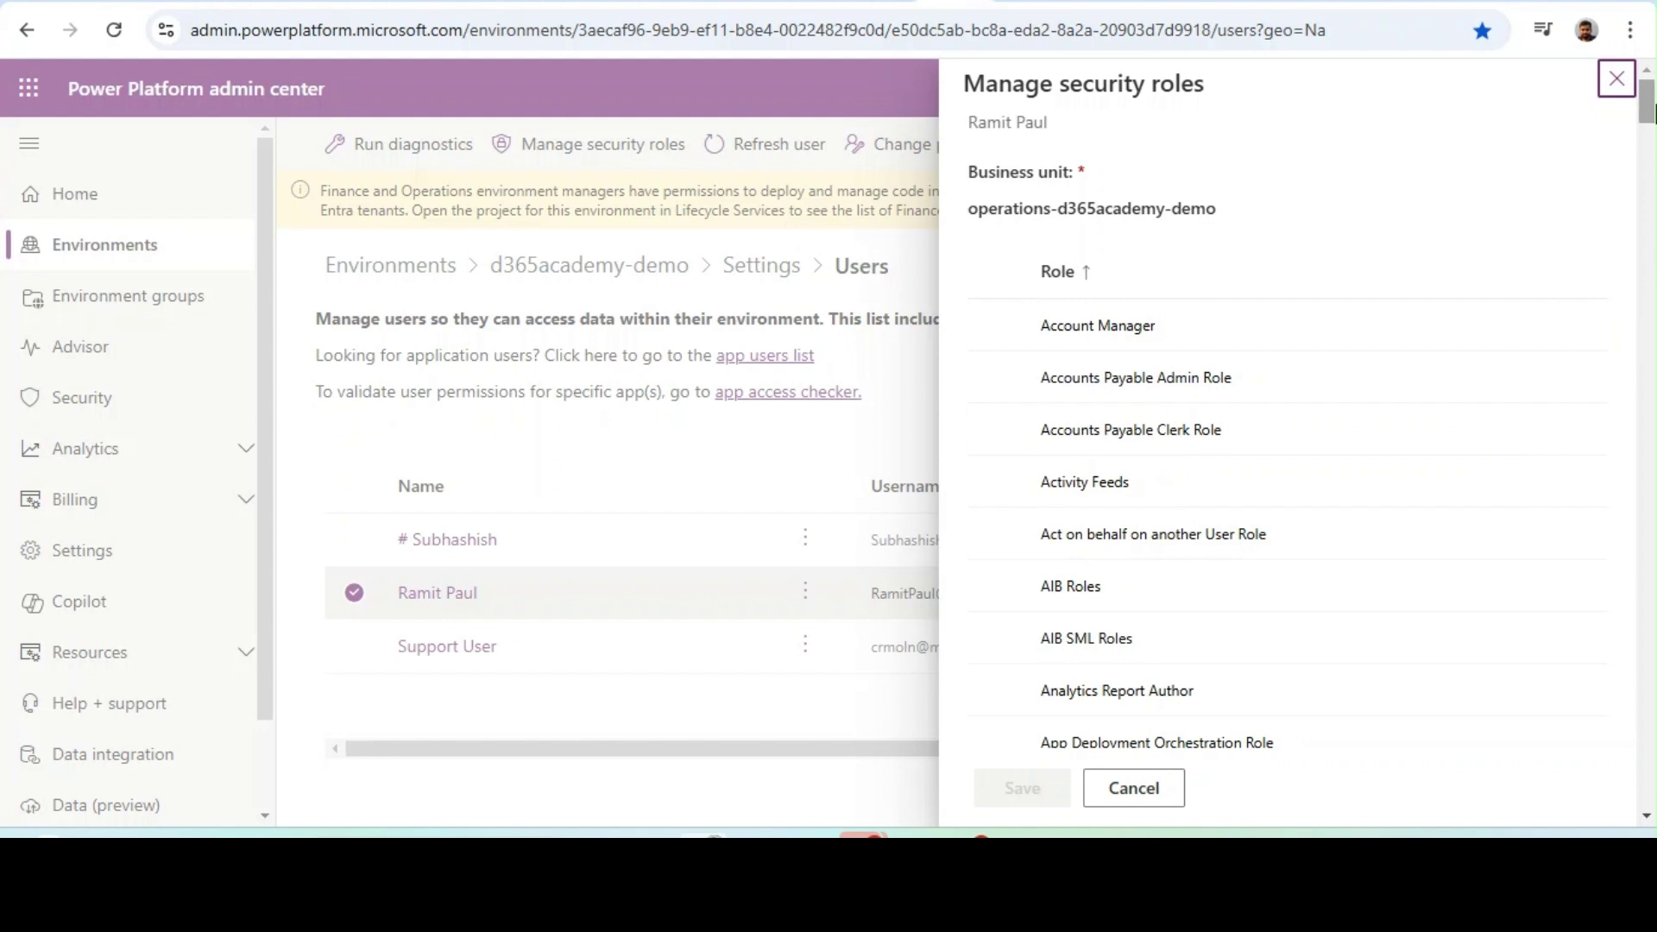
{"action": "left_click_drag", "start_coordinate": [1646, 102], "coordinate": [1626, 824]}
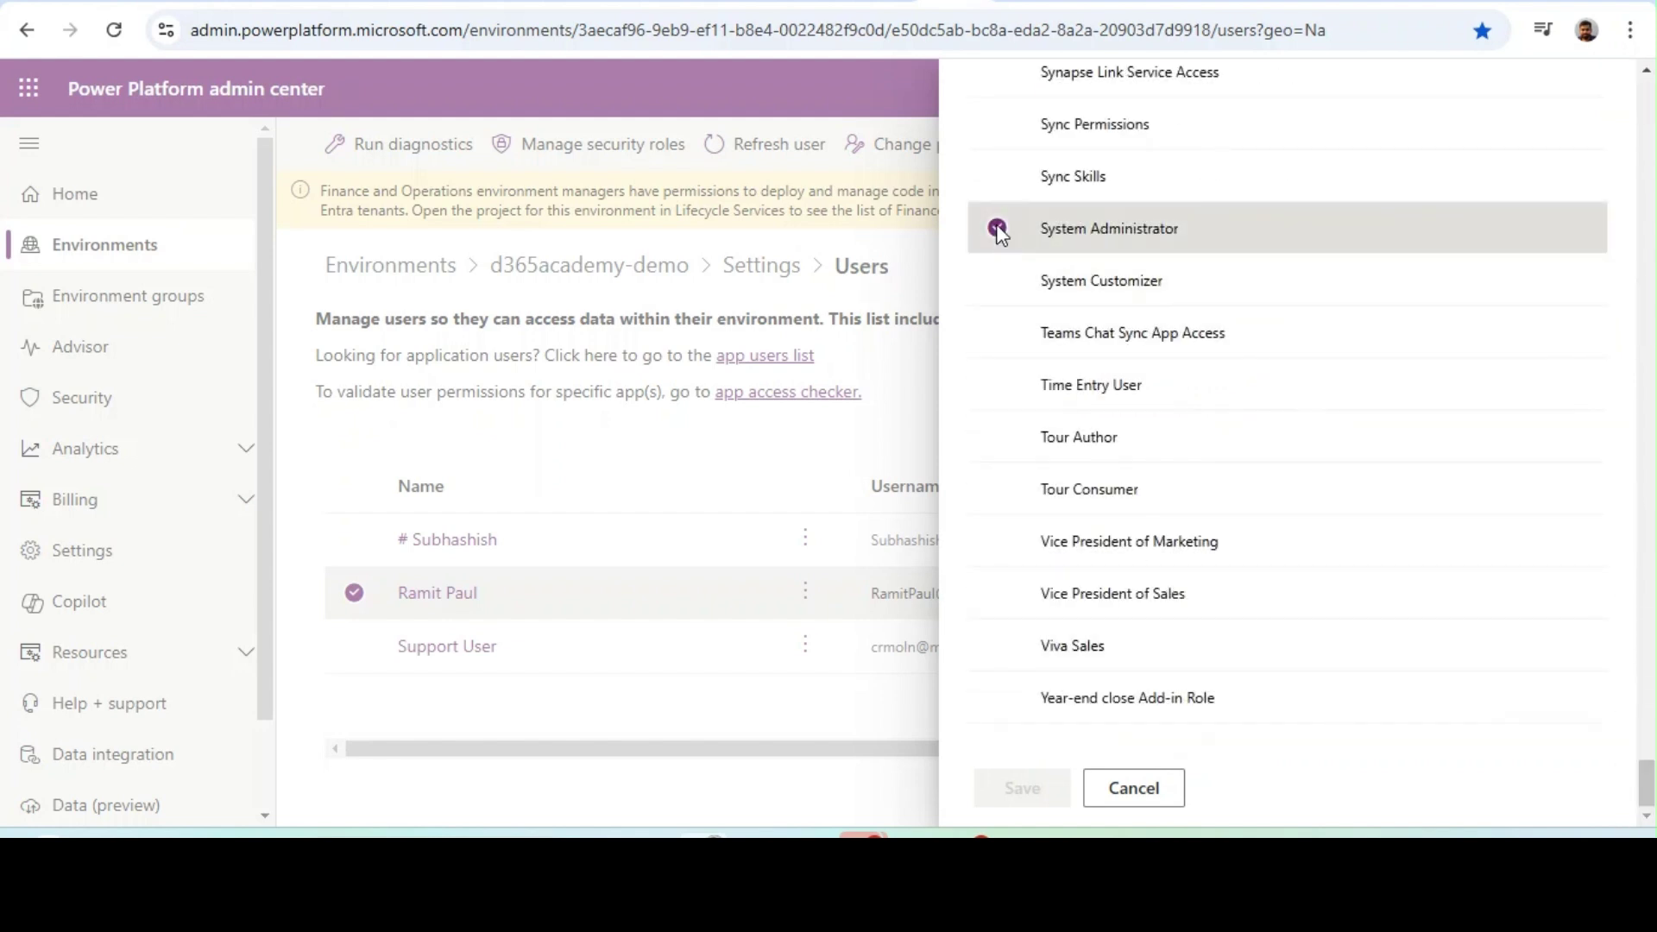
{"action": "left_click", "coordinate": [1001, 289]}
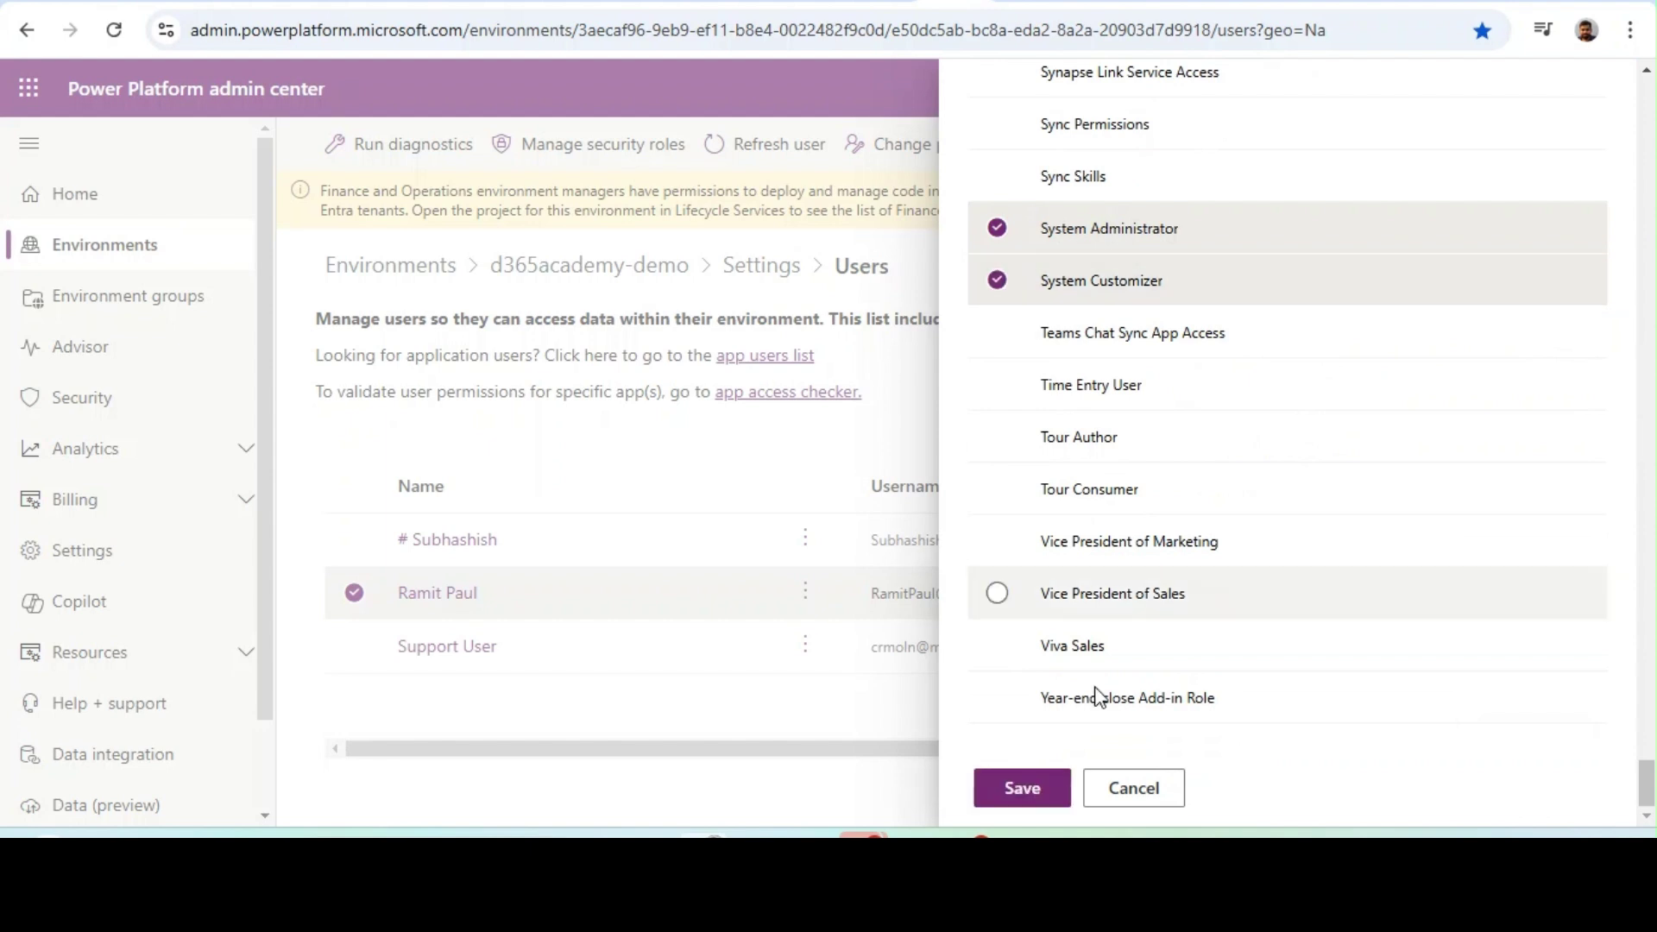
{"action": "left_click", "coordinate": [1029, 804]}
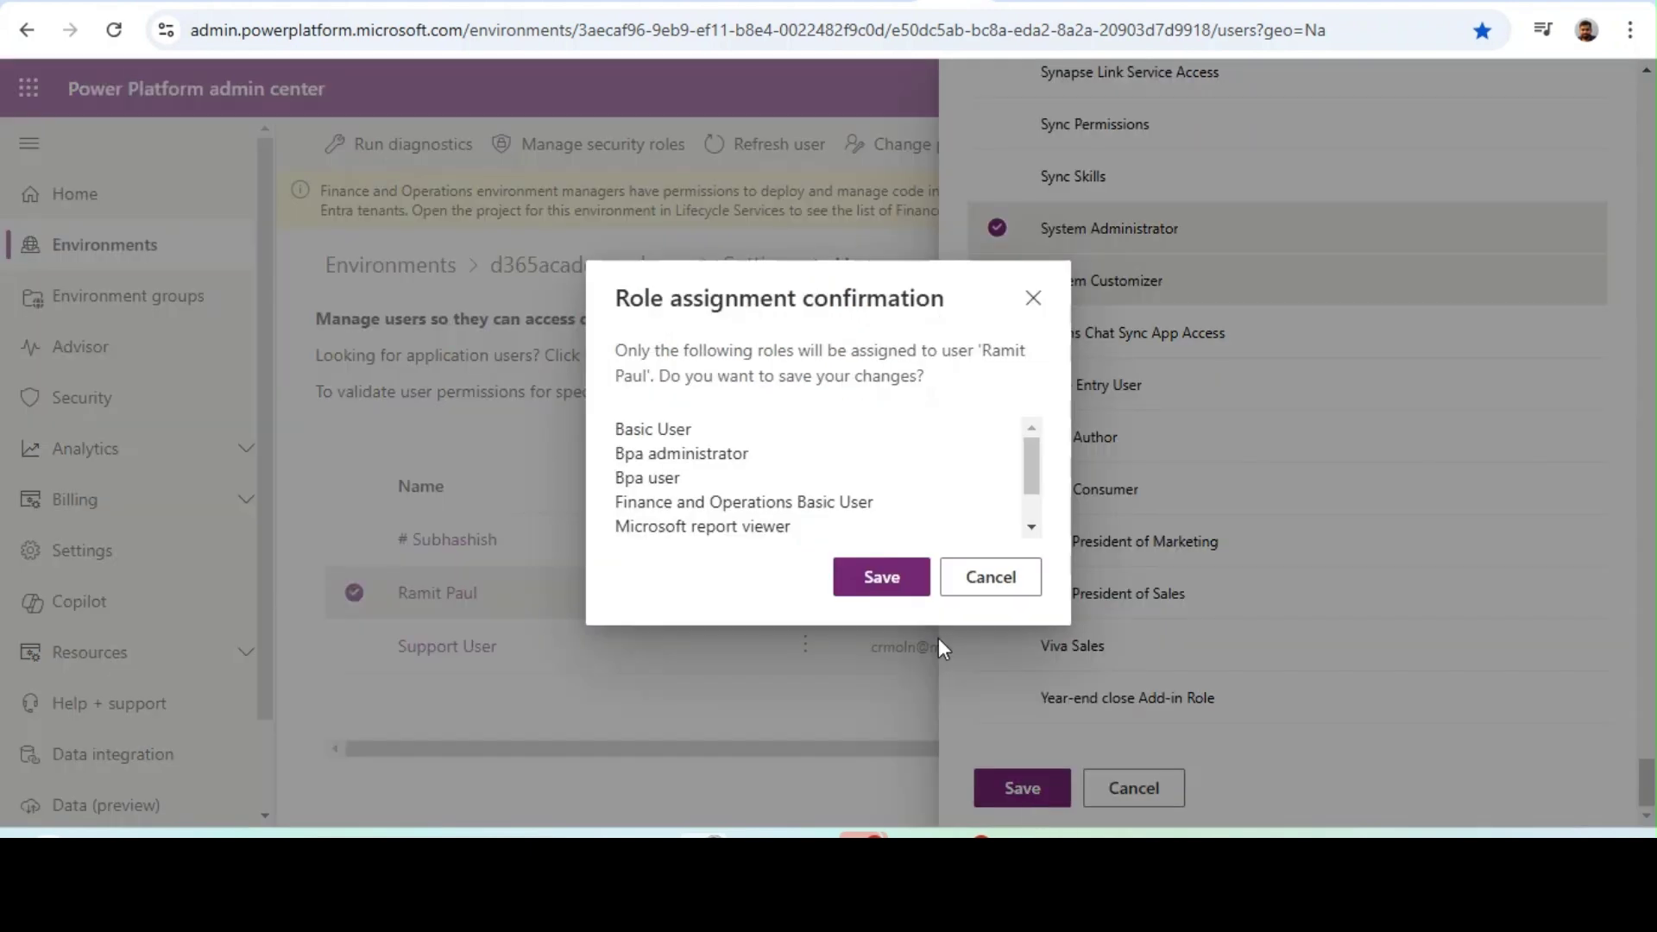
{"action": "left_click", "coordinate": [901, 589]}
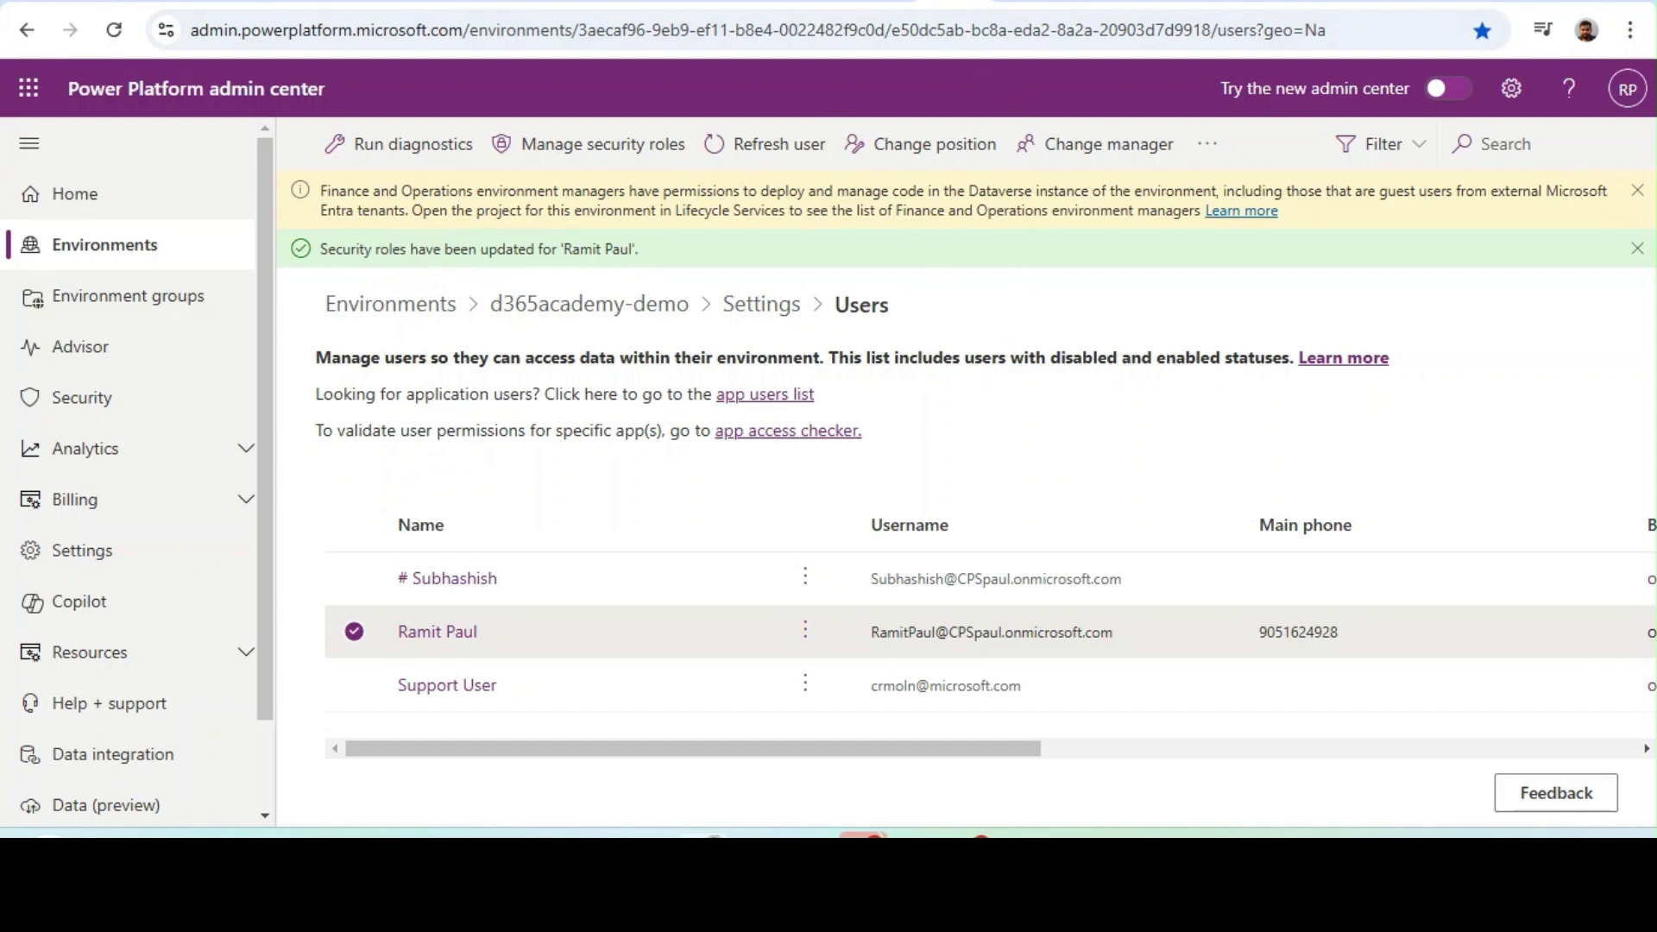
- Return to the Learn article and examine the privileges required in Microsoft Dynamics 365 Finance
{"action": "key", "text": "ctrl+Tab"}
{"action": "left_click_drag", "start_coordinate": [482, 552], "coordinate": [730, 551]}
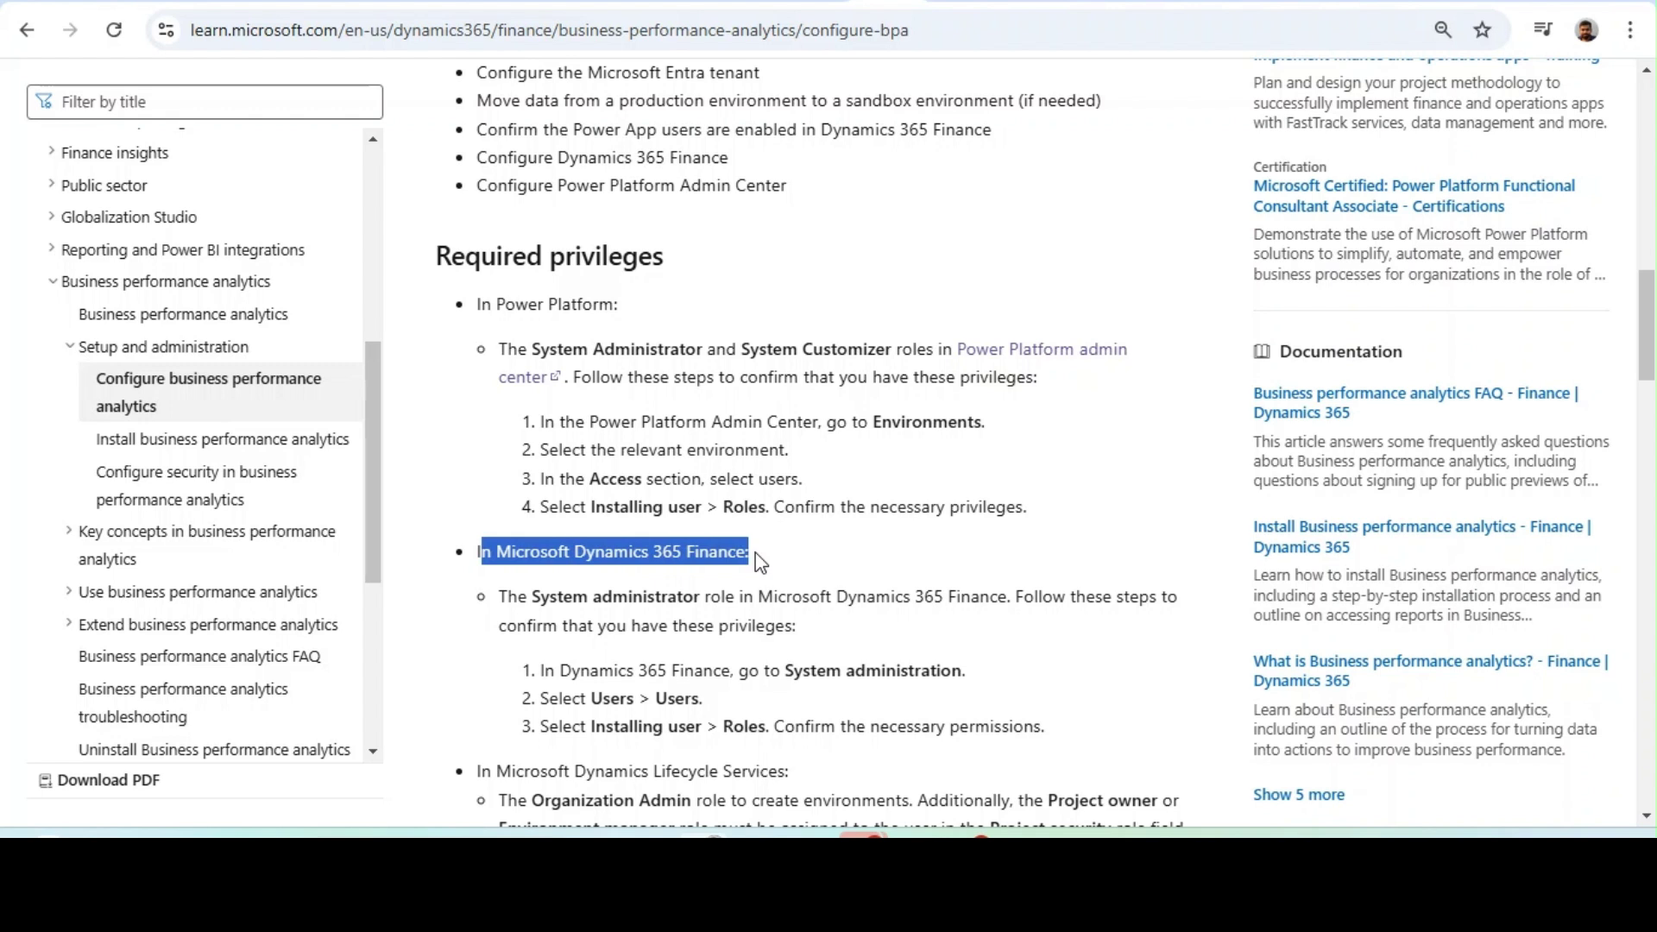
{"action": "left_click_drag", "start_coordinate": [499, 625], "coordinate": [795, 625]}
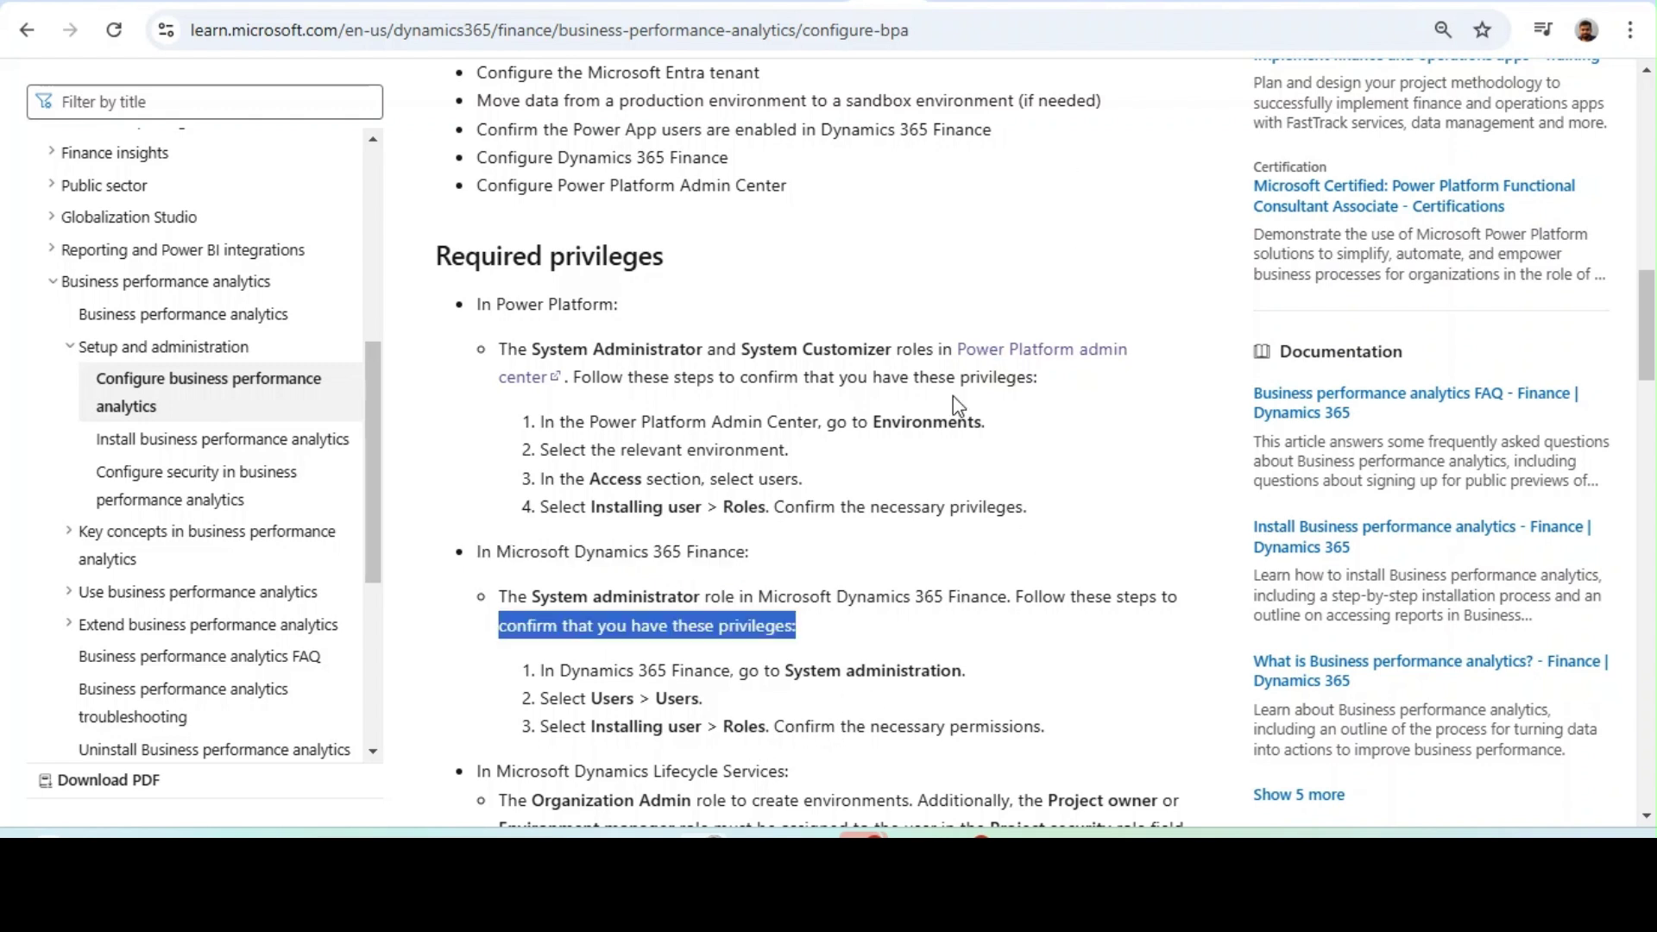
{"action": "left_click", "coordinate": [894, 517]}
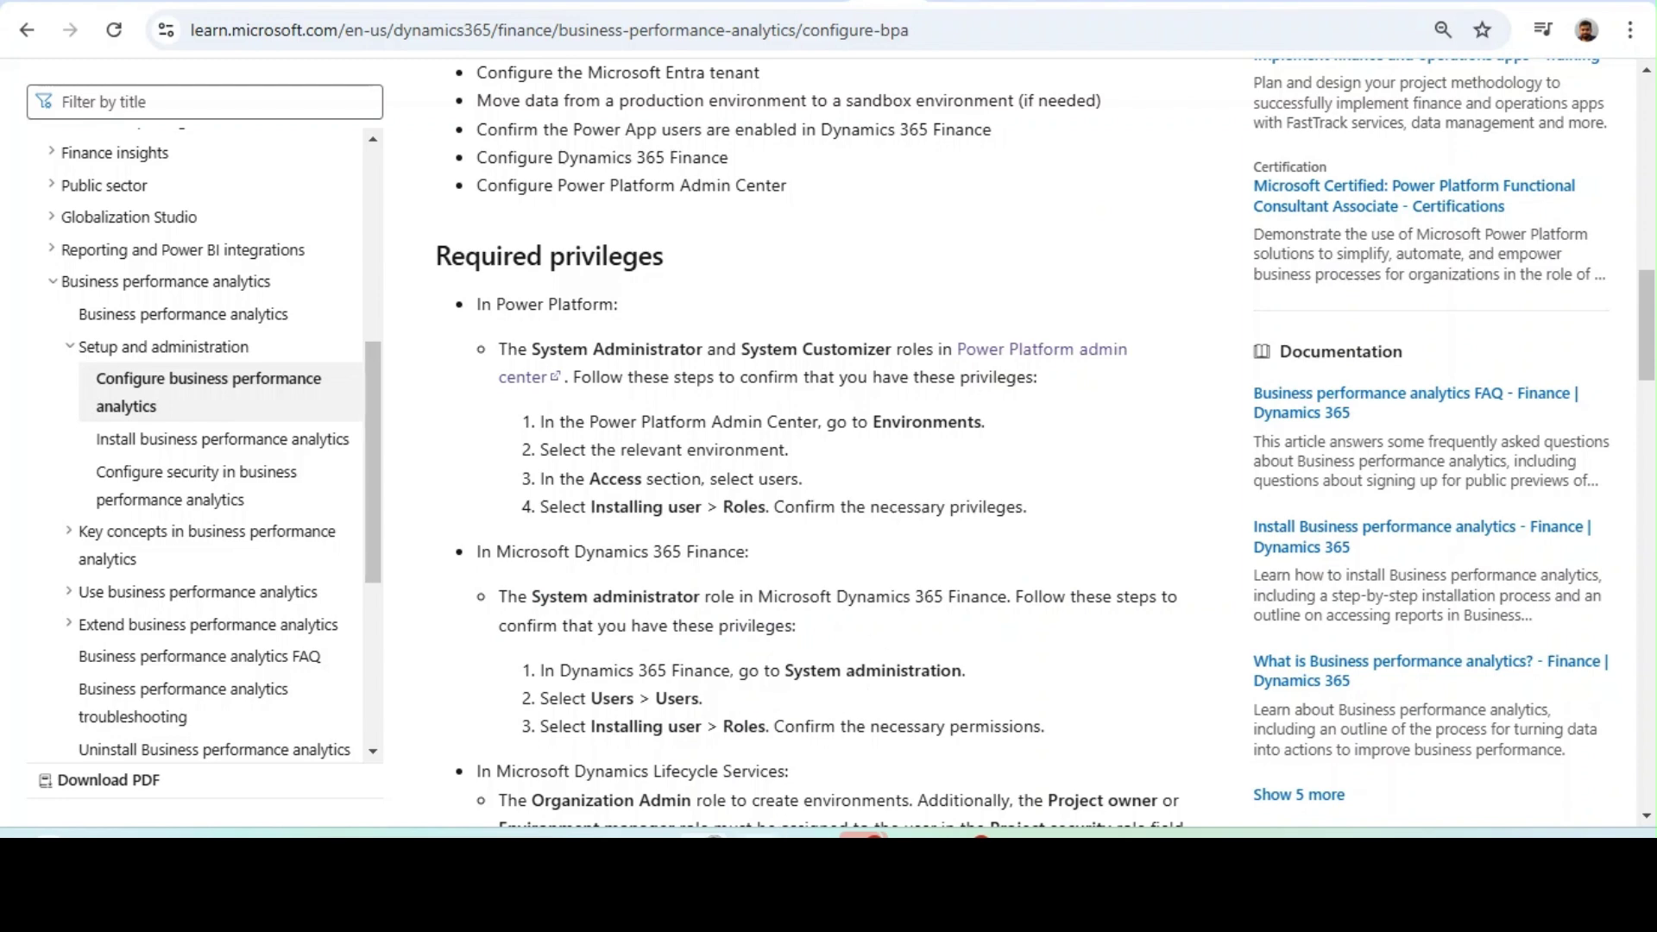
- Switch to Finance and Operations and open the Admin user's record from the System administration users list to check its roles
{"action": "left_click", "coordinate": [759, 836]}
{"action": "left_click_drag", "start_coordinate": [233, 293], "coordinate": [230, 703]}
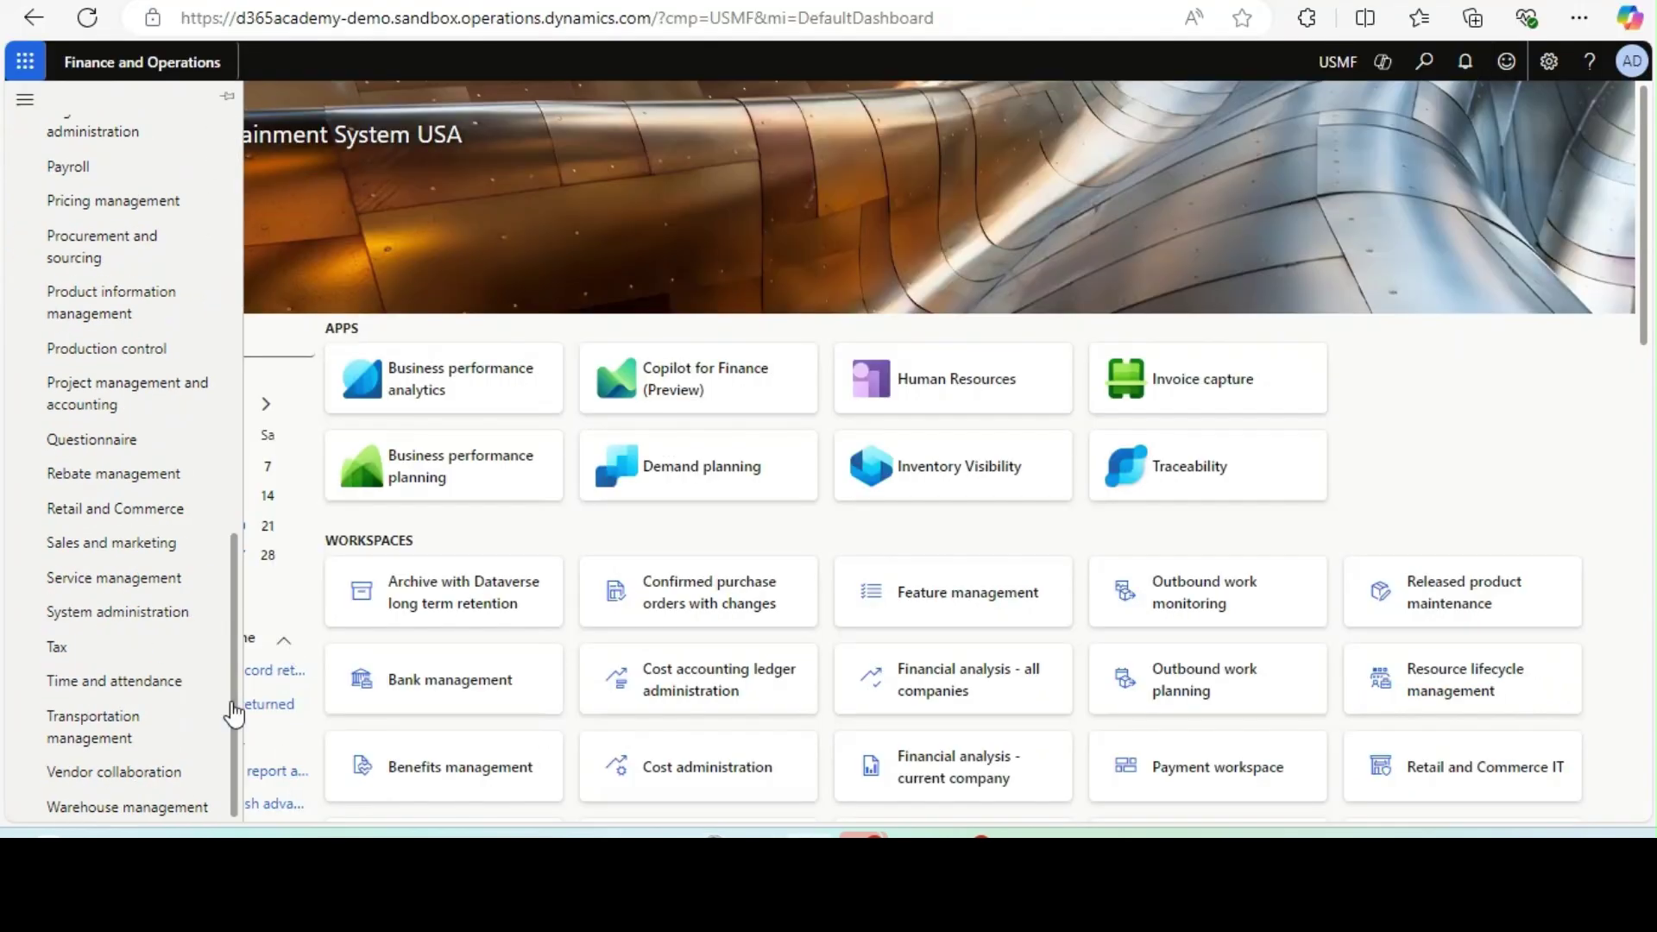
{"action": "left_click", "coordinate": [185, 614]}
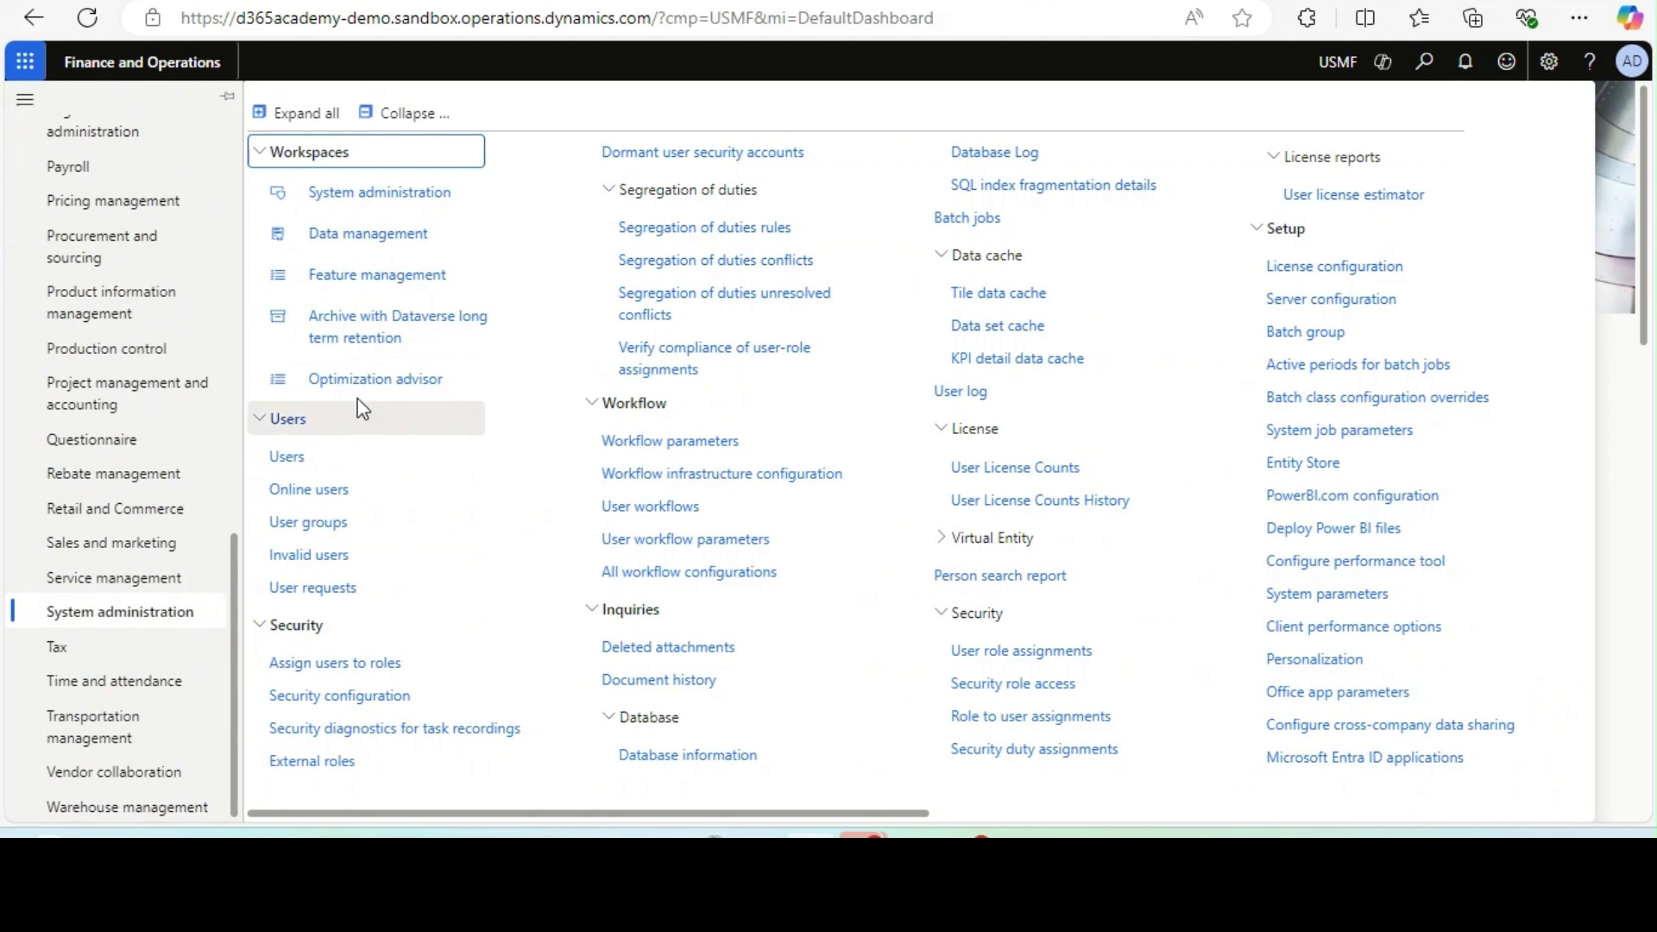
{"action": "left_click", "coordinate": [303, 451]}
{"action": "left_click", "coordinate": [498, 423]}
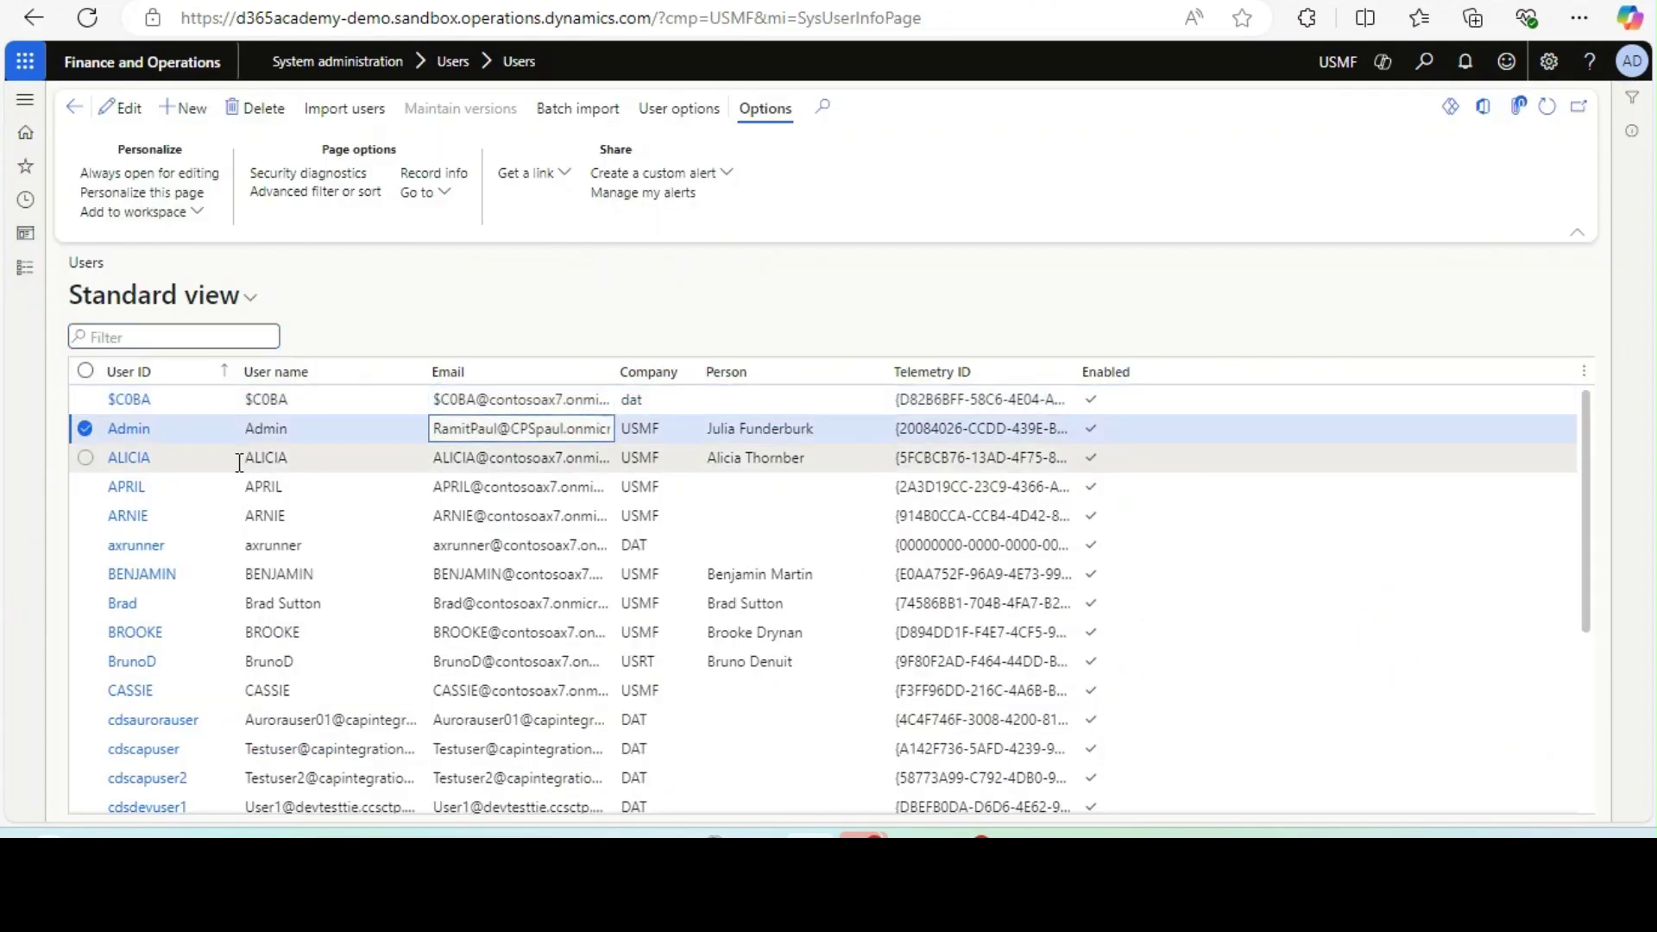
{"action": "left_click", "coordinate": [131, 431]}
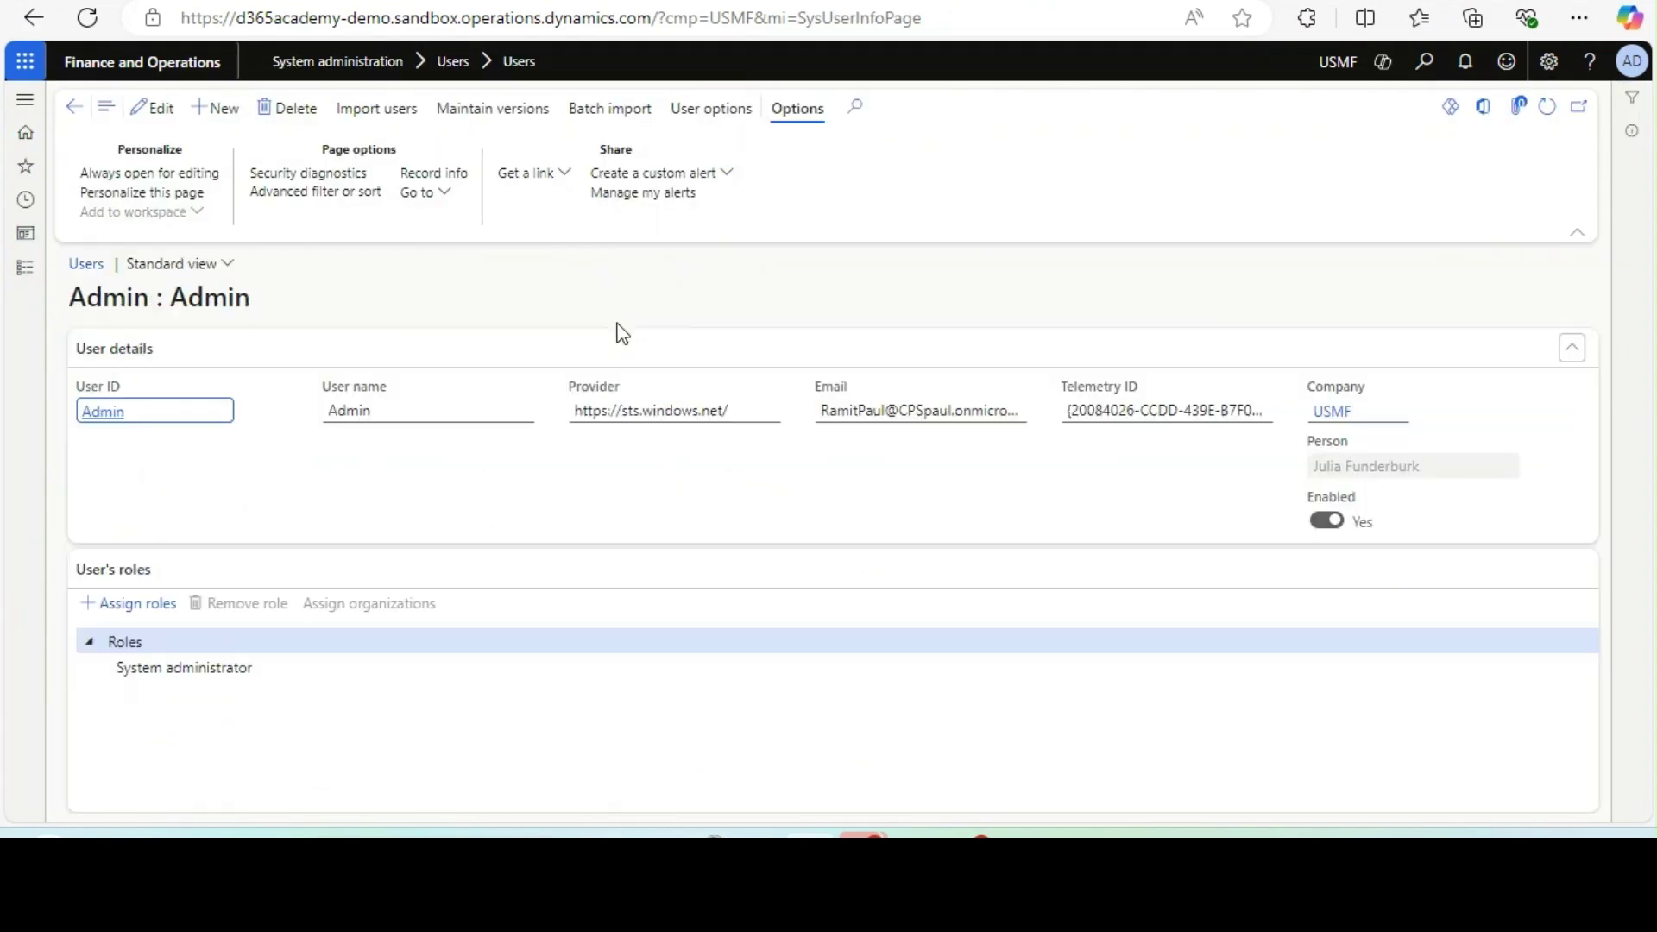
- Check the Admin user's assigned roles in Finance and return to the Learn article to read the Lifecycle Services role requirements
{"action": "left_click", "coordinate": [199, 673]}
{"action": "left_click", "coordinate": [138, 609]}
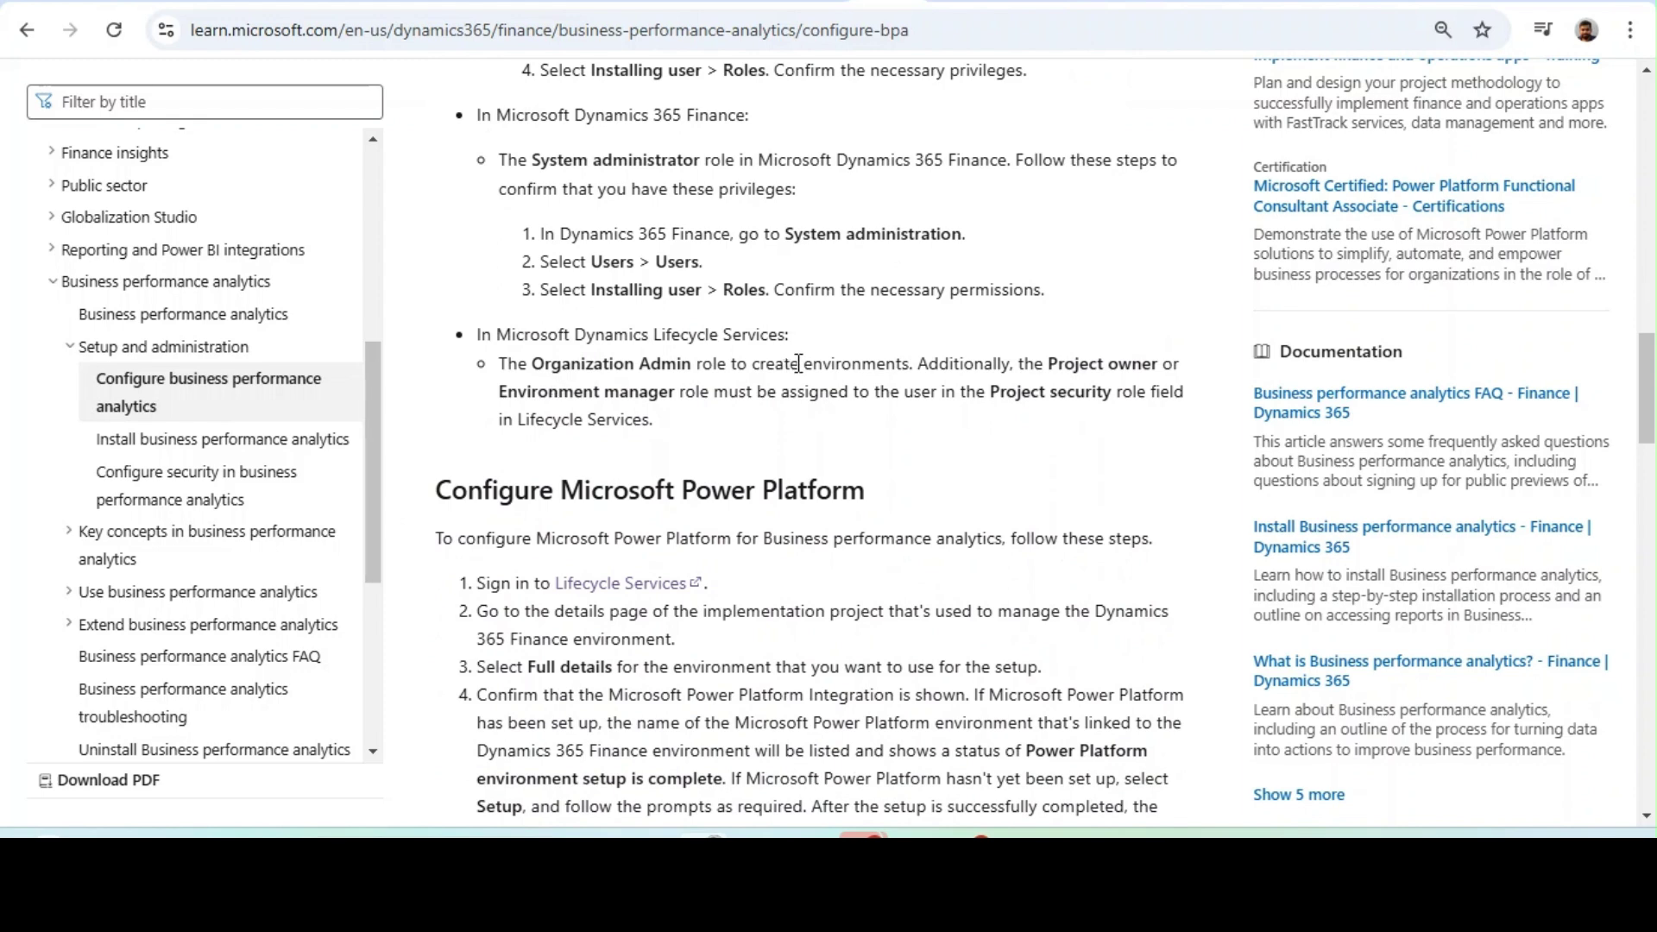
{"action": "left_click_drag", "start_coordinate": [603, 394], "coordinate": [924, 382]}
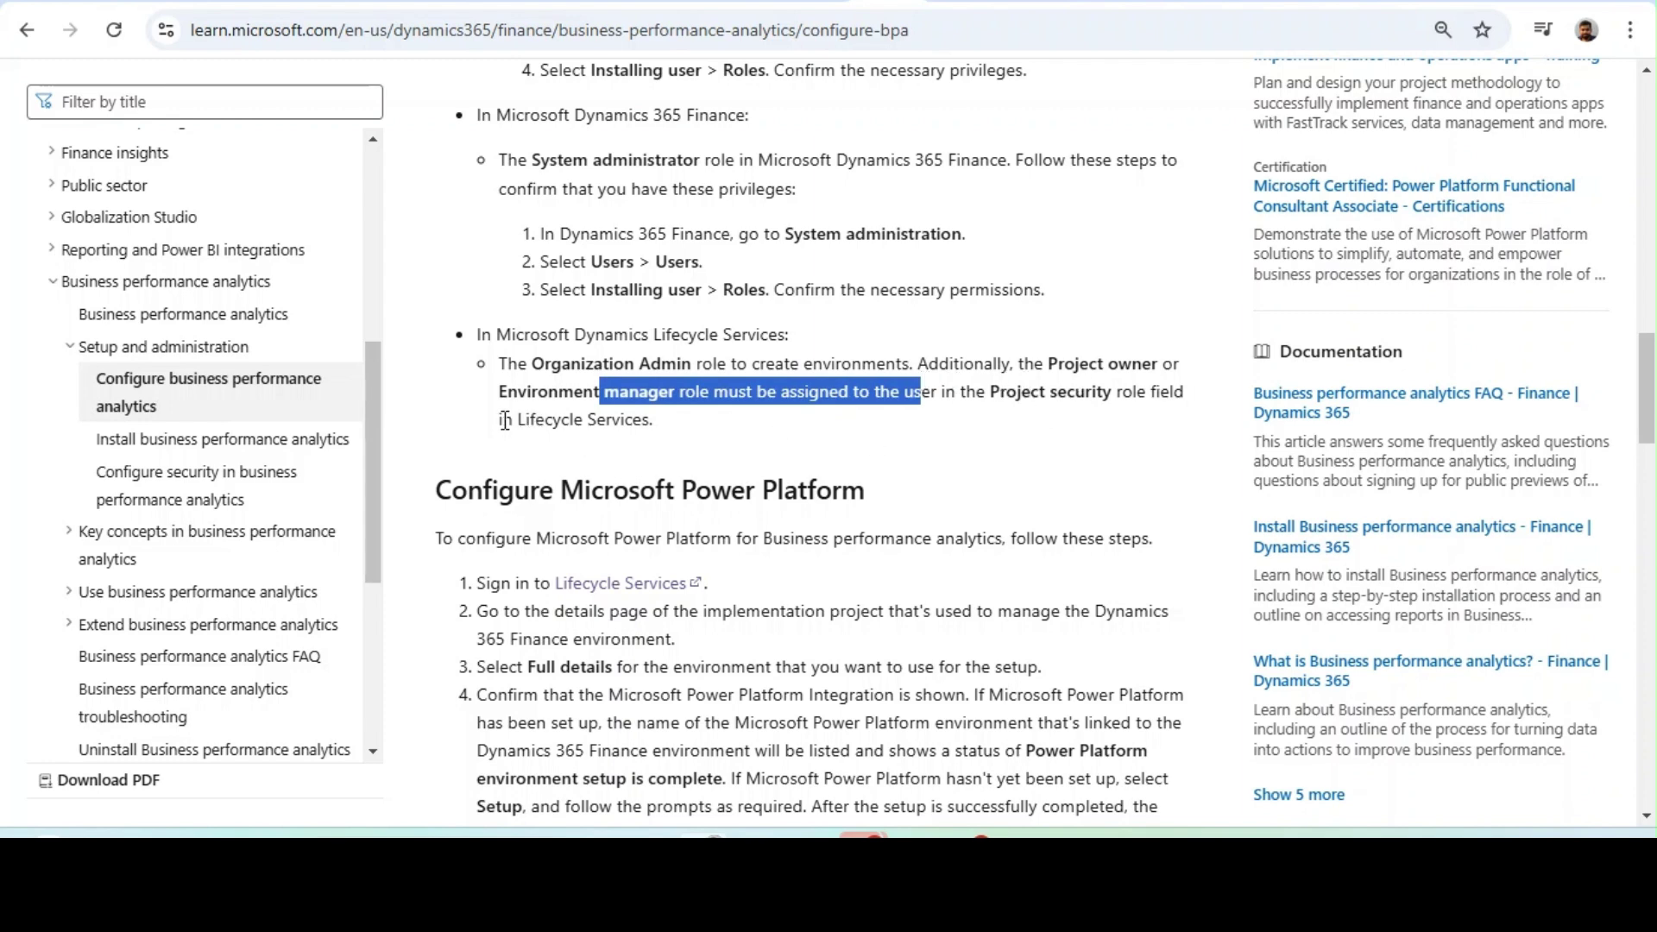
{"action": "left_click_drag", "start_coordinate": [505, 420], "coordinate": [685, 424]}
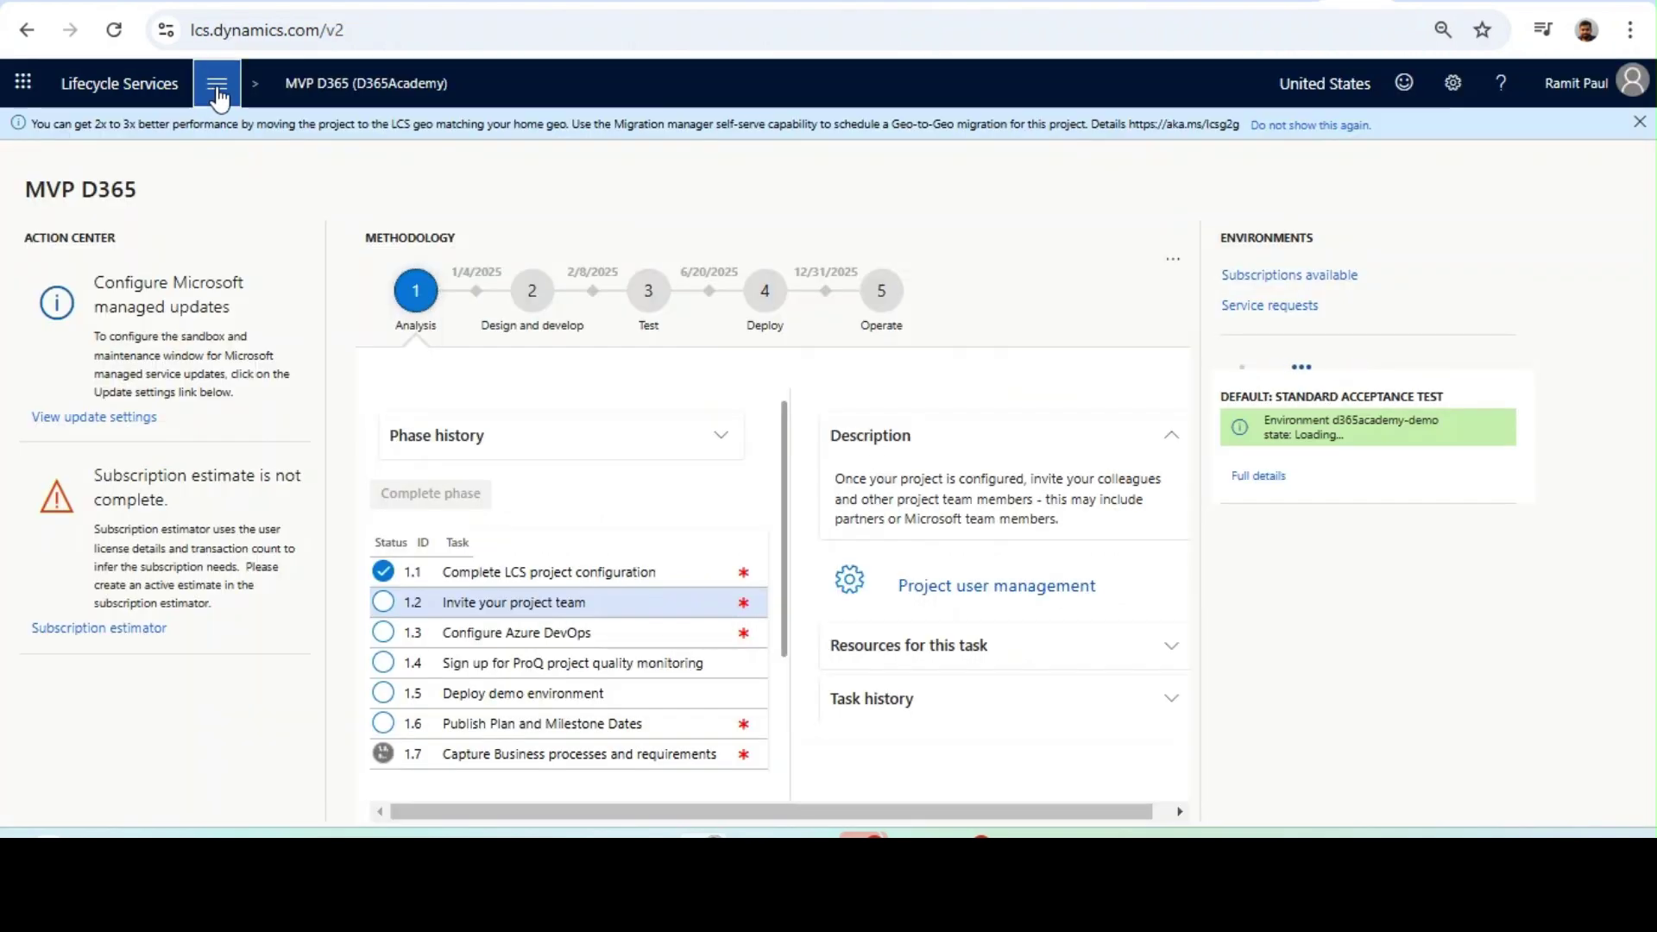
- Switch to Lifecycle Services and open the Project users list of the MVP D365 project, selecting the signed-in administrator's entry
{"action": "left_click", "coordinate": [217, 86]}
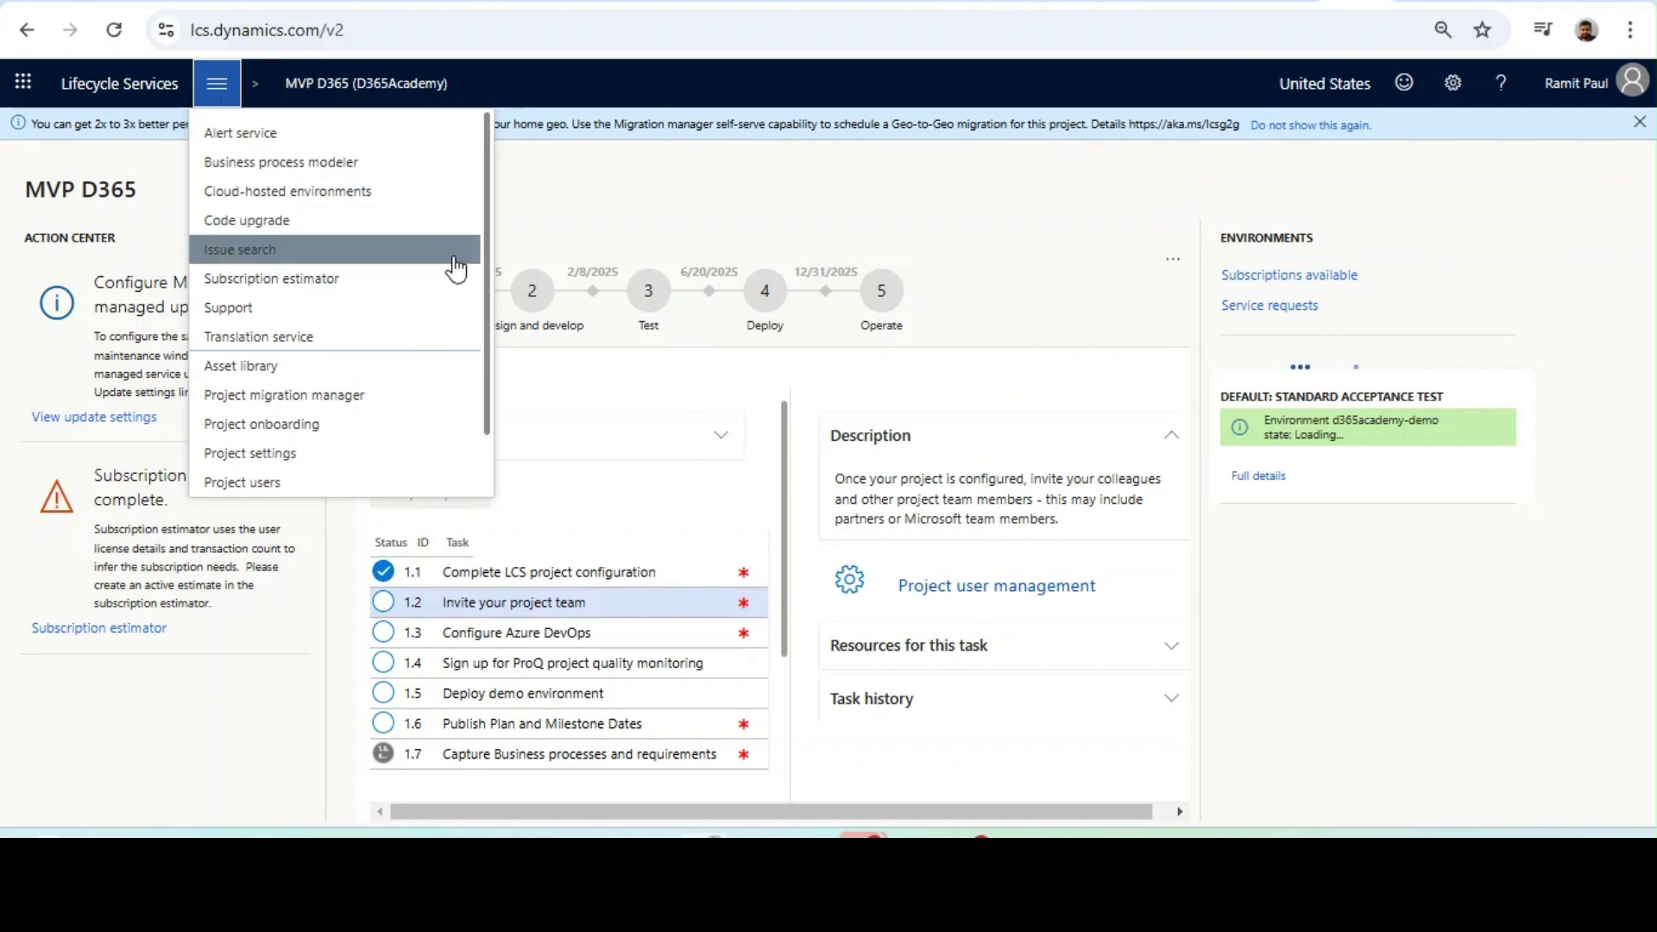
{"action": "scroll", "coordinate": [505, 407], "scroll_direction": "down", "scroll_amount": 1}
{"action": "scroll", "coordinate": [483, 411], "scroll_direction": "down", "scroll_amount": 1}
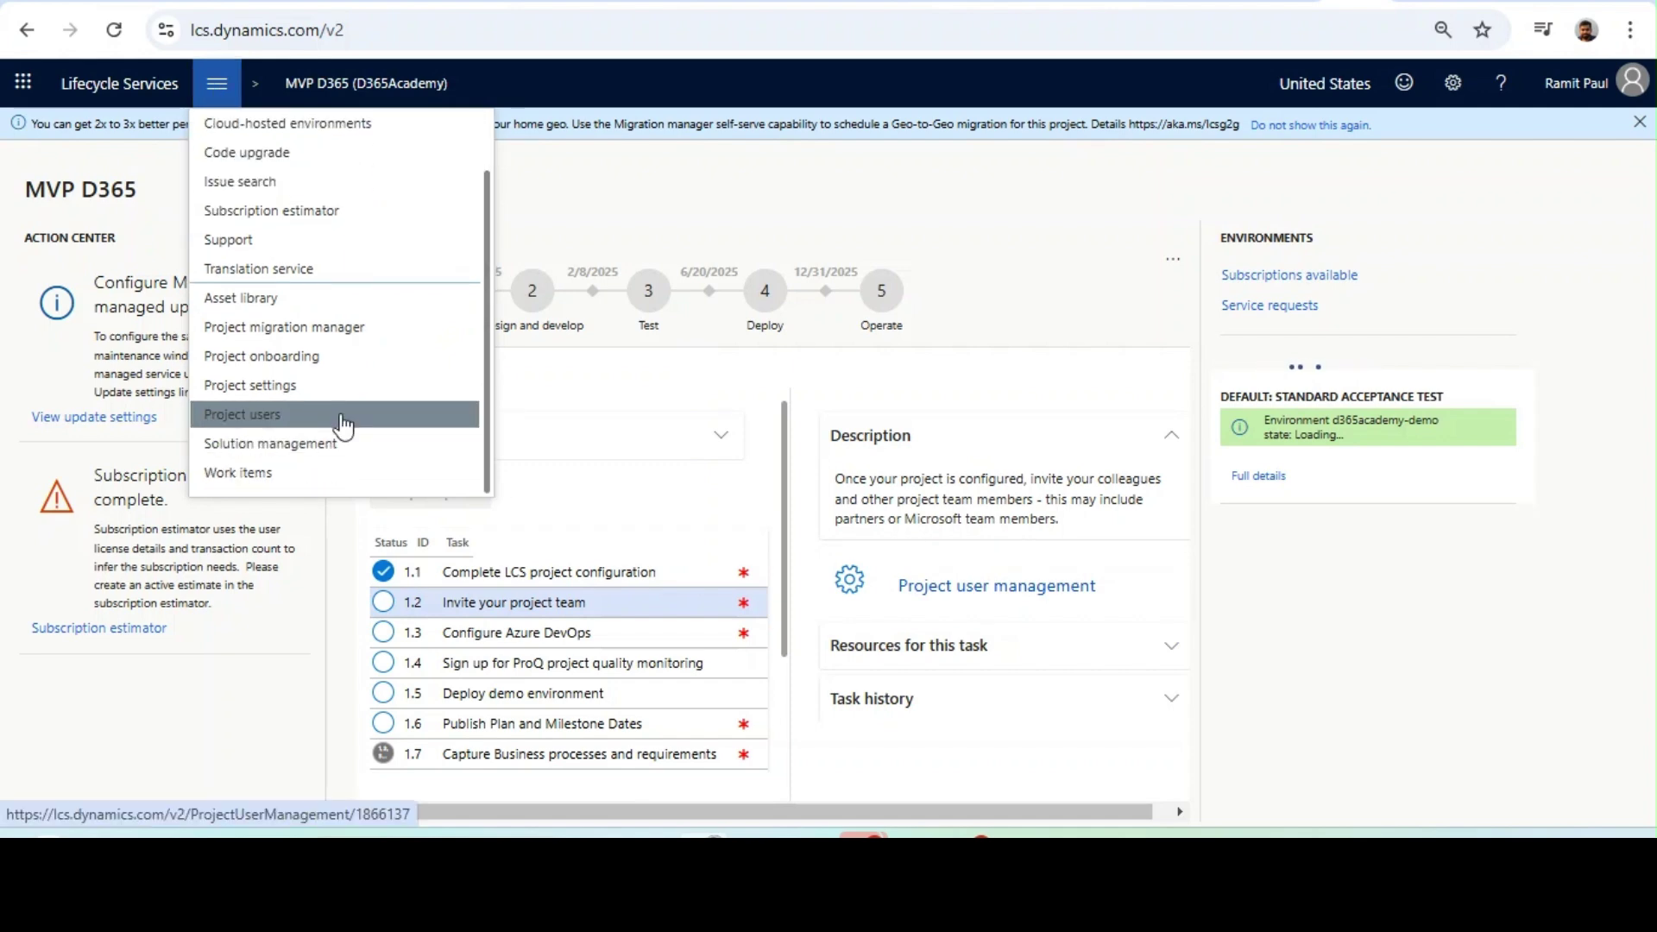
{"action": "left_click", "coordinate": [345, 416]}
{"action": "left_click", "coordinate": [574, 419]}
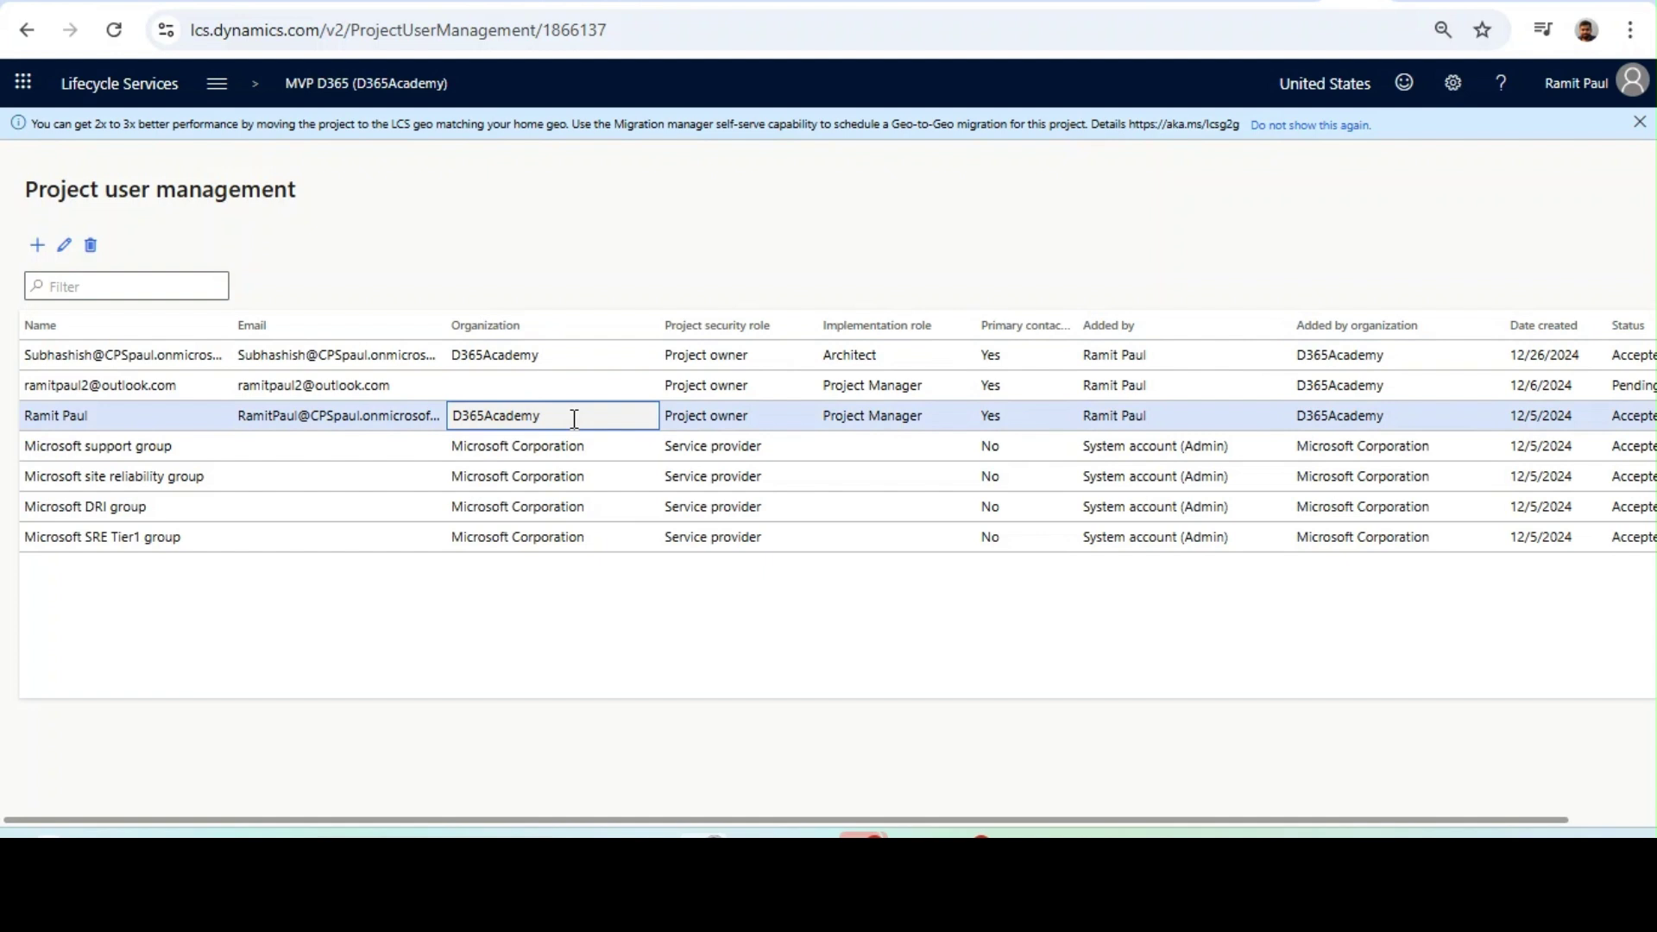
- Check the administrator's project security role and open the user for editing to view the Project security role options
{"action": "left_click", "coordinate": [852, 414]}
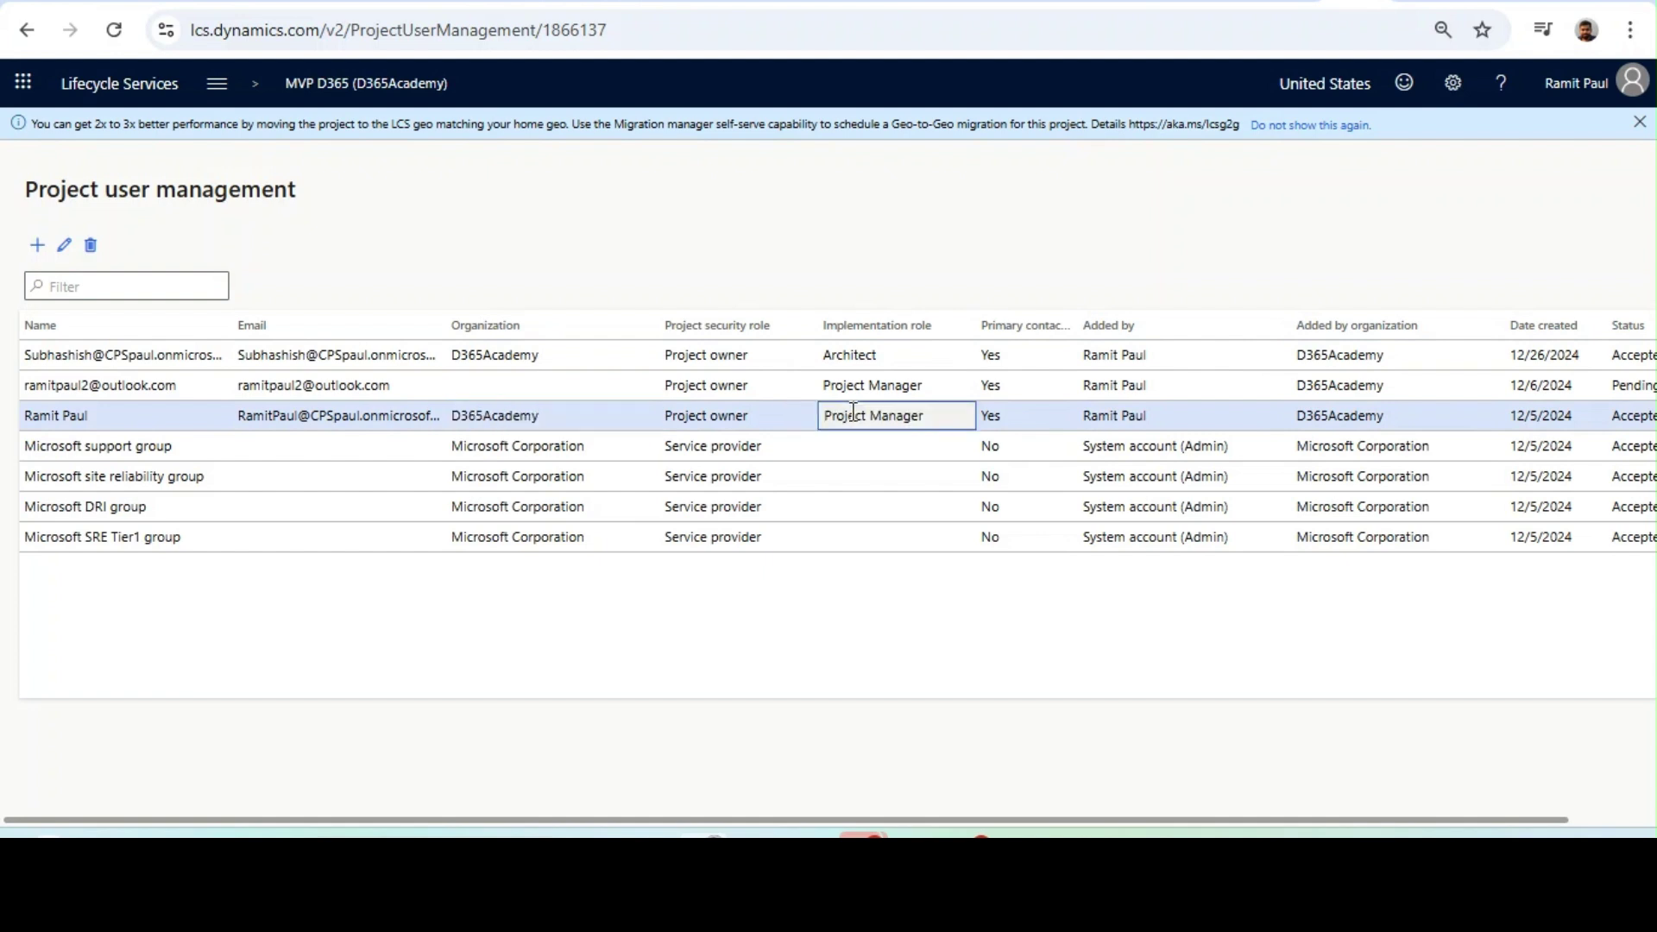
{"action": "left_click", "coordinate": [747, 416]}
{"action": "left_click_drag", "start_coordinate": [749, 416], "coordinate": [661, 417]}
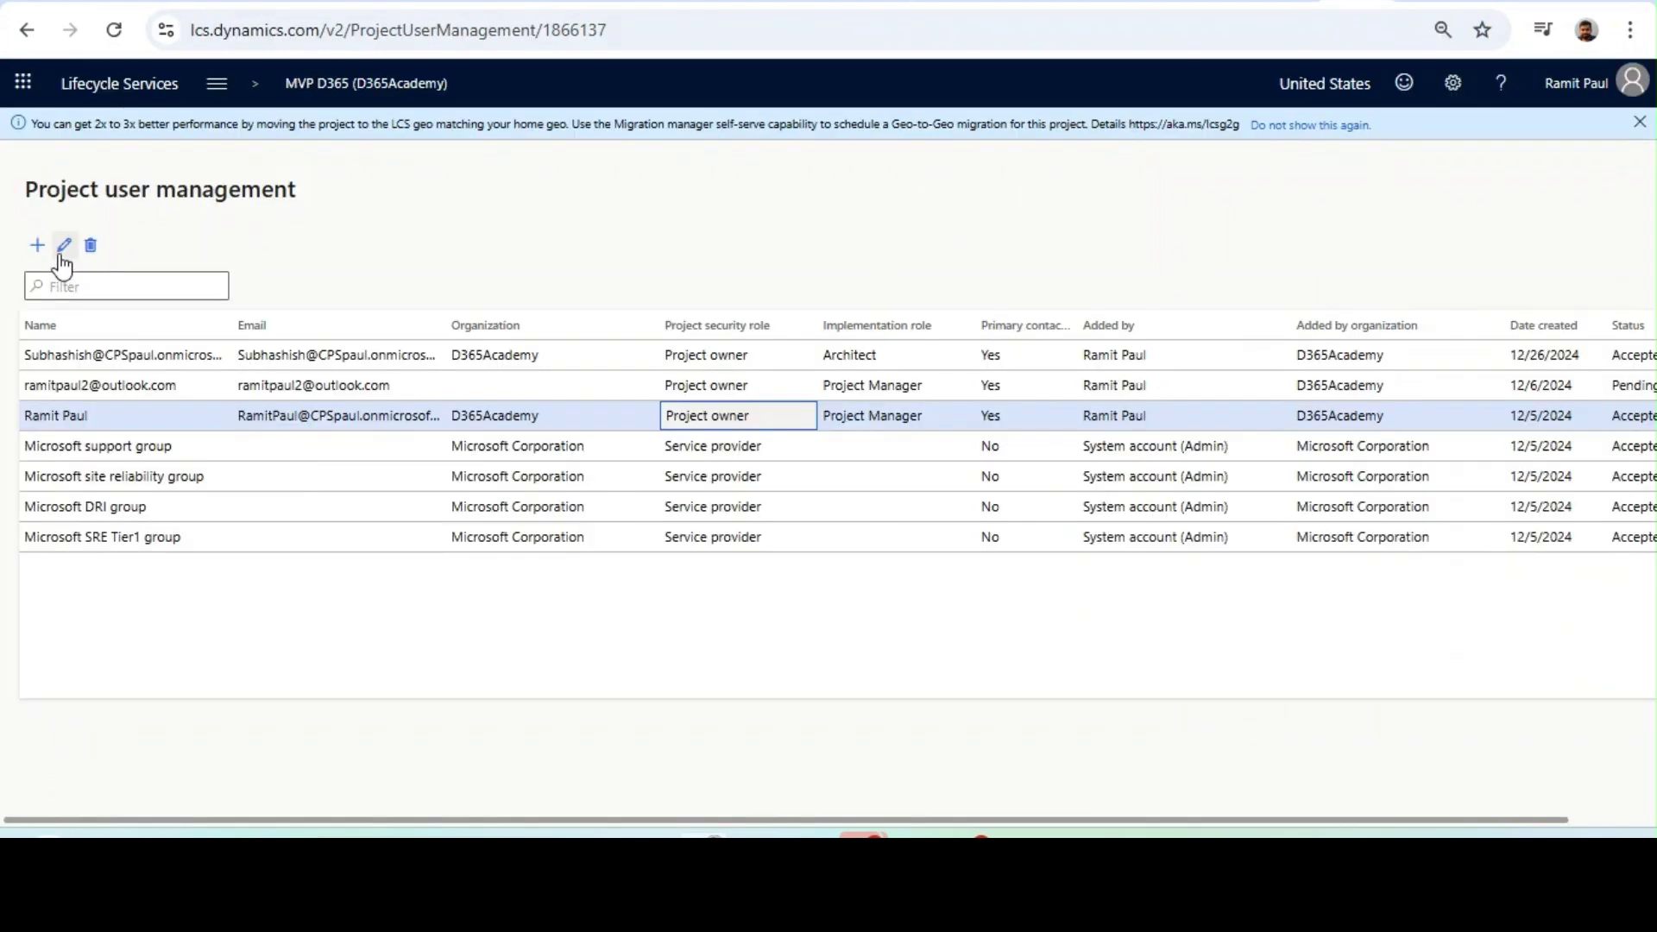
{"action": "left_click", "coordinate": [64, 247]}
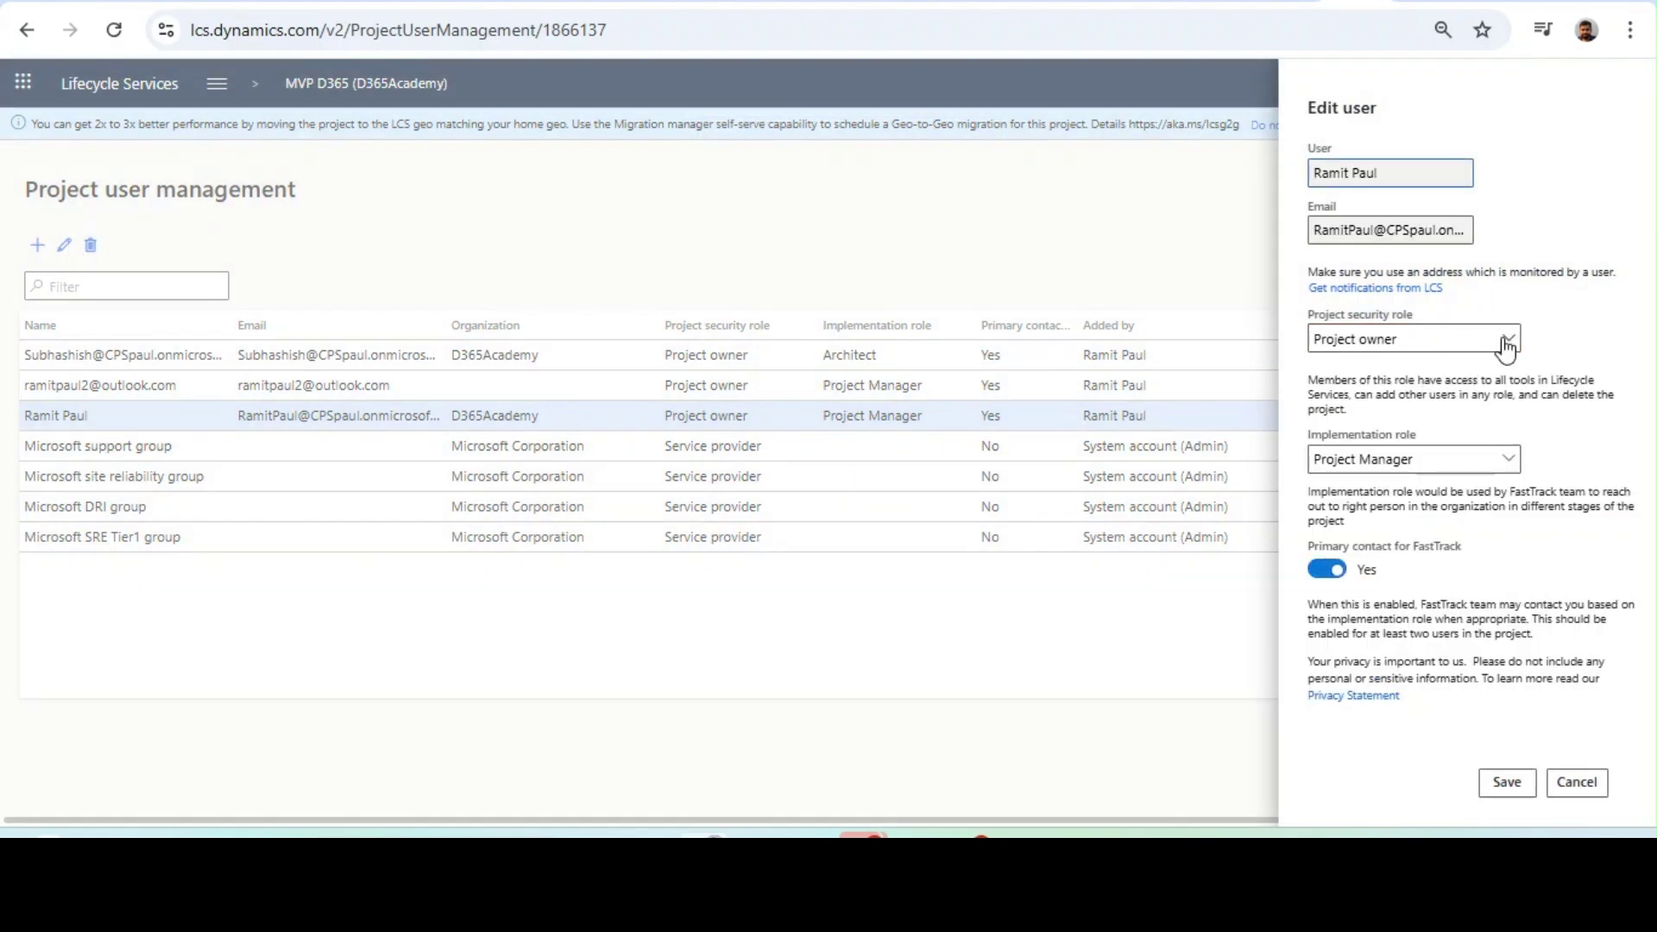
{"action": "left_click", "coordinate": [1506, 349]}
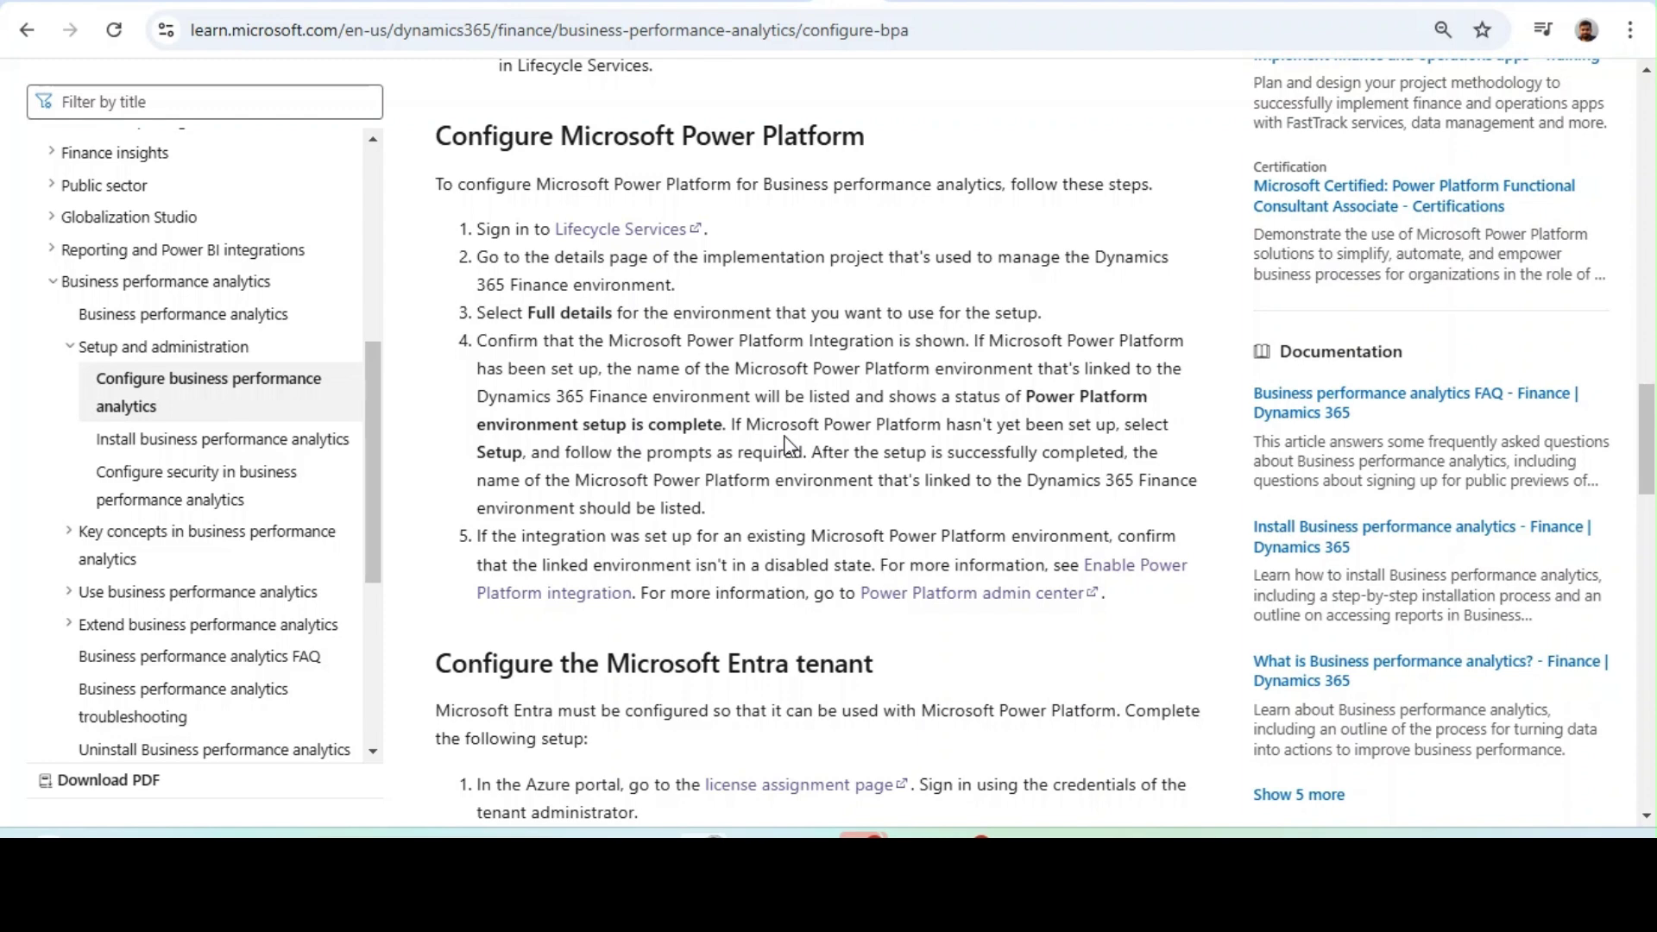
- Open the full details of the d365academy-demo environment in Lifecycle Services and check its Power Platform Integration status
{"action": "left_click", "coordinate": [1364, 2]}
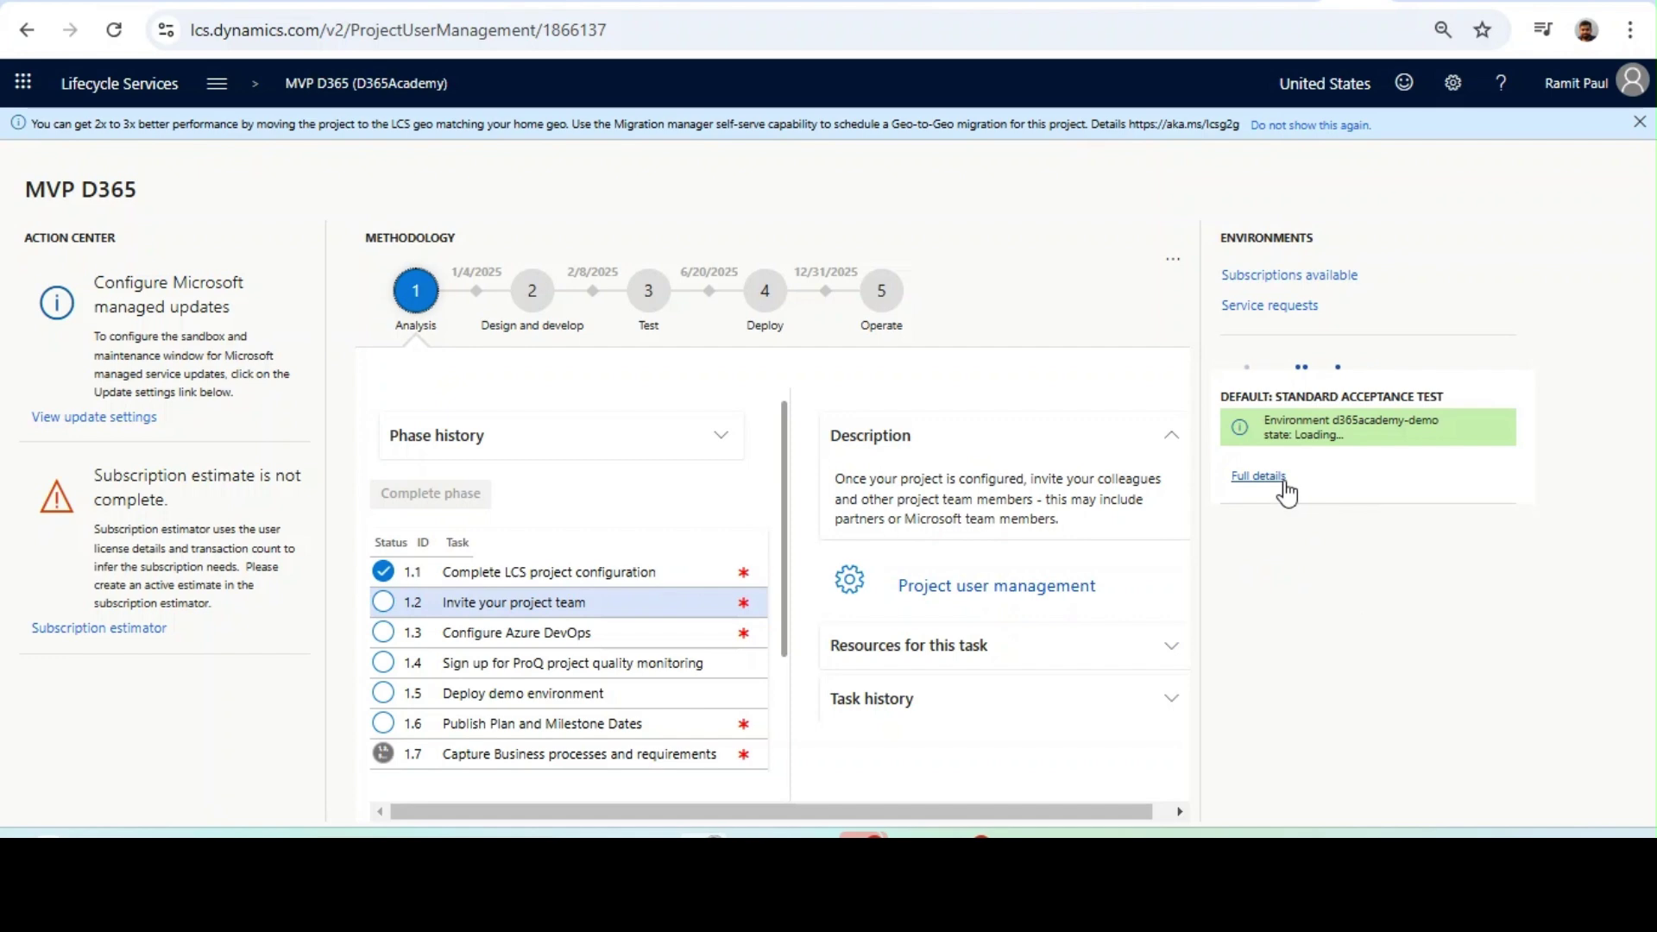
{"action": "left_click", "coordinate": [217, 83]}
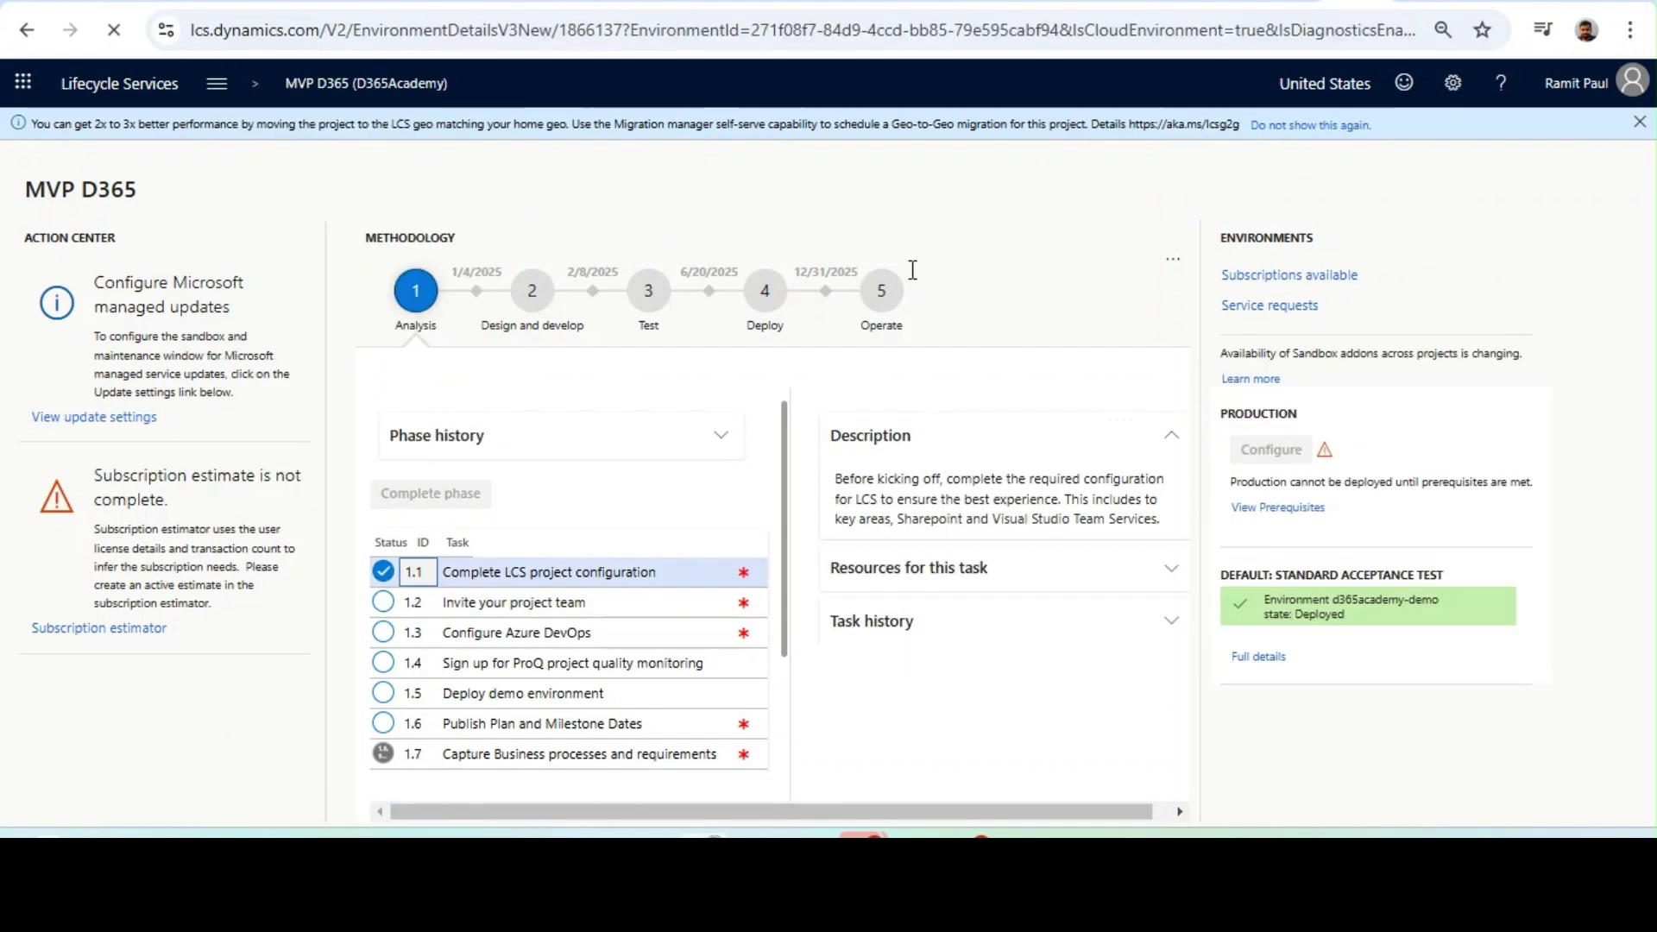
{"action": "left_click", "coordinate": [1267, 656]}
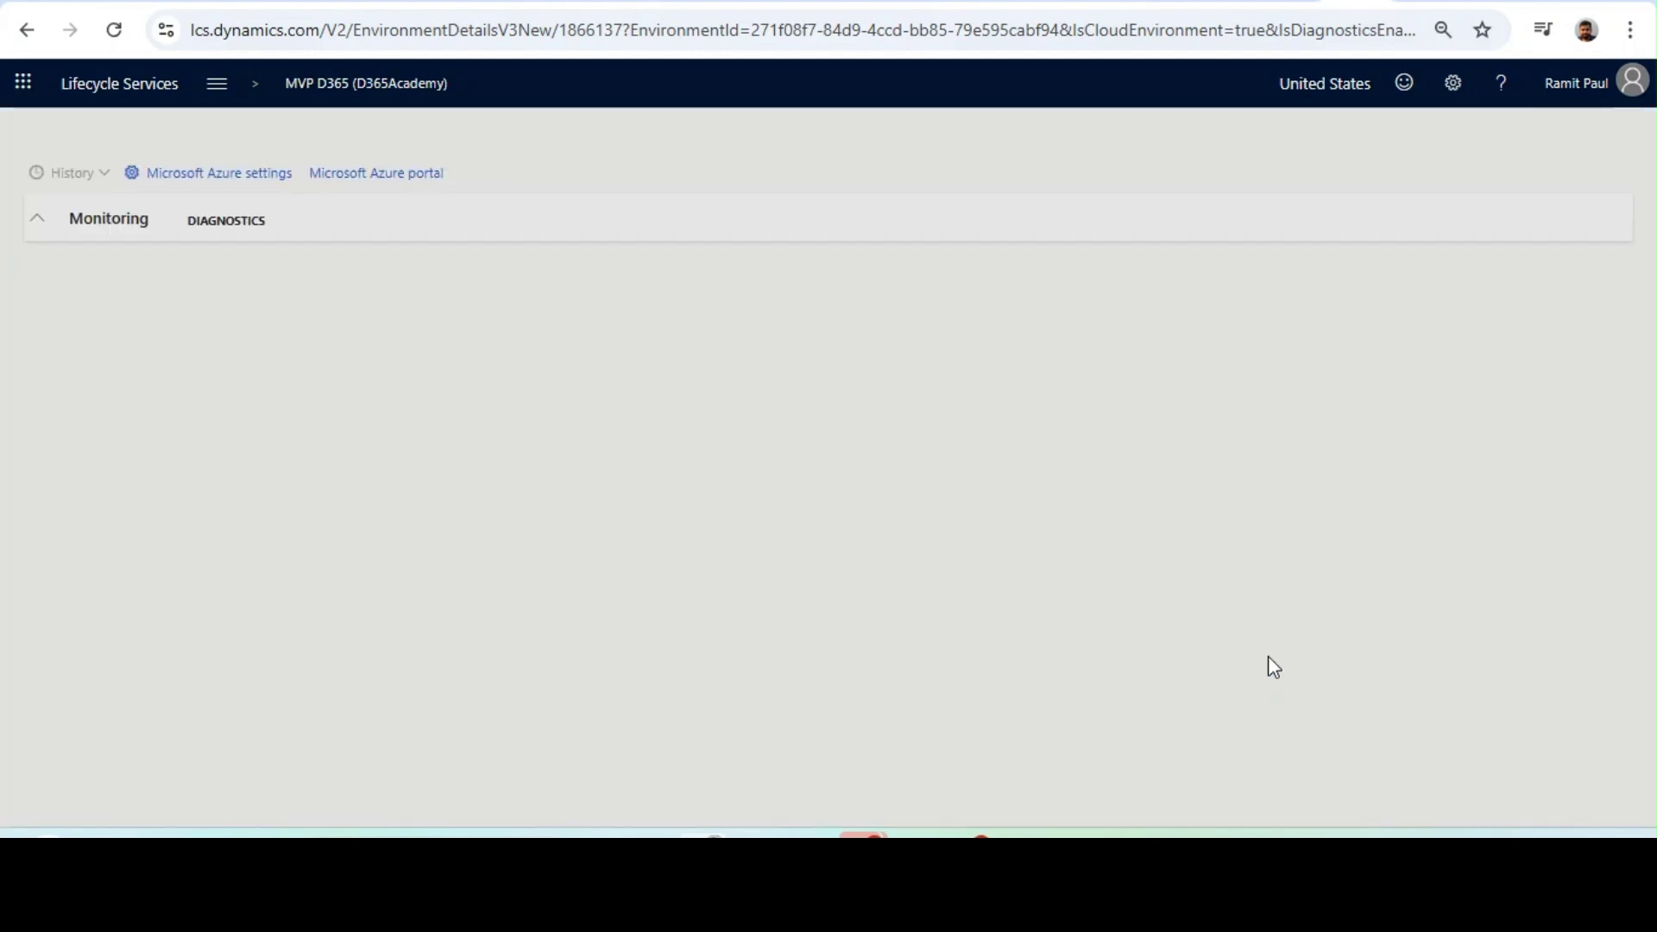
{"action": "scroll", "coordinate": [1588, 517], "scroll_direction": "down", "scroll_amount": 10}
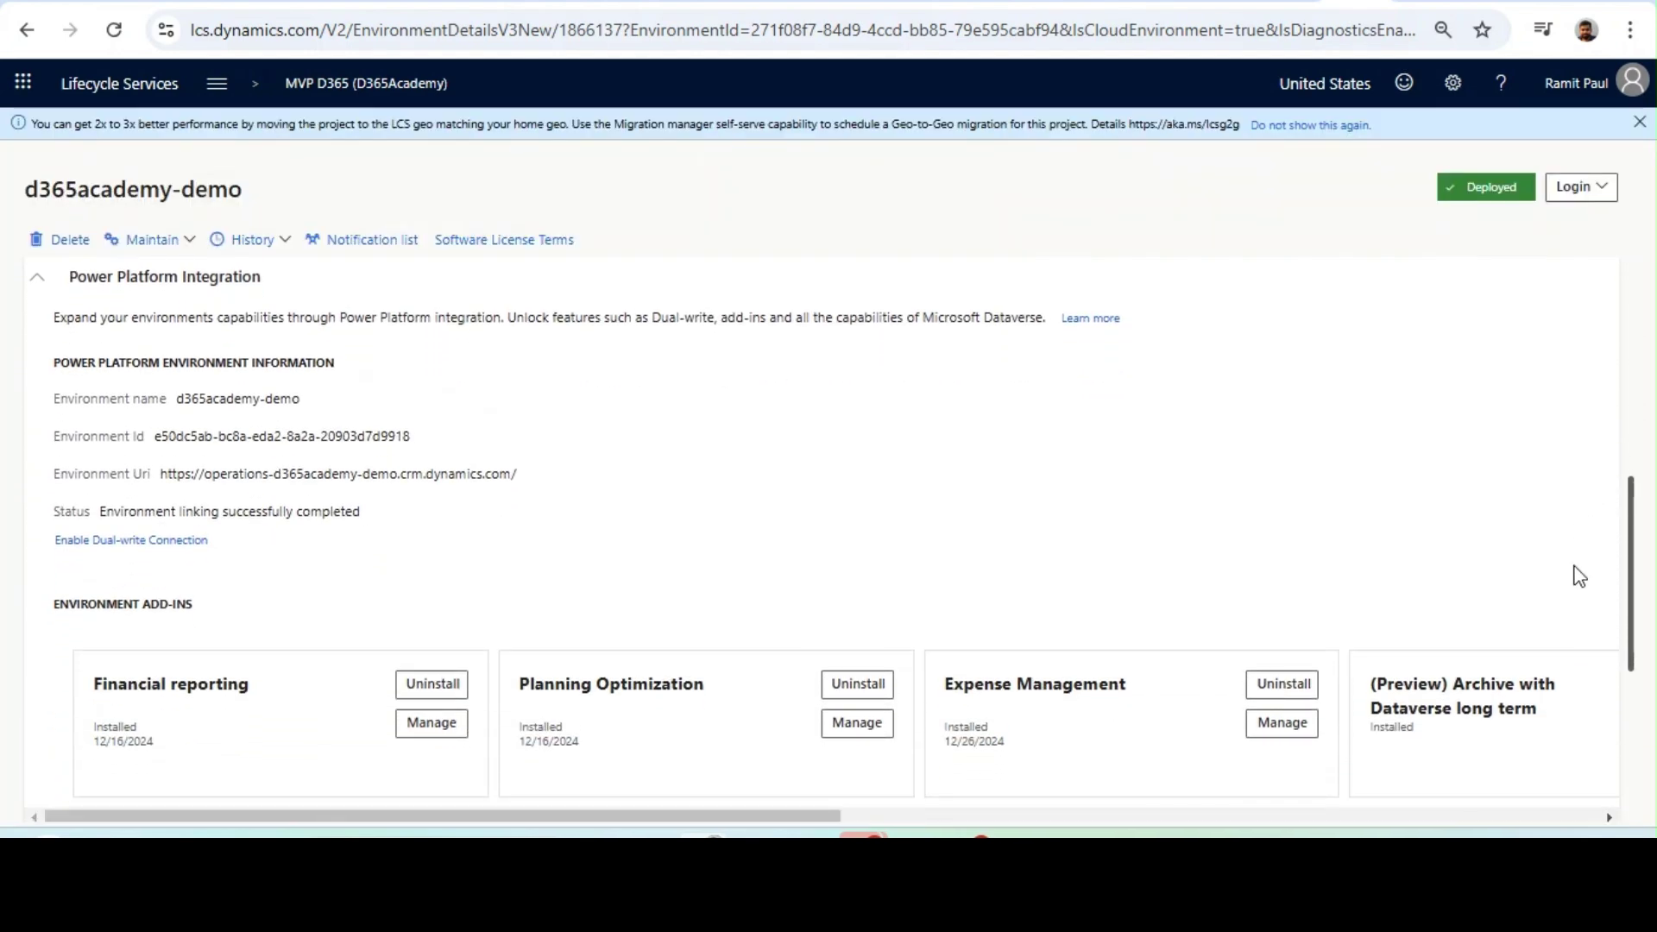
{"action": "scroll", "coordinate": [1576, 553], "scroll_direction": "down", "scroll_amount": 1}
{"action": "scroll", "coordinate": [1569, 549], "scroll_direction": "up", "scroll_amount": 1}
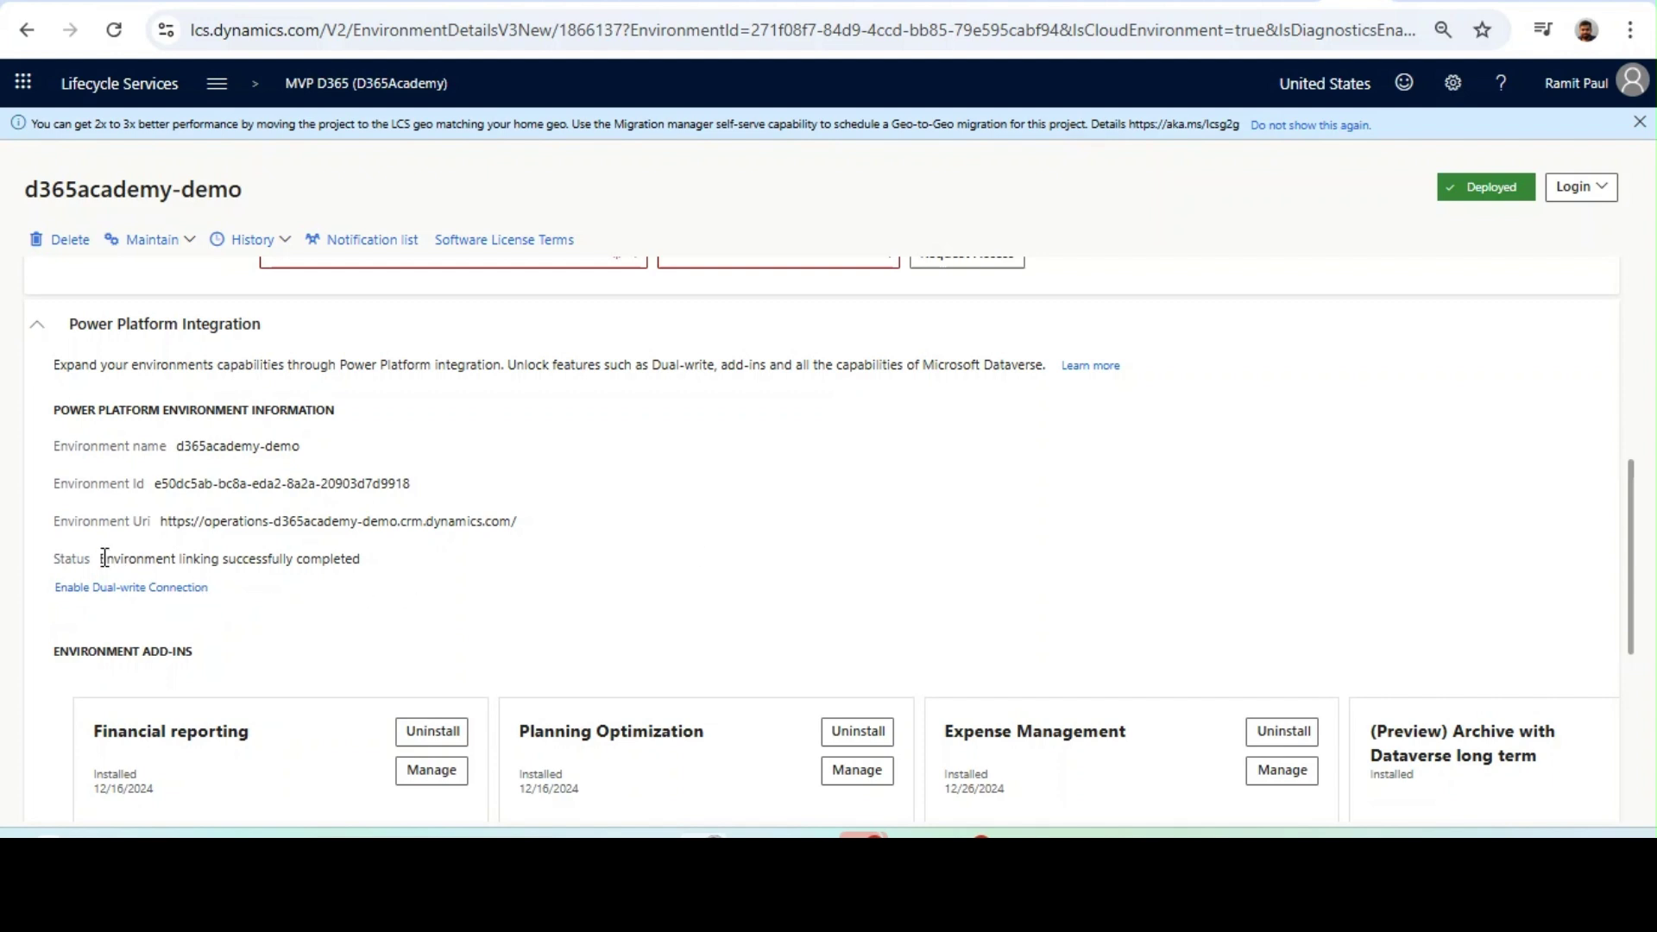
{"action": "left_click_drag", "start_coordinate": [101, 558], "coordinate": [369, 561]}
{"action": "left_click", "coordinate": [369, 561]}
- Return to the Learn article and read the license assignment instructions for configuring the Microsoft Entra tenant
{"action": "key", "text": "ctrl+Tab"}
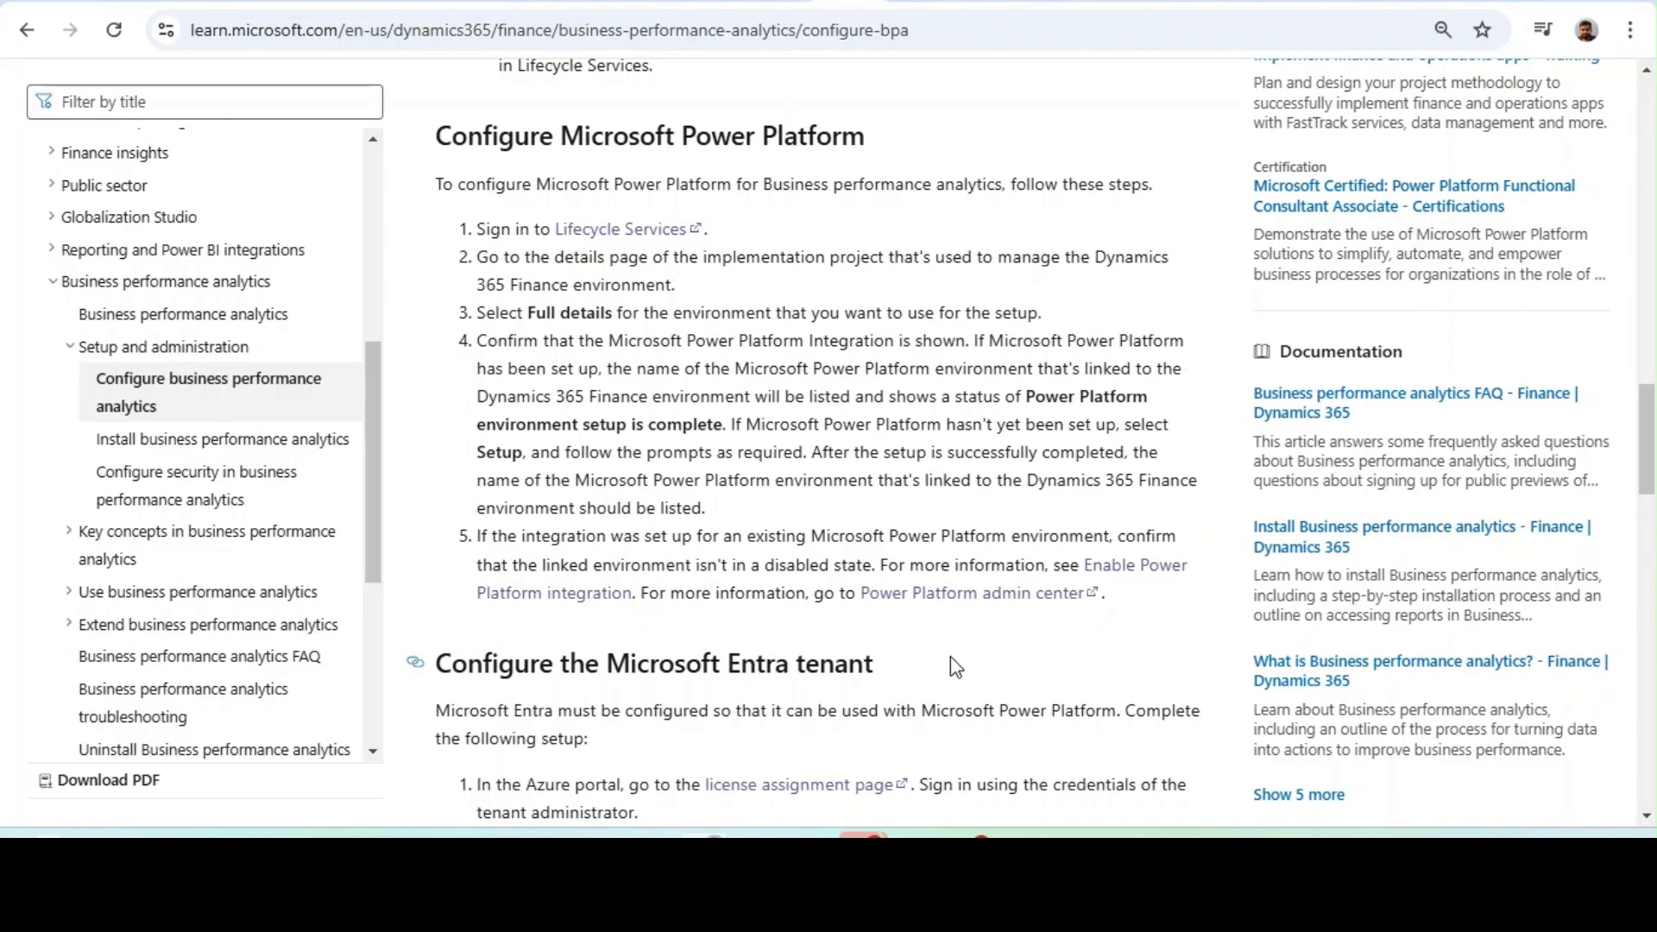
{"action": "scroll", "coordinate": [956, 667], "scroll_direction": "down", "scroll_amount": 3}
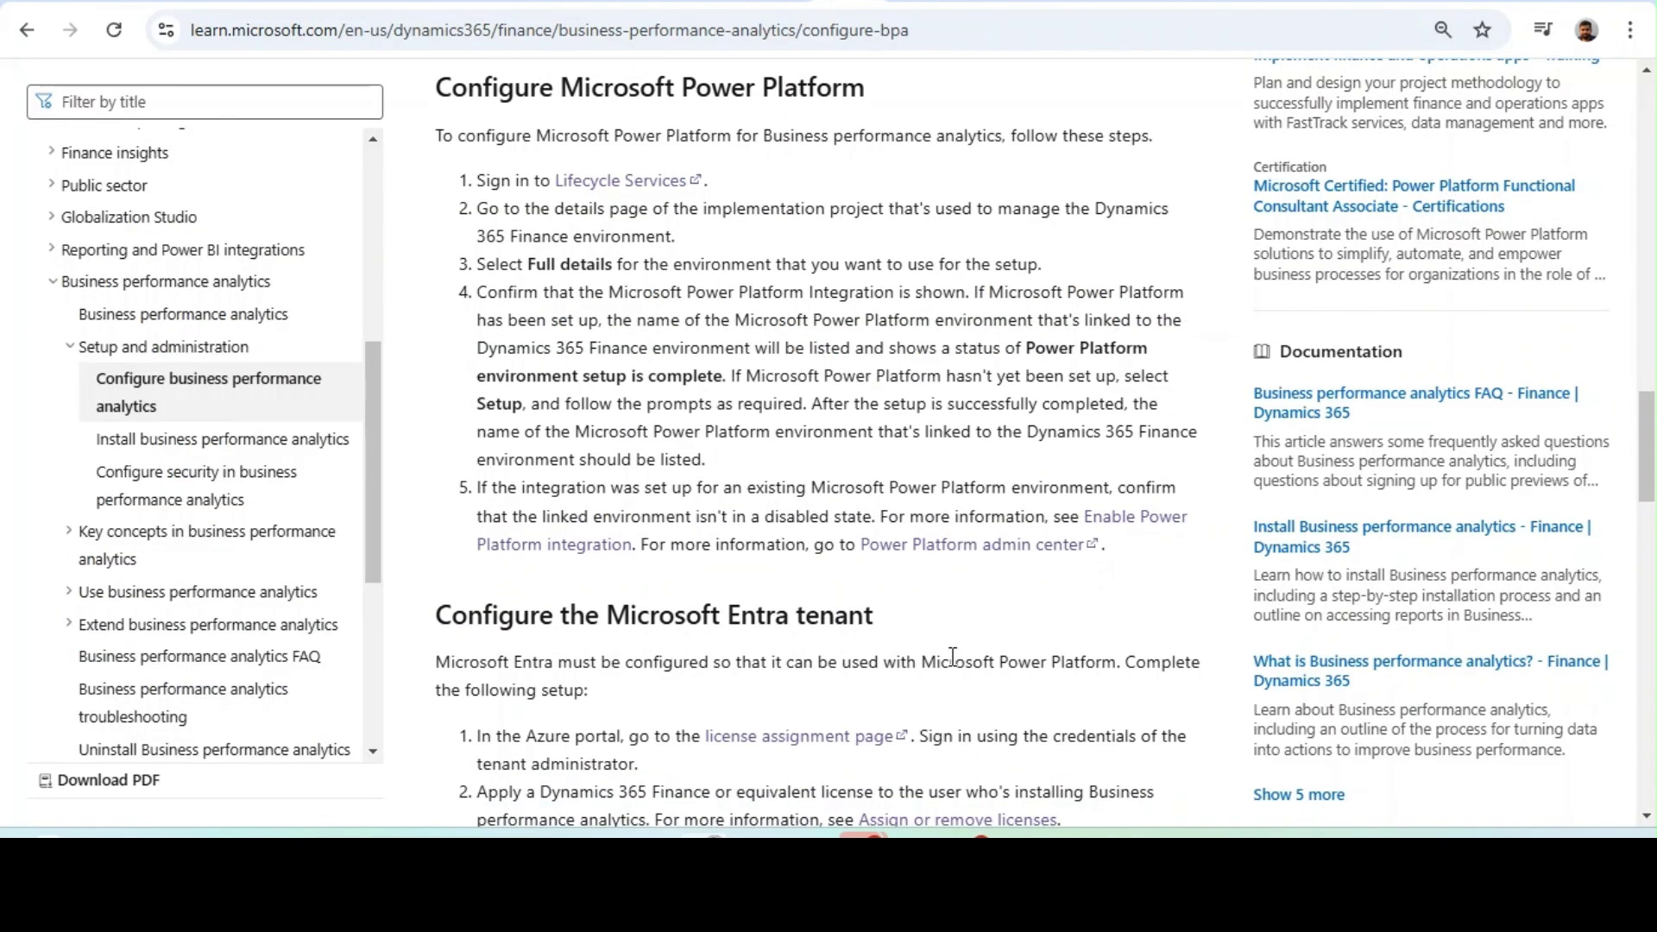
{"action": "left_click_drag", "start_coordinate": [481, 493], "coordinate": [715, 518]}
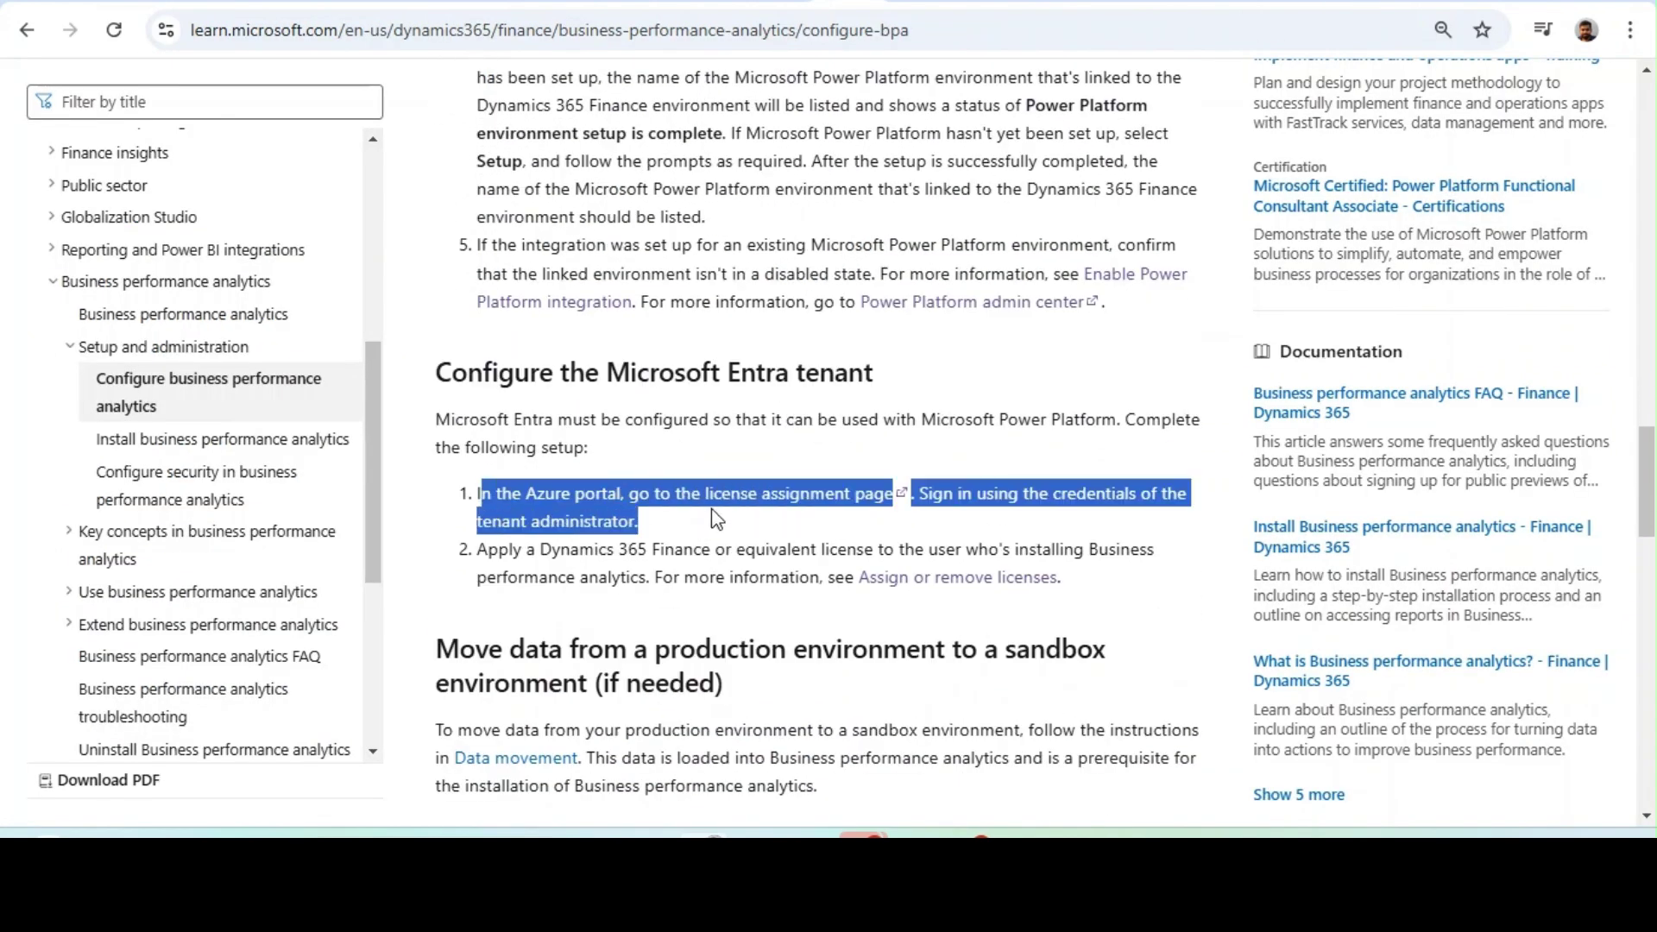
{"action": "left_click", "coordinate": [756, 542]}
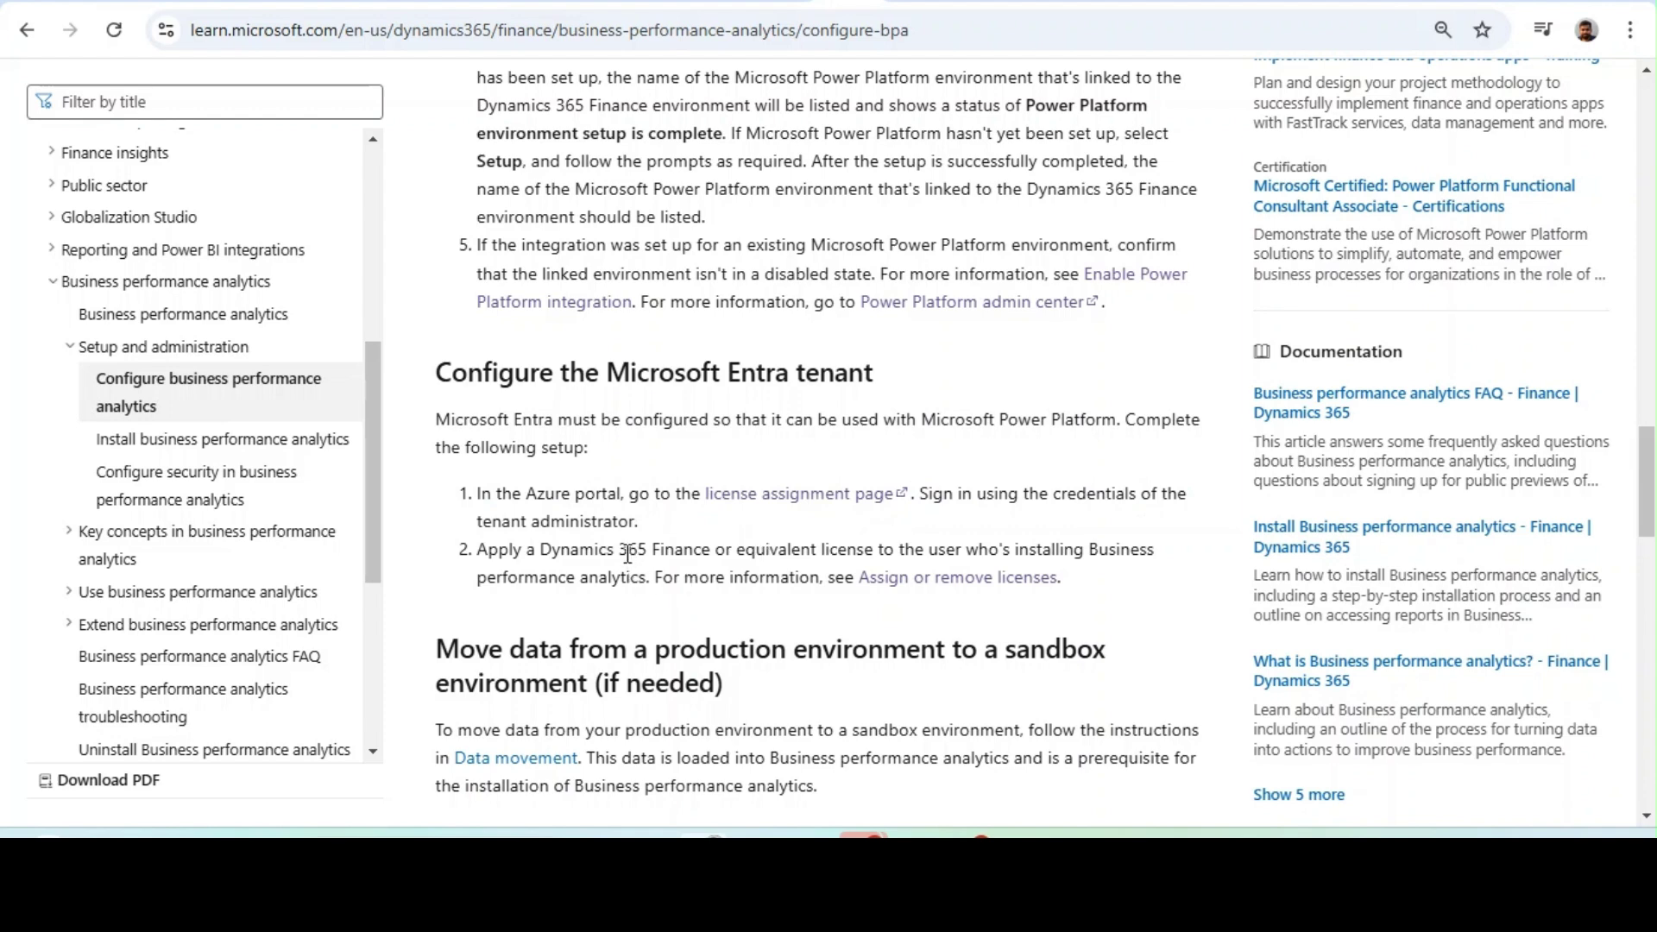
{"action": "left_click_drag", "start_coordinate": [627, 550], "coordinate": [715, 552]}
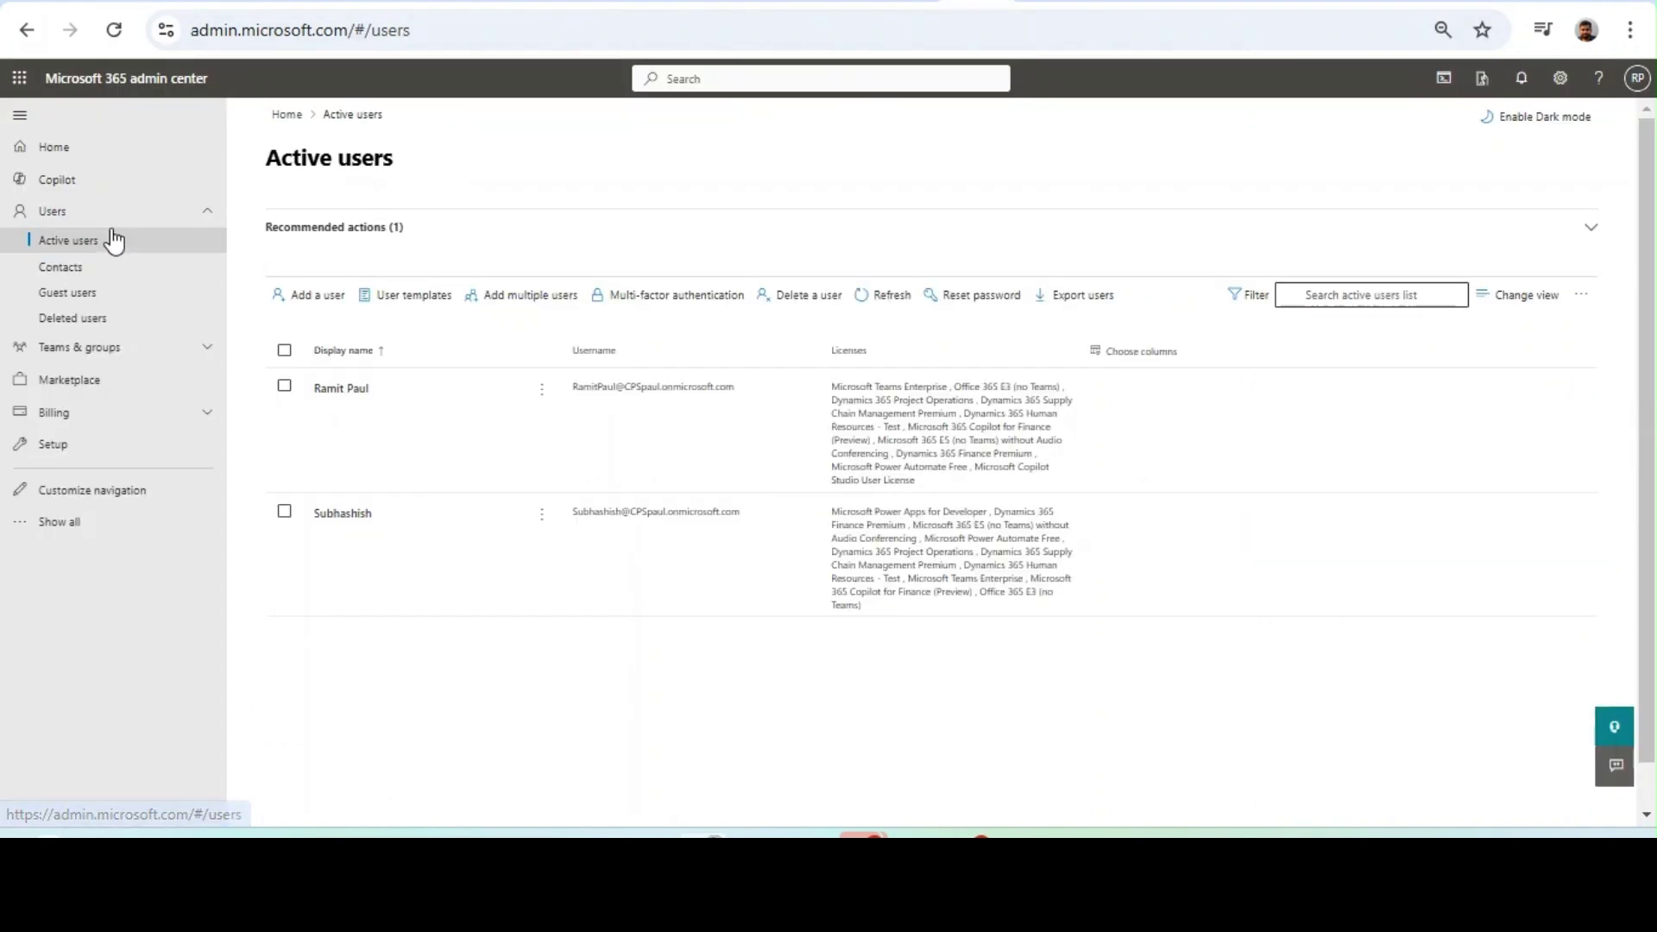
- Switch to the Microsoft 365 admin center and open the signed-in administrator's licenses and apps to review the assigned licenses
{"action": "key", "text": "ctrl+plus"}
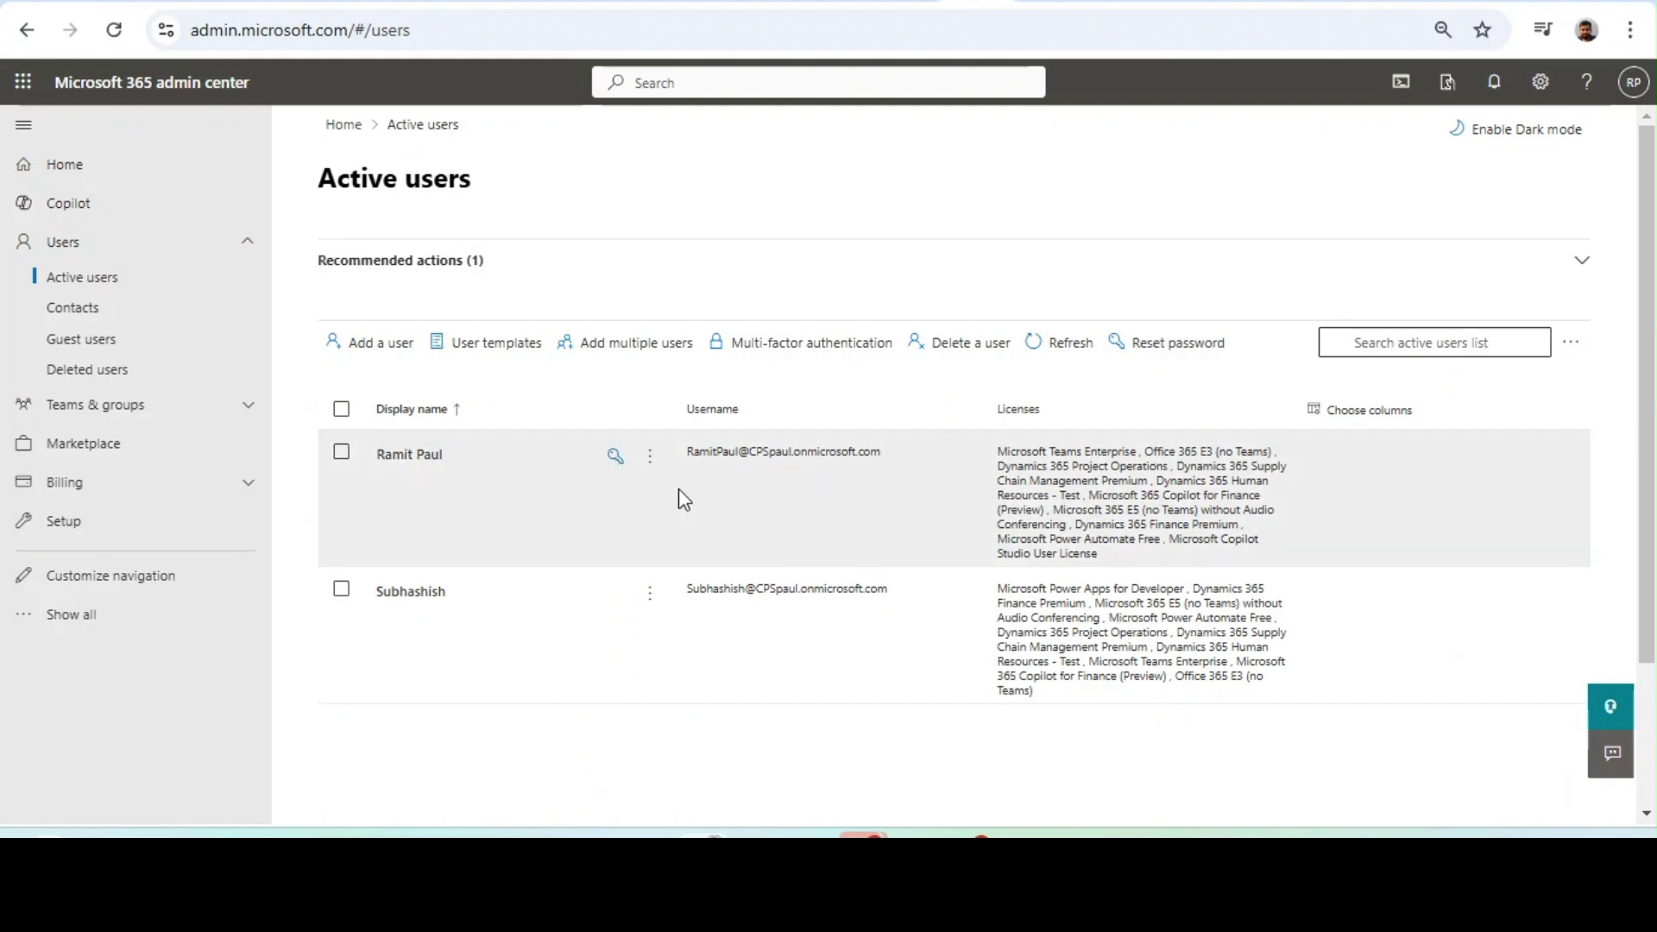
{"action": "left_click", "coordinate": [650, 456]}
{"action": "left_click", "coordinate": [692, 489]}
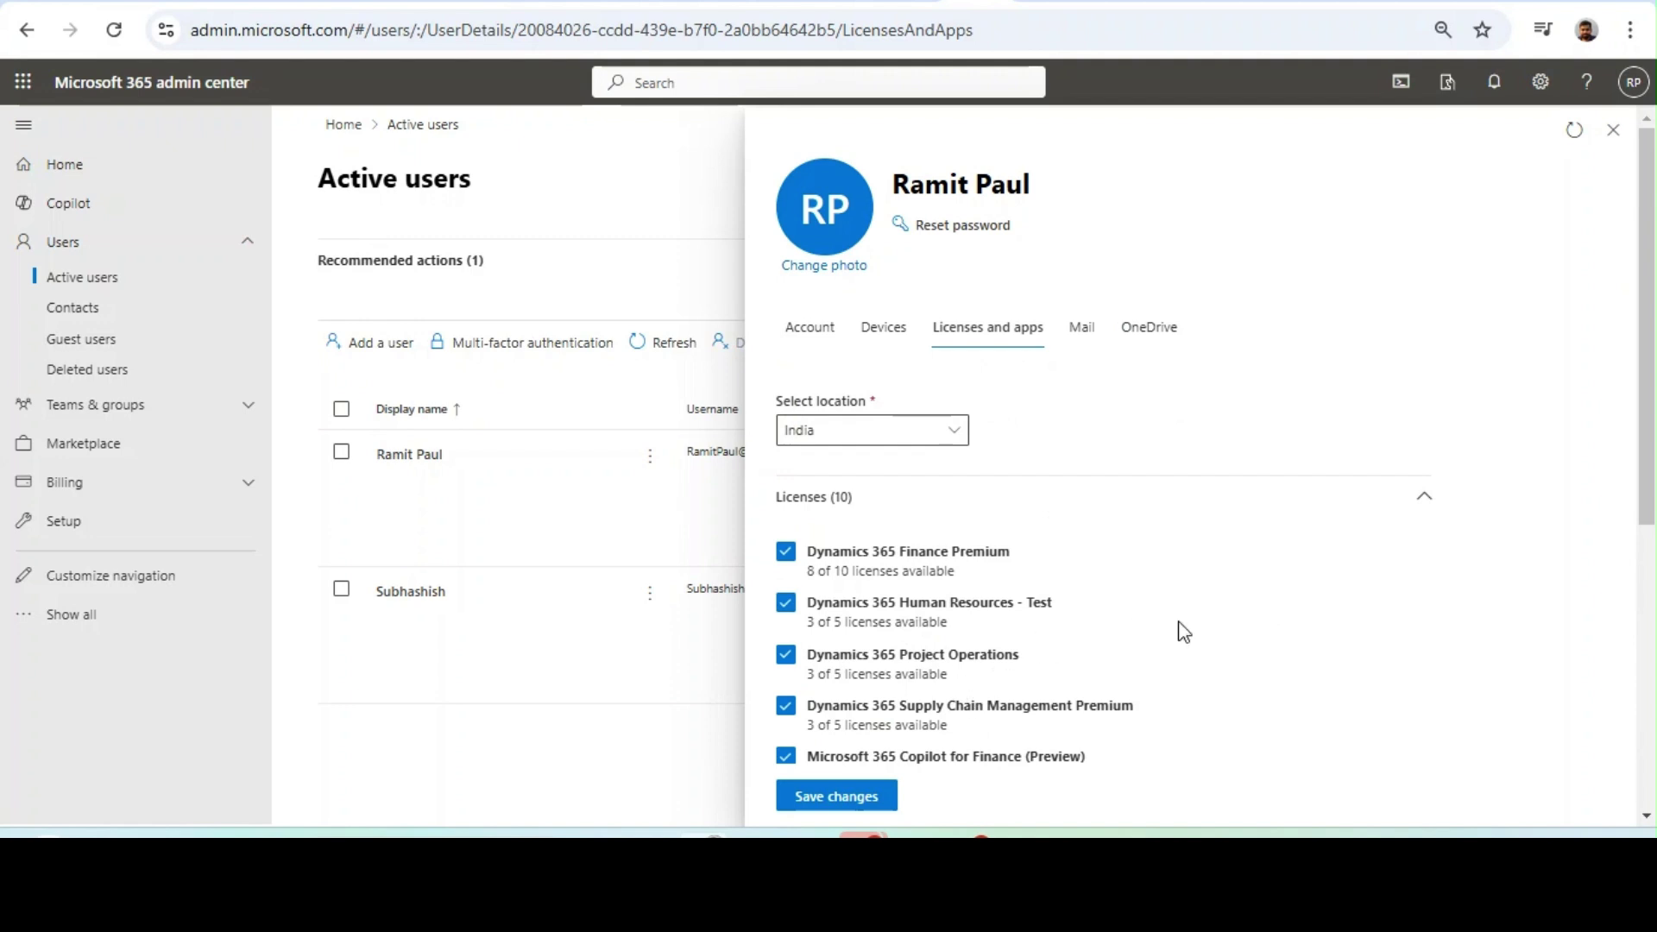
{"action": "left_click_drag", "start_coordinate": [1650, 309], "coordinate": [1642, 607]}
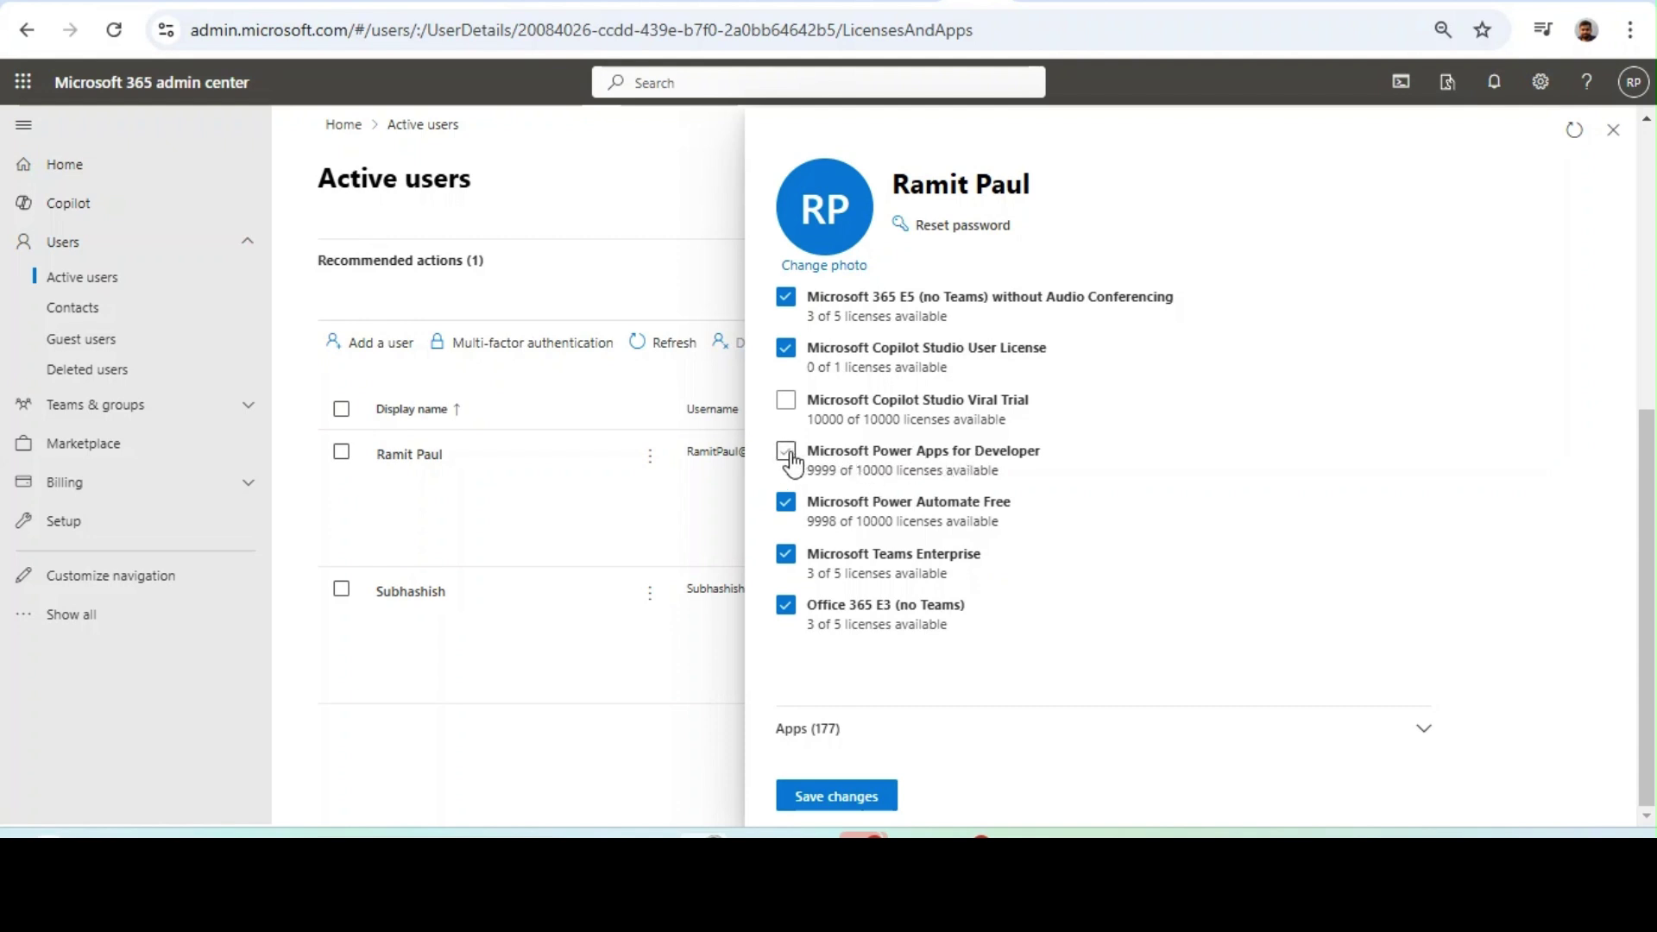
{"action": "left_click", "coordinate": [785, 451]}
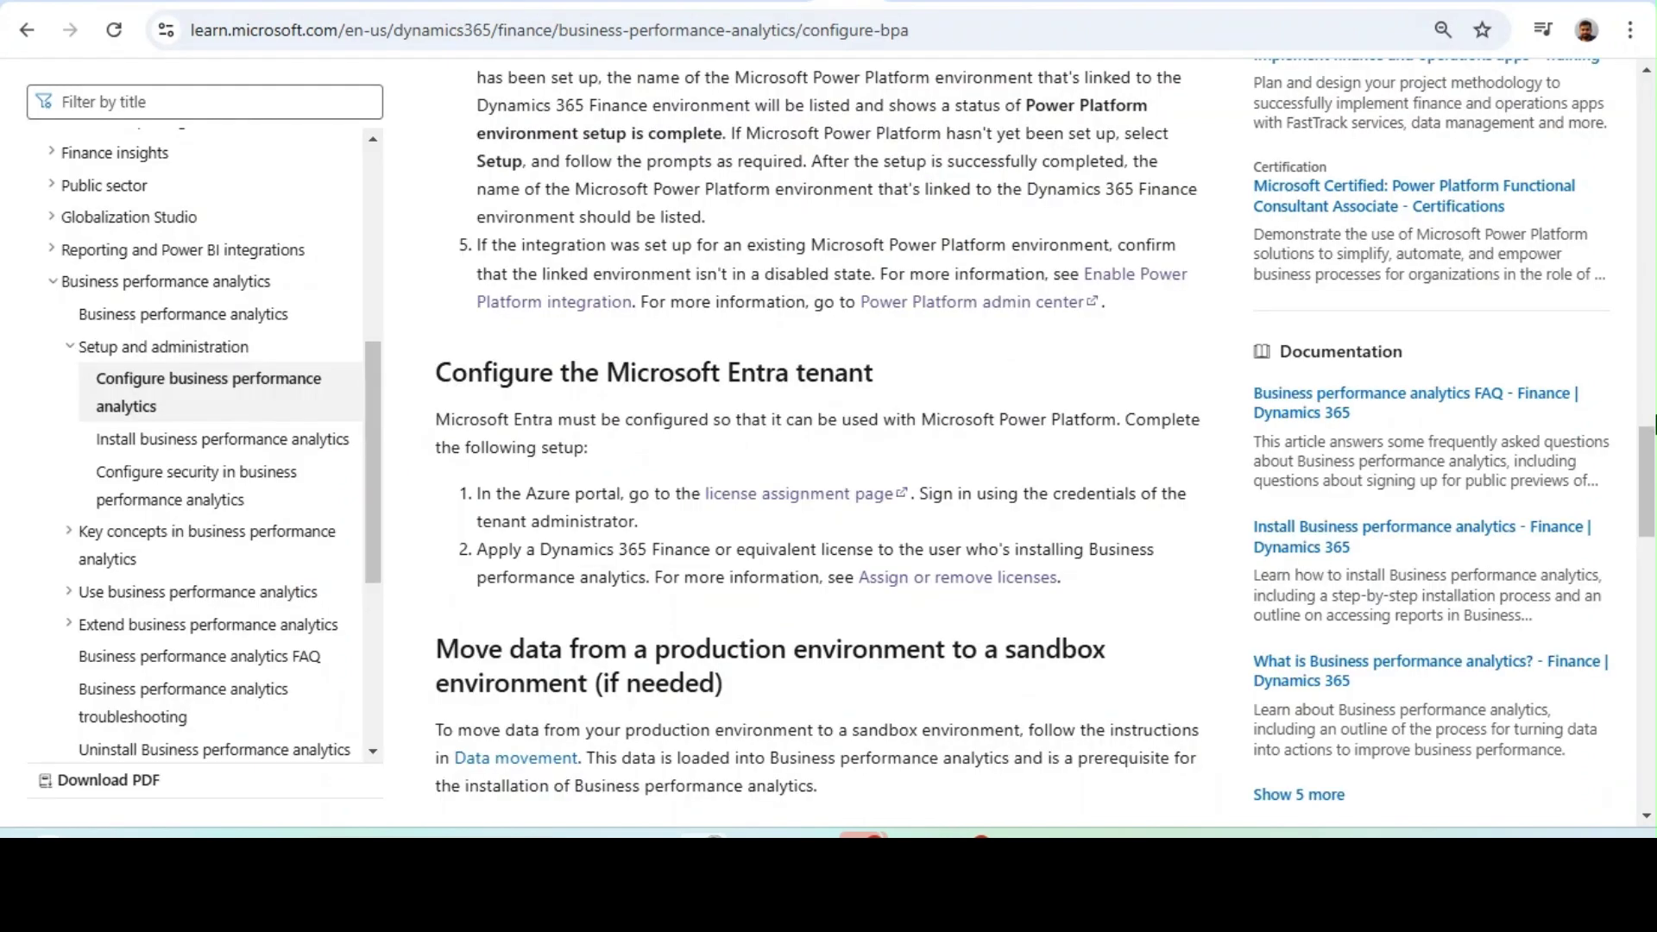
- Return to the Learn article and read the data movement section, the required Dynamics 365 Finance configurations and the list of license configuration checkboxes
{"action": "left_click_drag", "start_coordinate": [1649, 459], "coordinate": [1649, 506]}
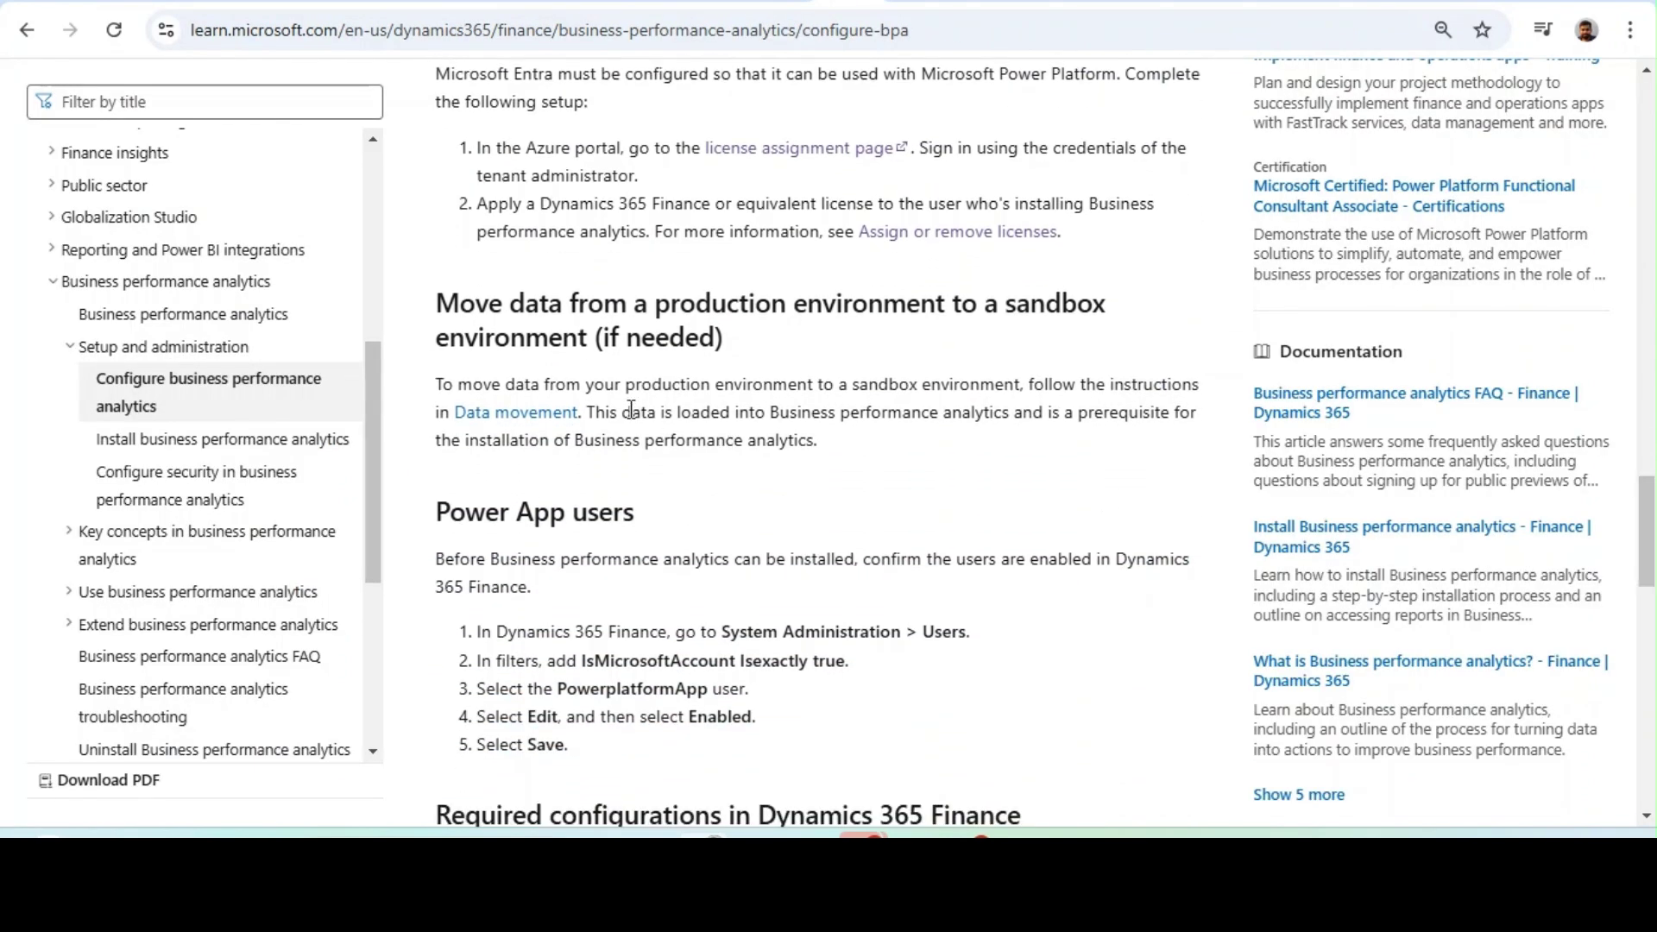
{"action": "left_click_drag", "start_coordinate": [438, 302], "coordinate": [590, 347]}
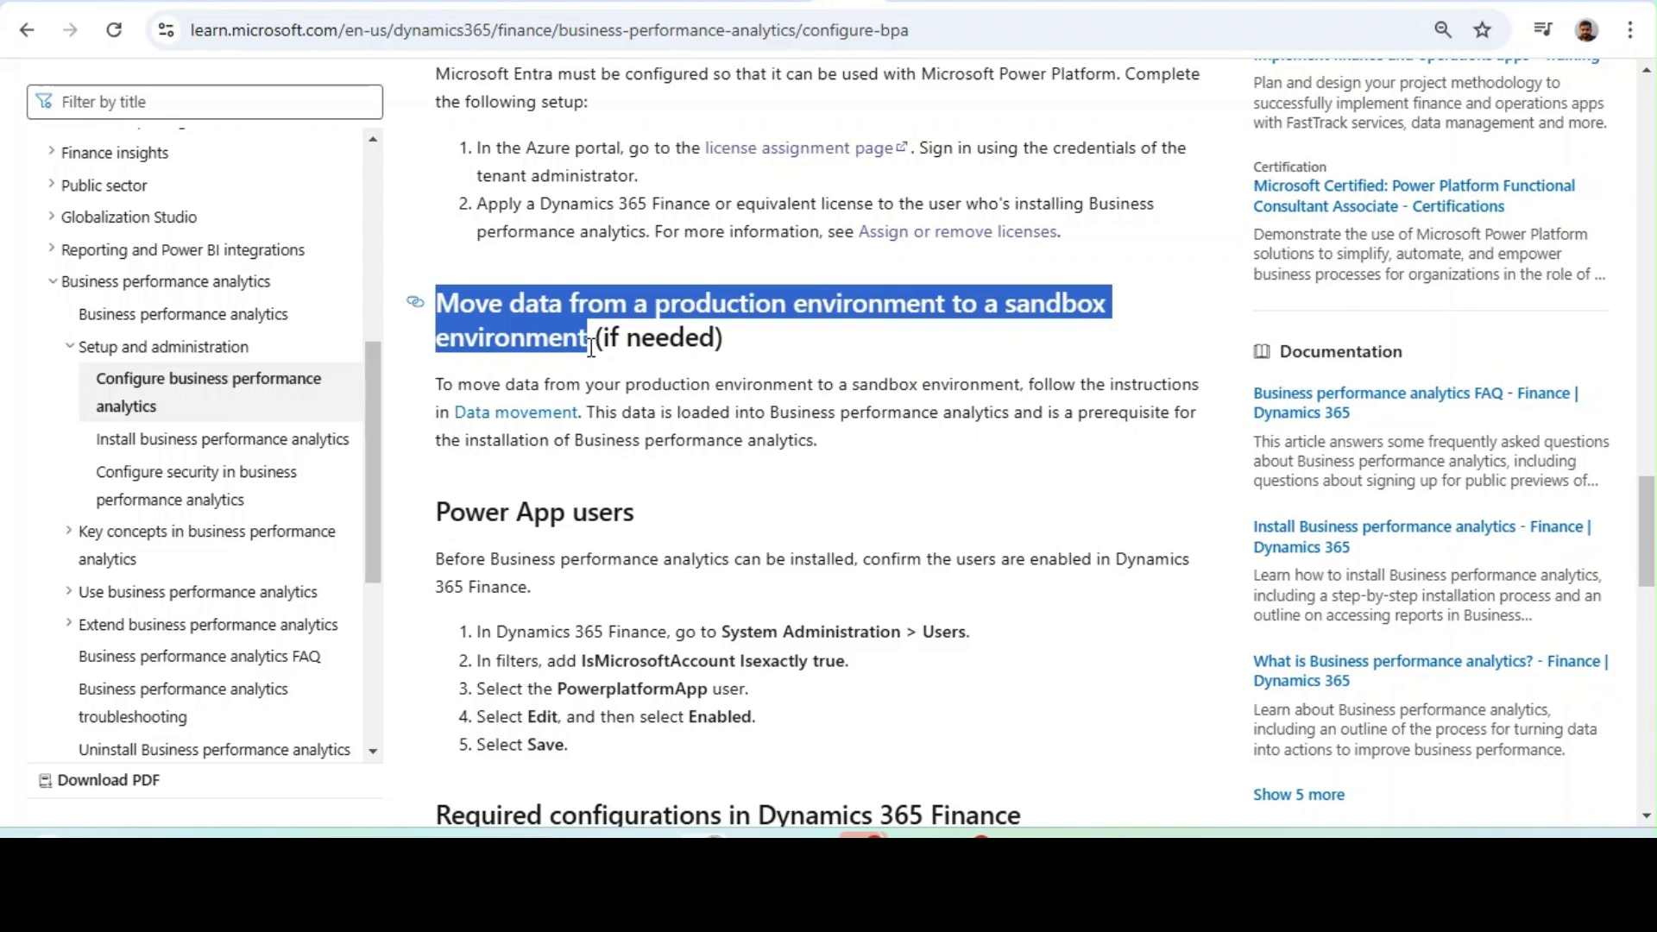
{"action": "scroll", "coordinate": [591, 345], "scroll_direction": "down", "scroll_amount": 8}
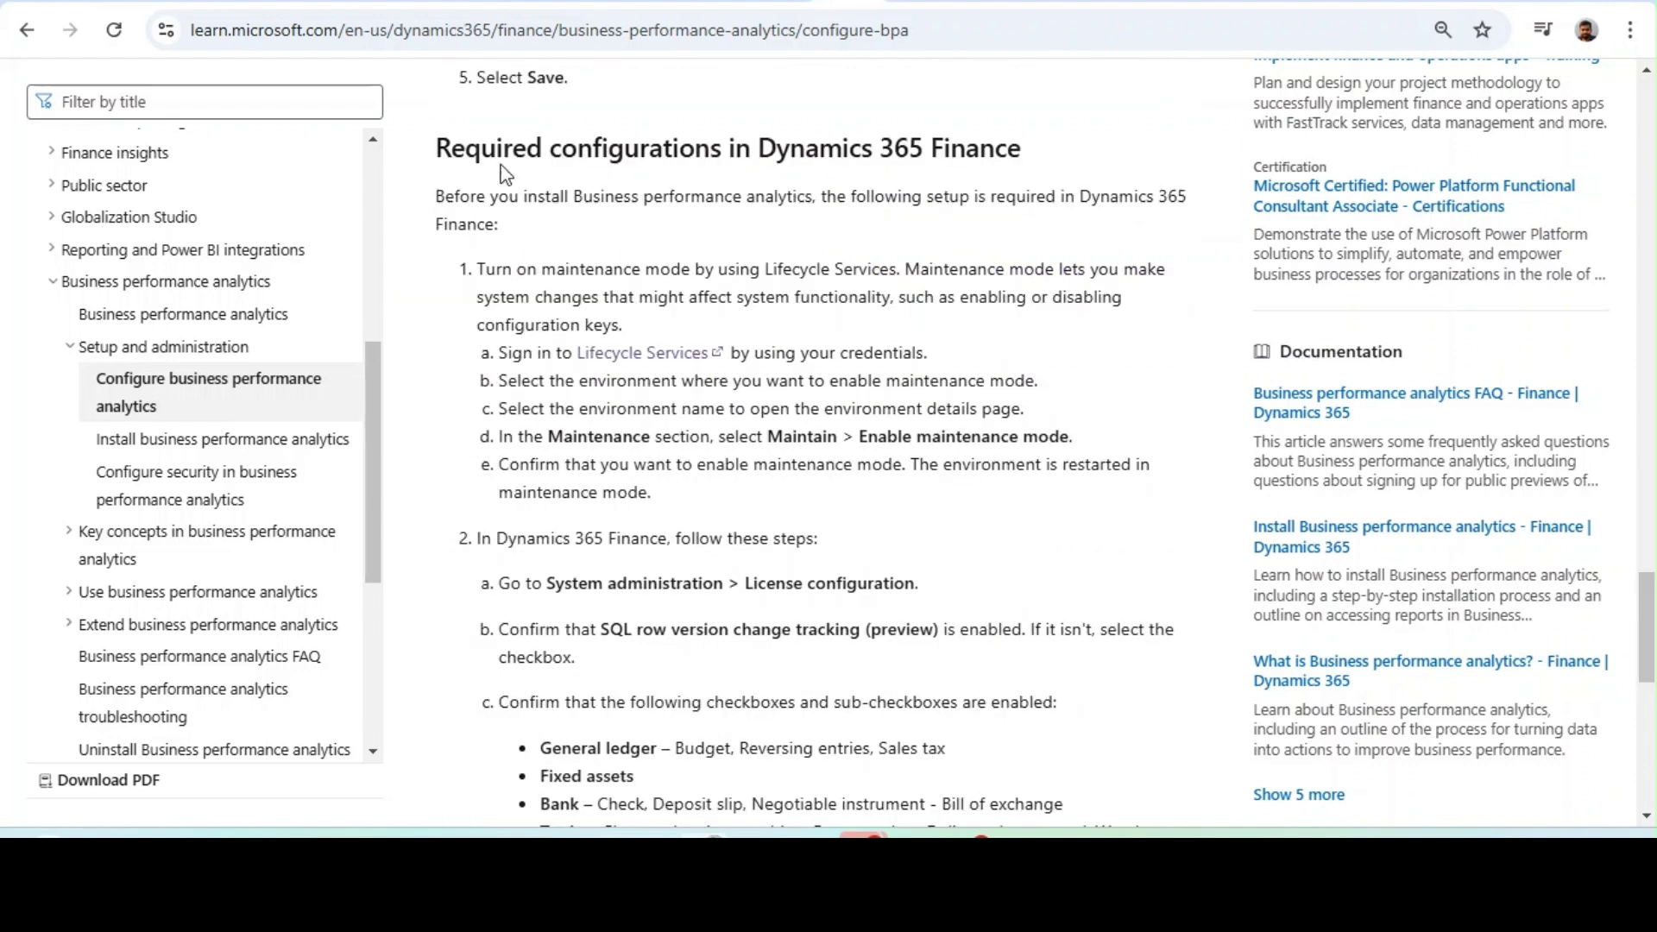
{"action": "left_click_drag", "start_coordinate": [487, 158], "coordinate": [1016, 136]}
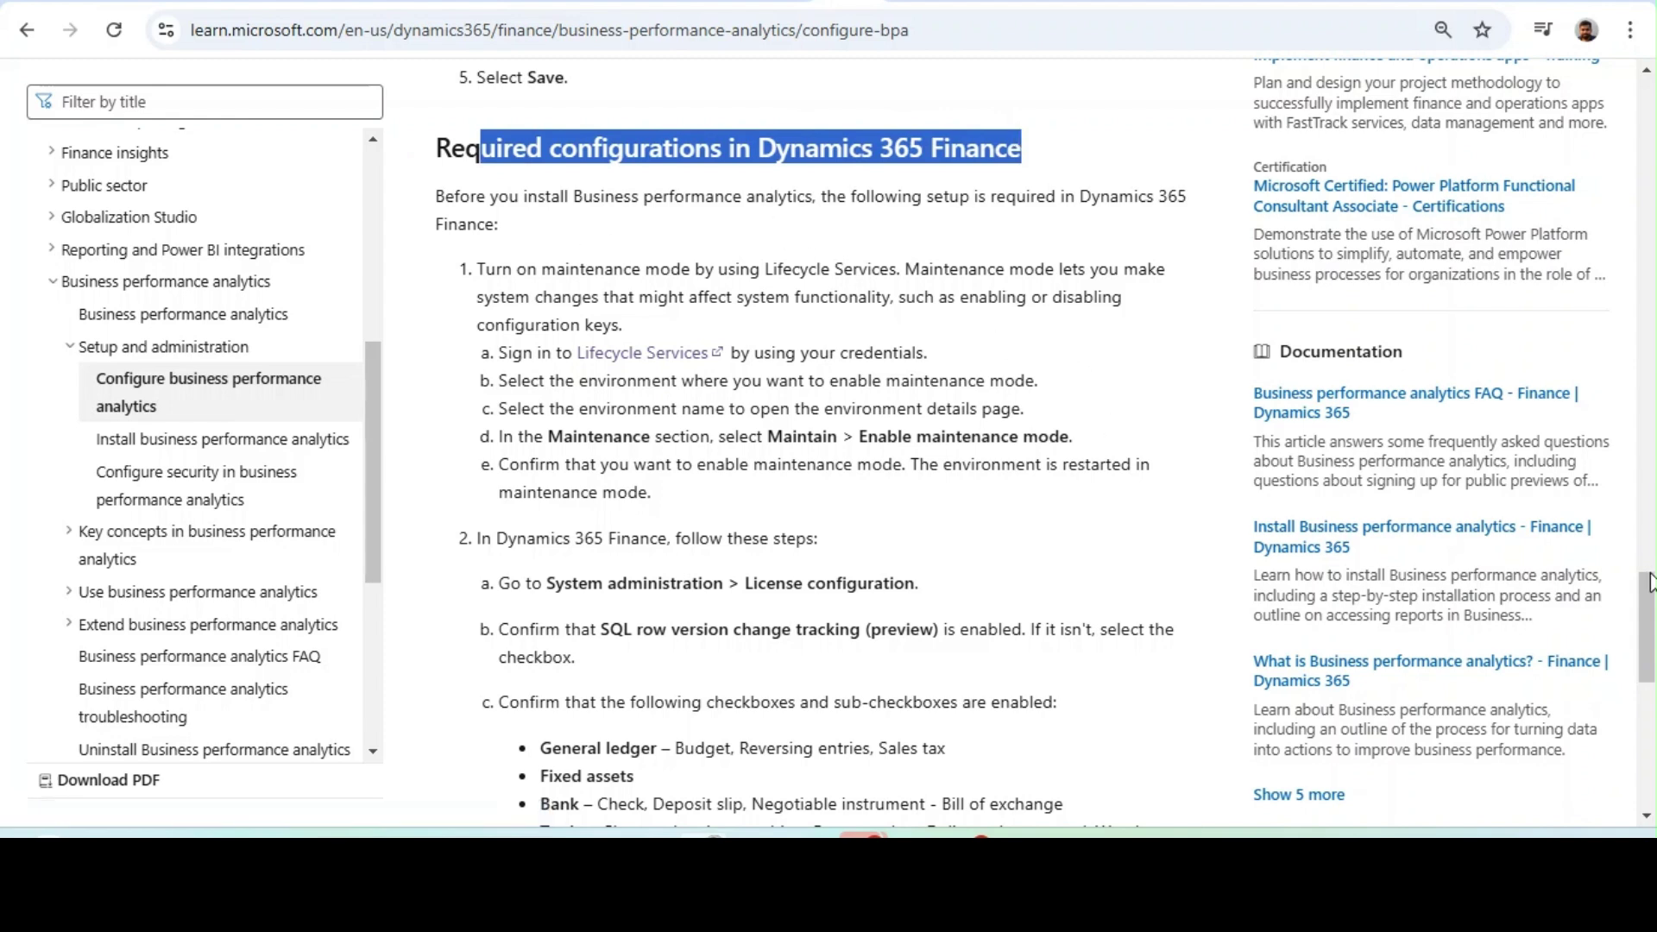
{"action": "left_click_drag", "start_coordinate": [1648, 583], "coordinate": [1648, 637]}
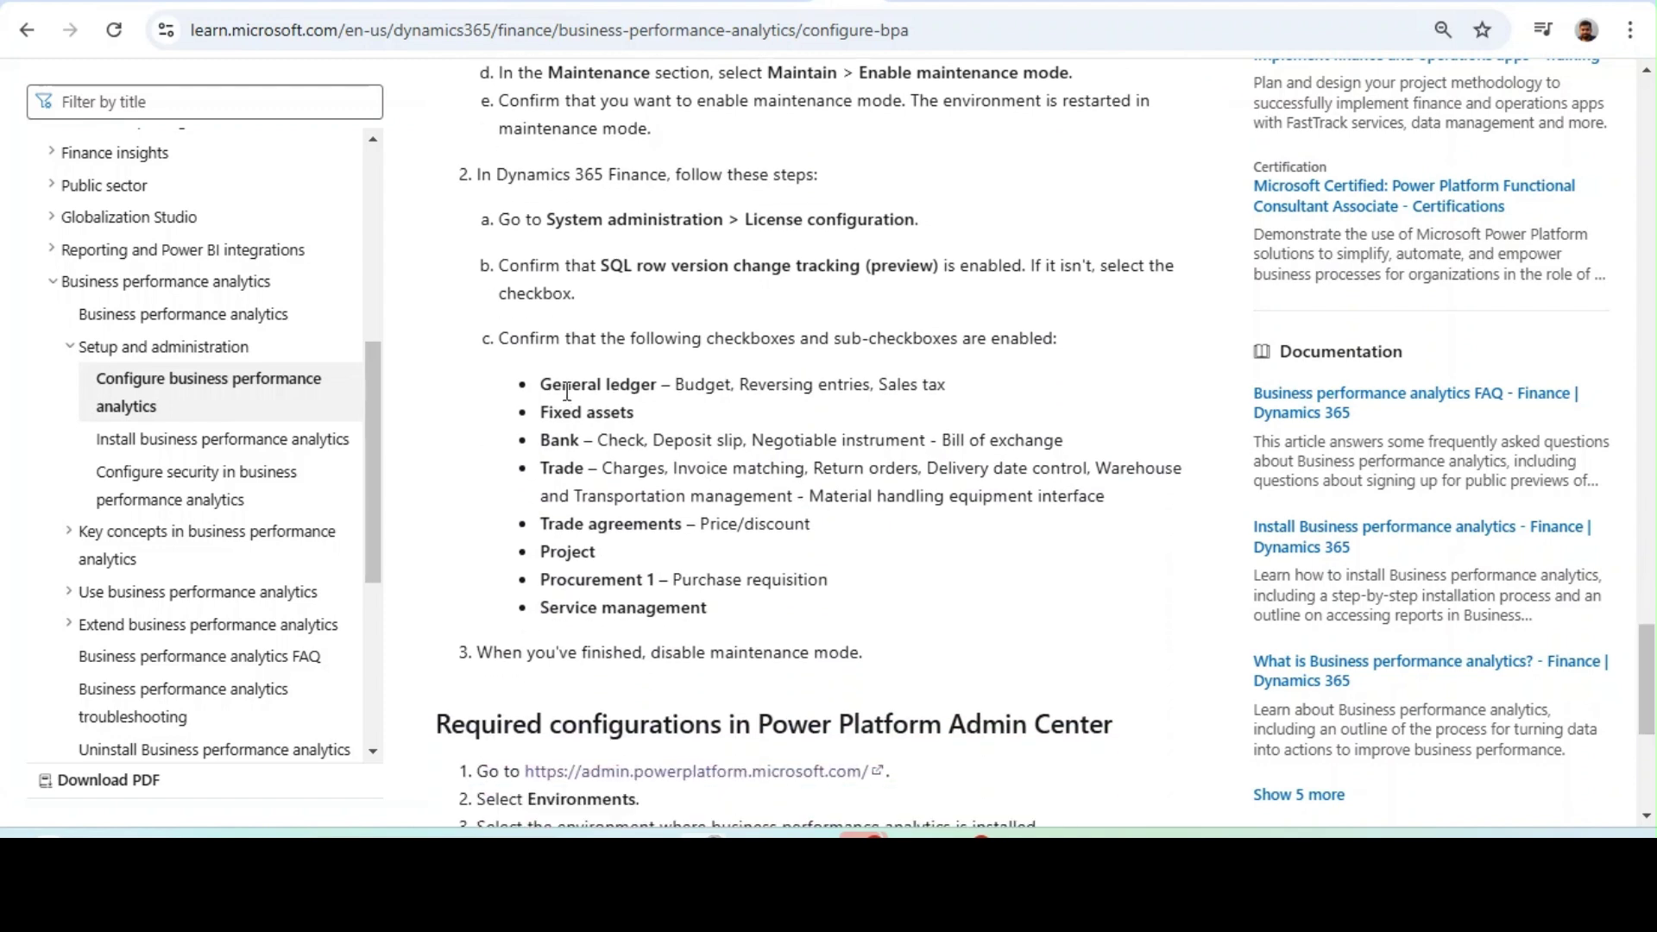
{"action": "left_click_drag", "start_coordinate": [541, 384], "coordinate": [713, 619]}
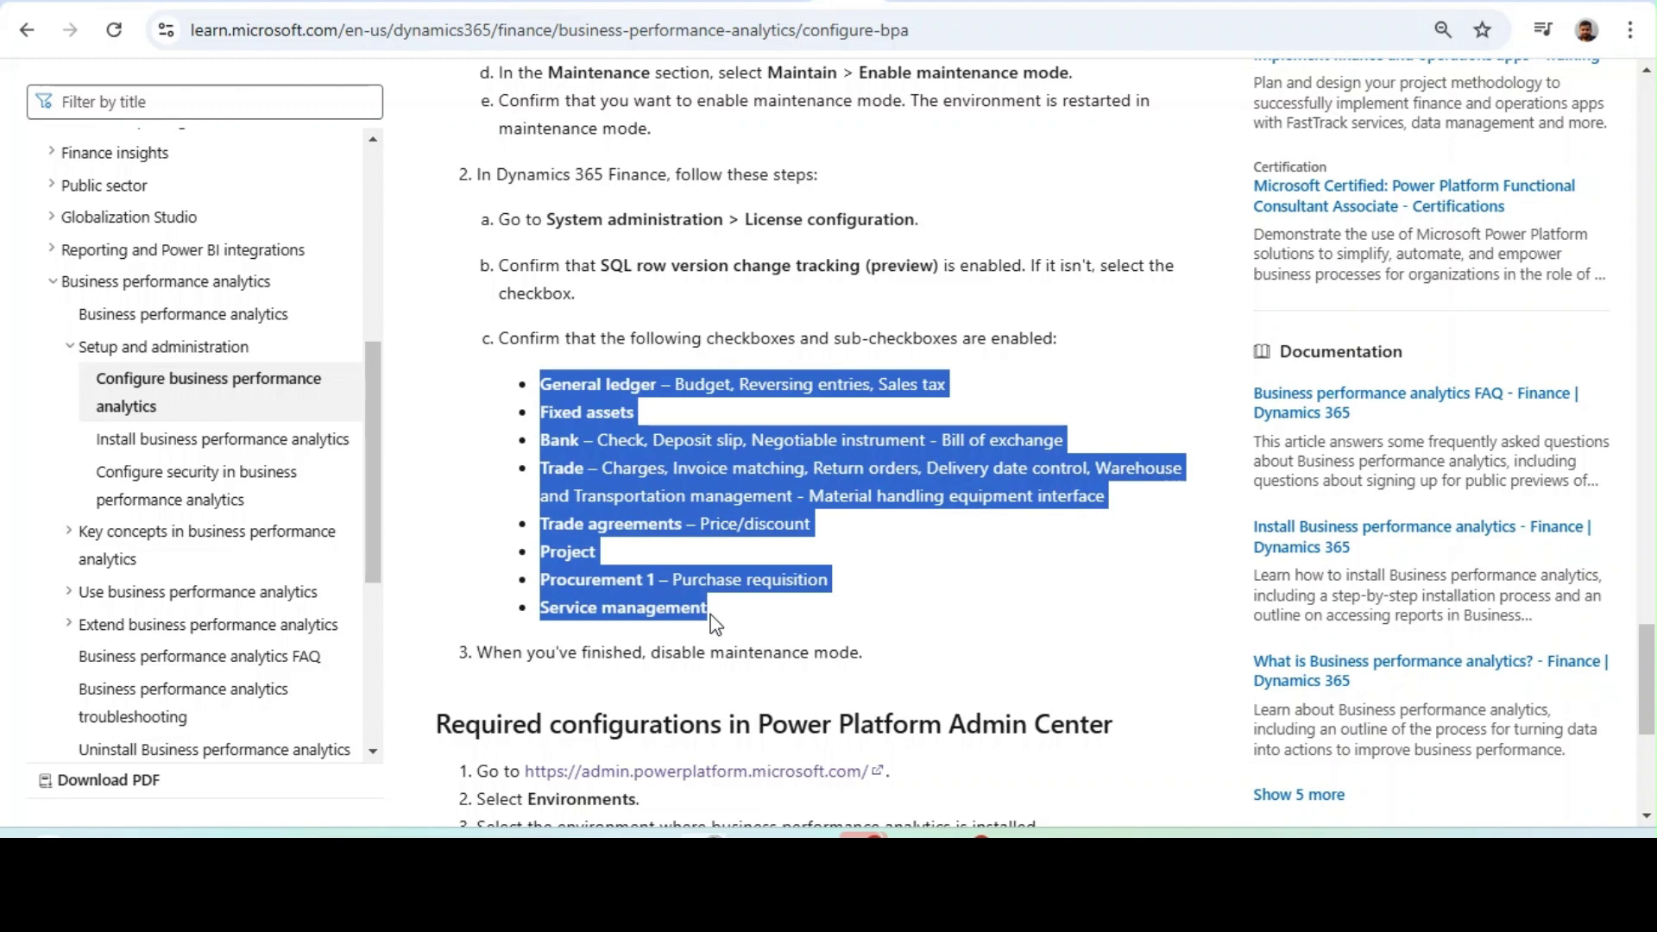
- Switch to Finance and Operations, open License configuration under System administration to view the configuration keys, and return to the Learn article
{"action": "left_click", "coordinate": [784, 814]}
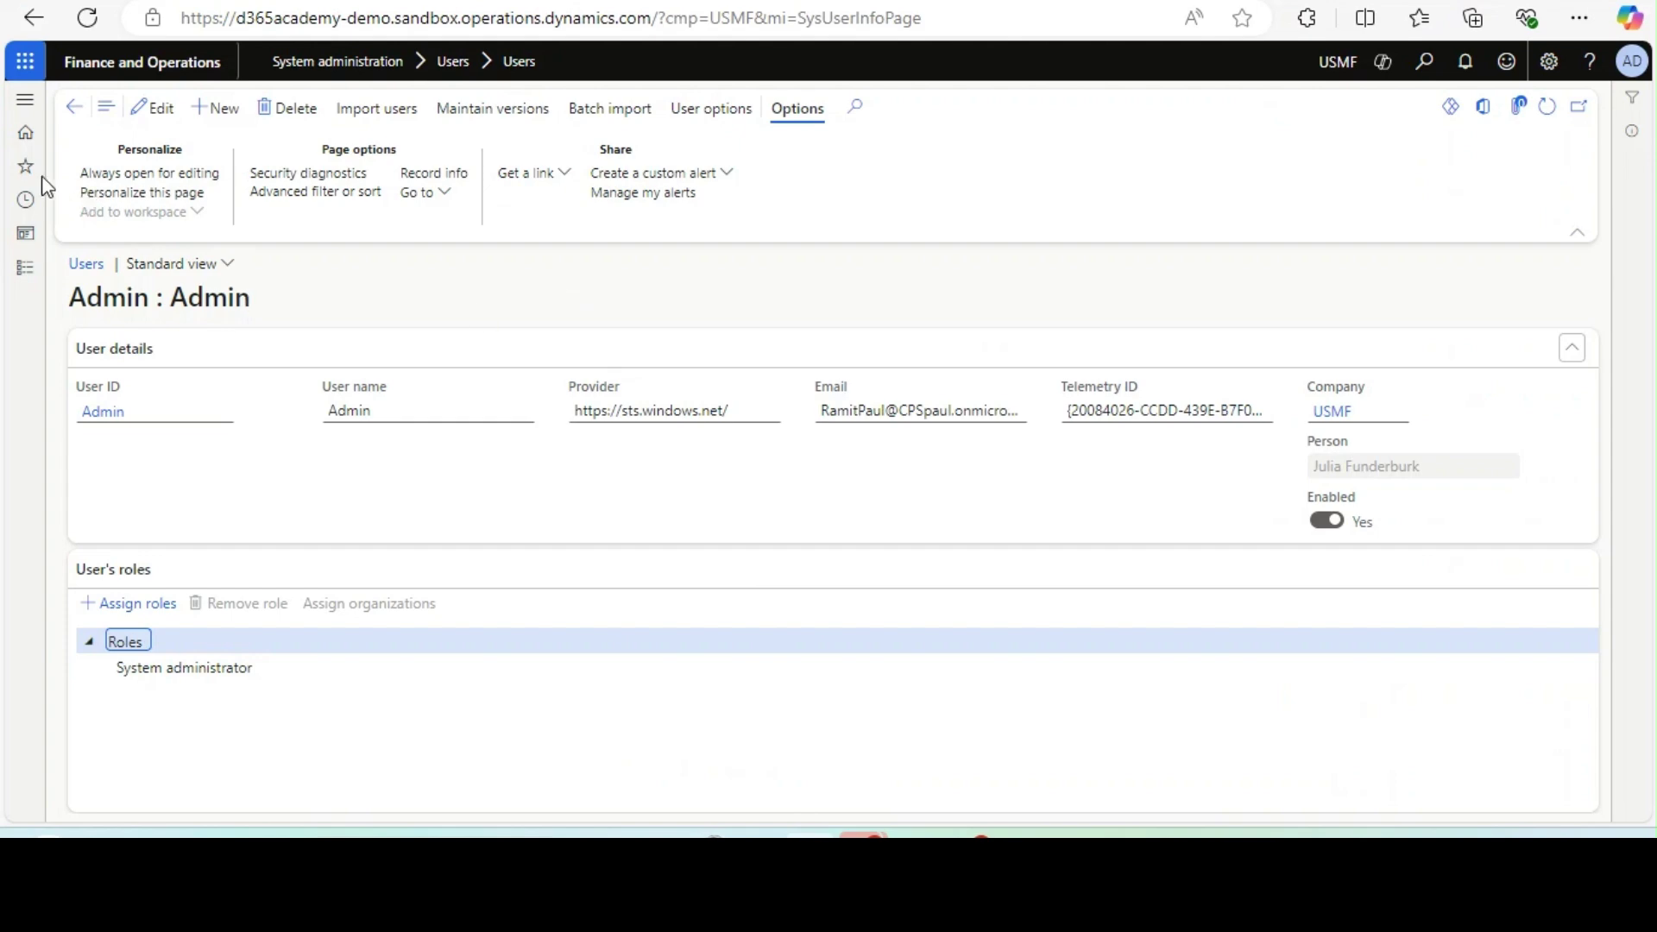
{"action": "left_click", "coordinate": [69, 114]}
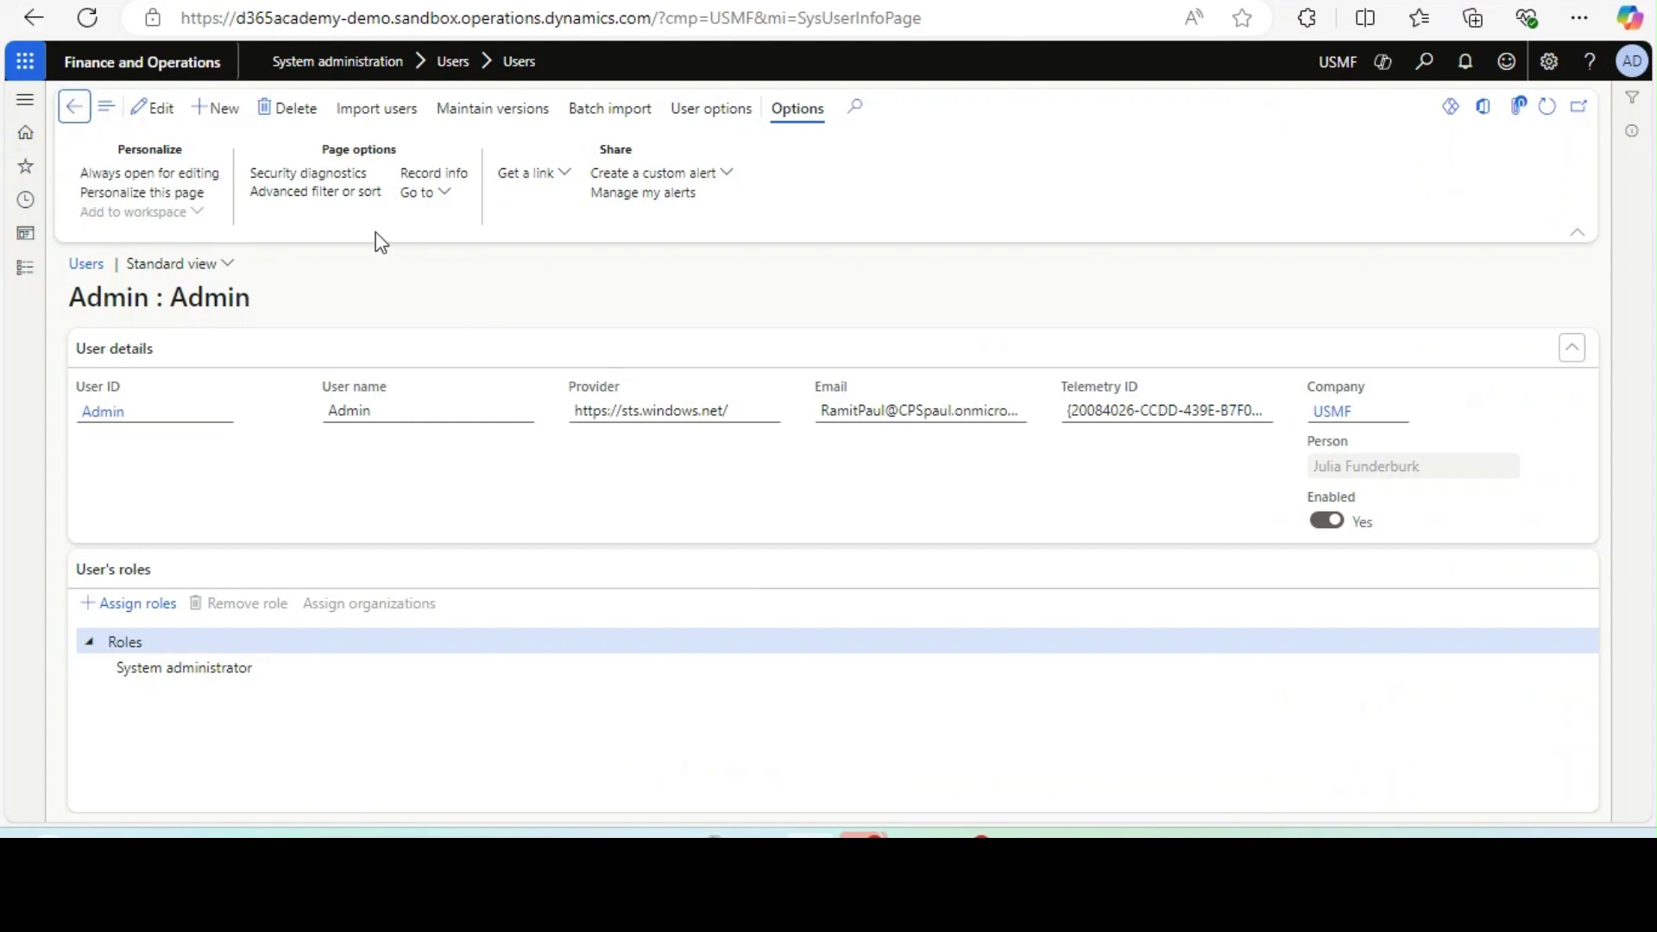
{"action": "left_click", "coordinate": [37, 278]}
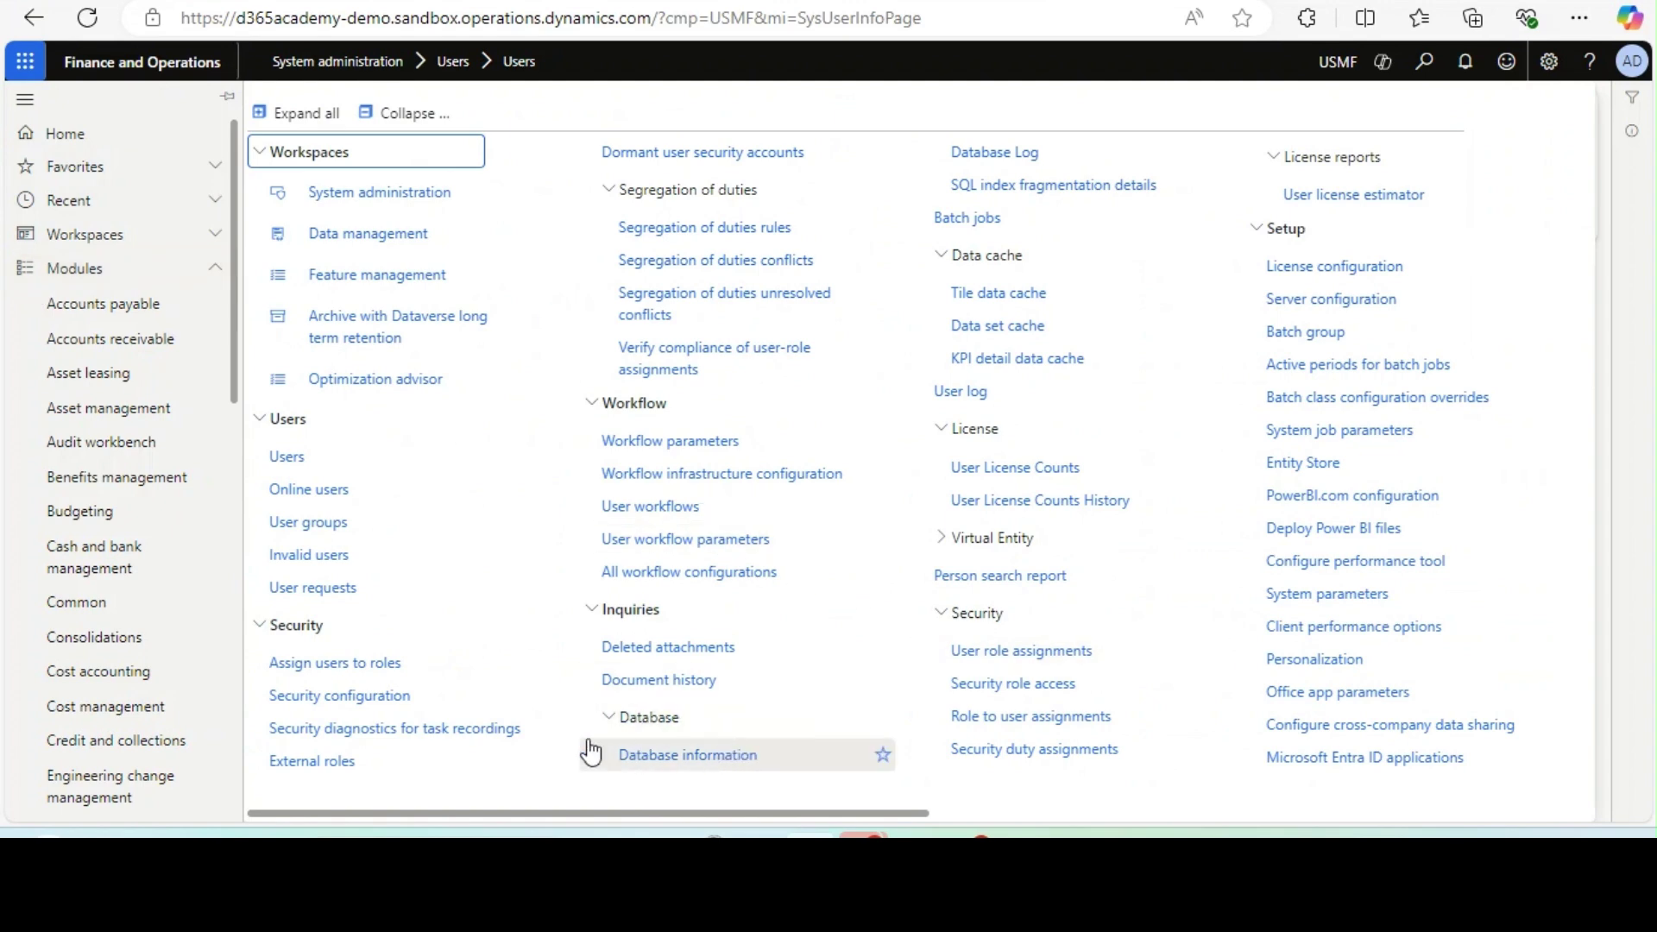
{"action": "left_click", "coordinate": [1326, 273]}
{"action": "key", "text": "Escape"}
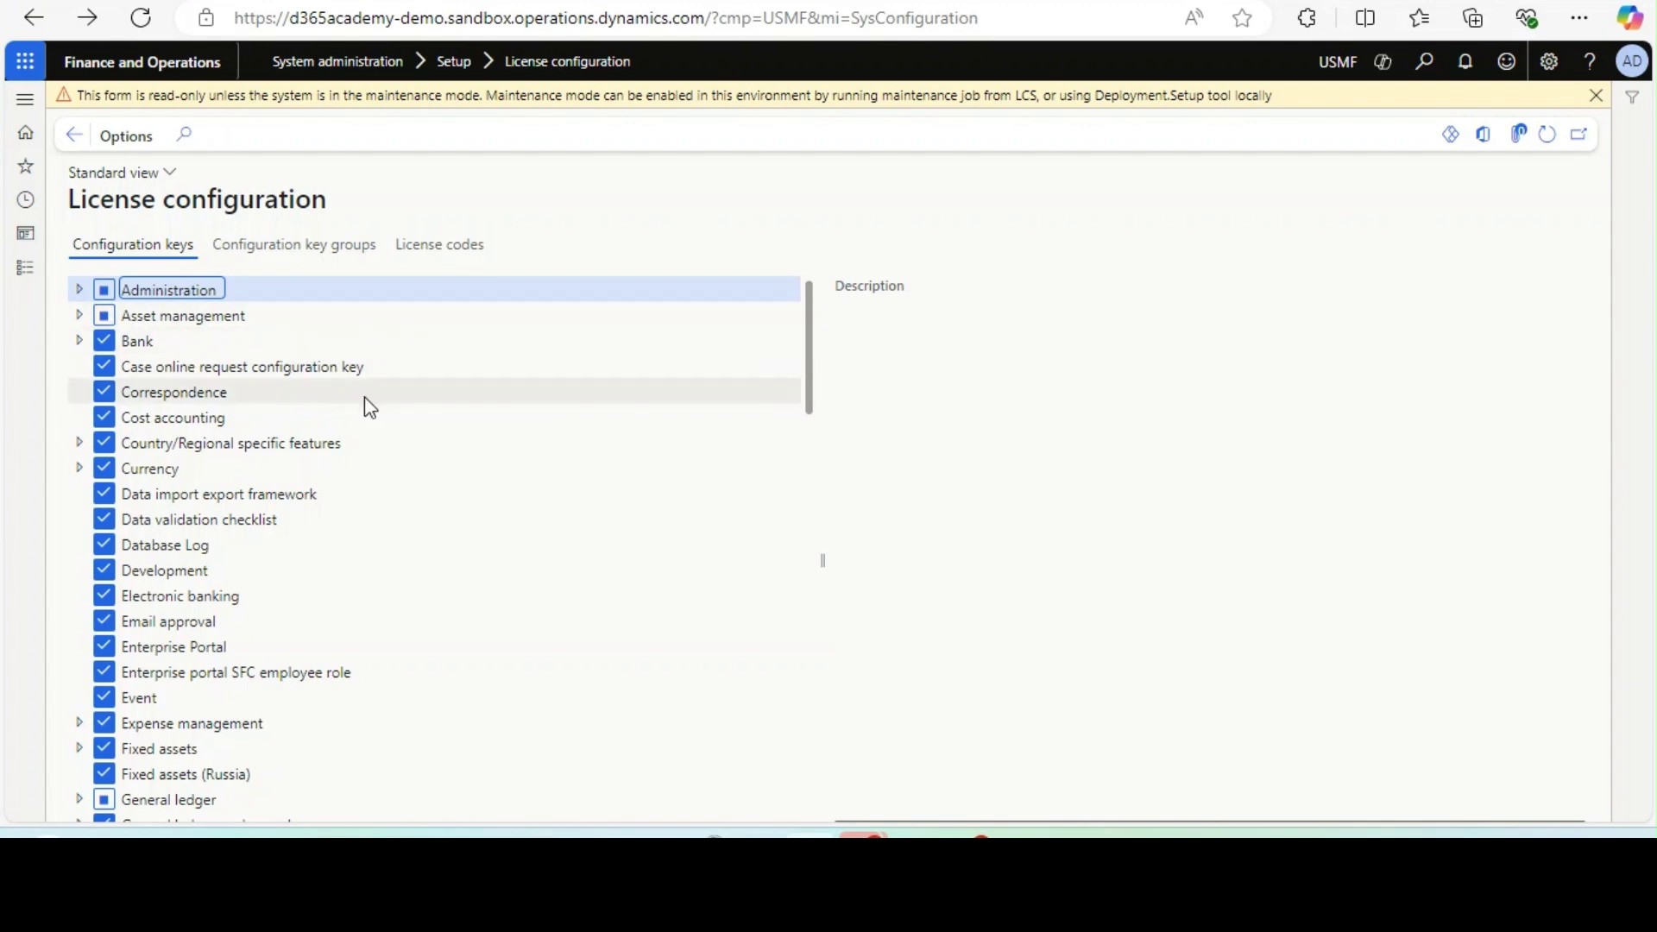
{"action": "key", "text": "alt+Tab"}
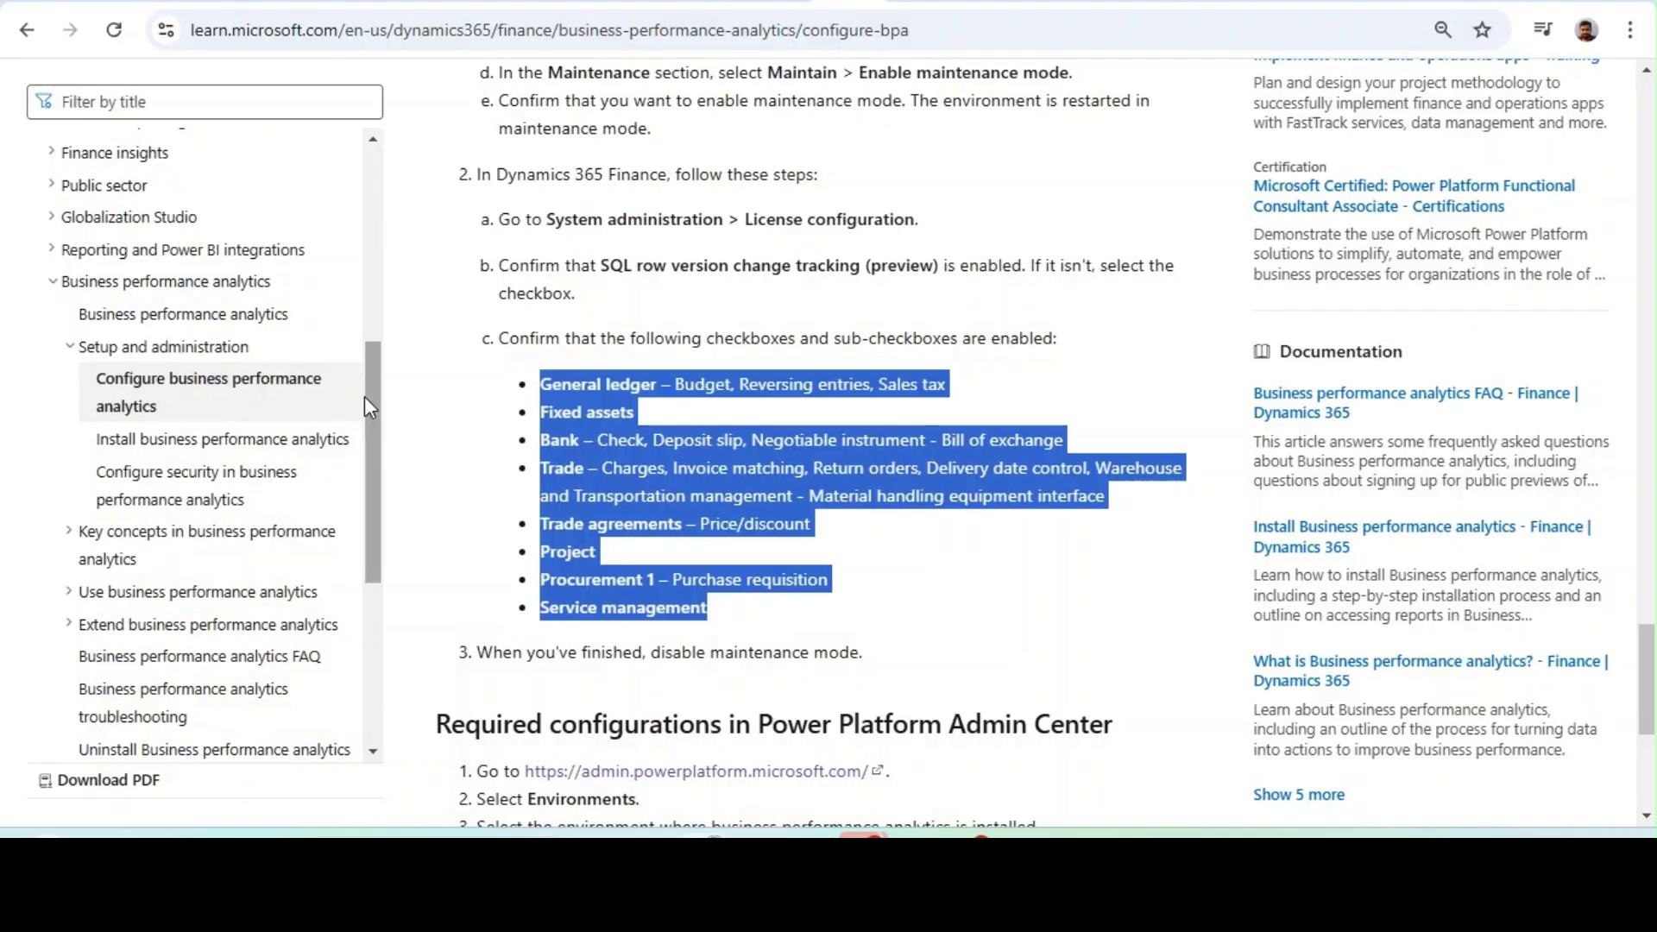
- Switch to Finance and Operations and look through the configuration keys on License configuration for those required by the Learn article
{"action": "left_click", "coordinate": [555, 387]}
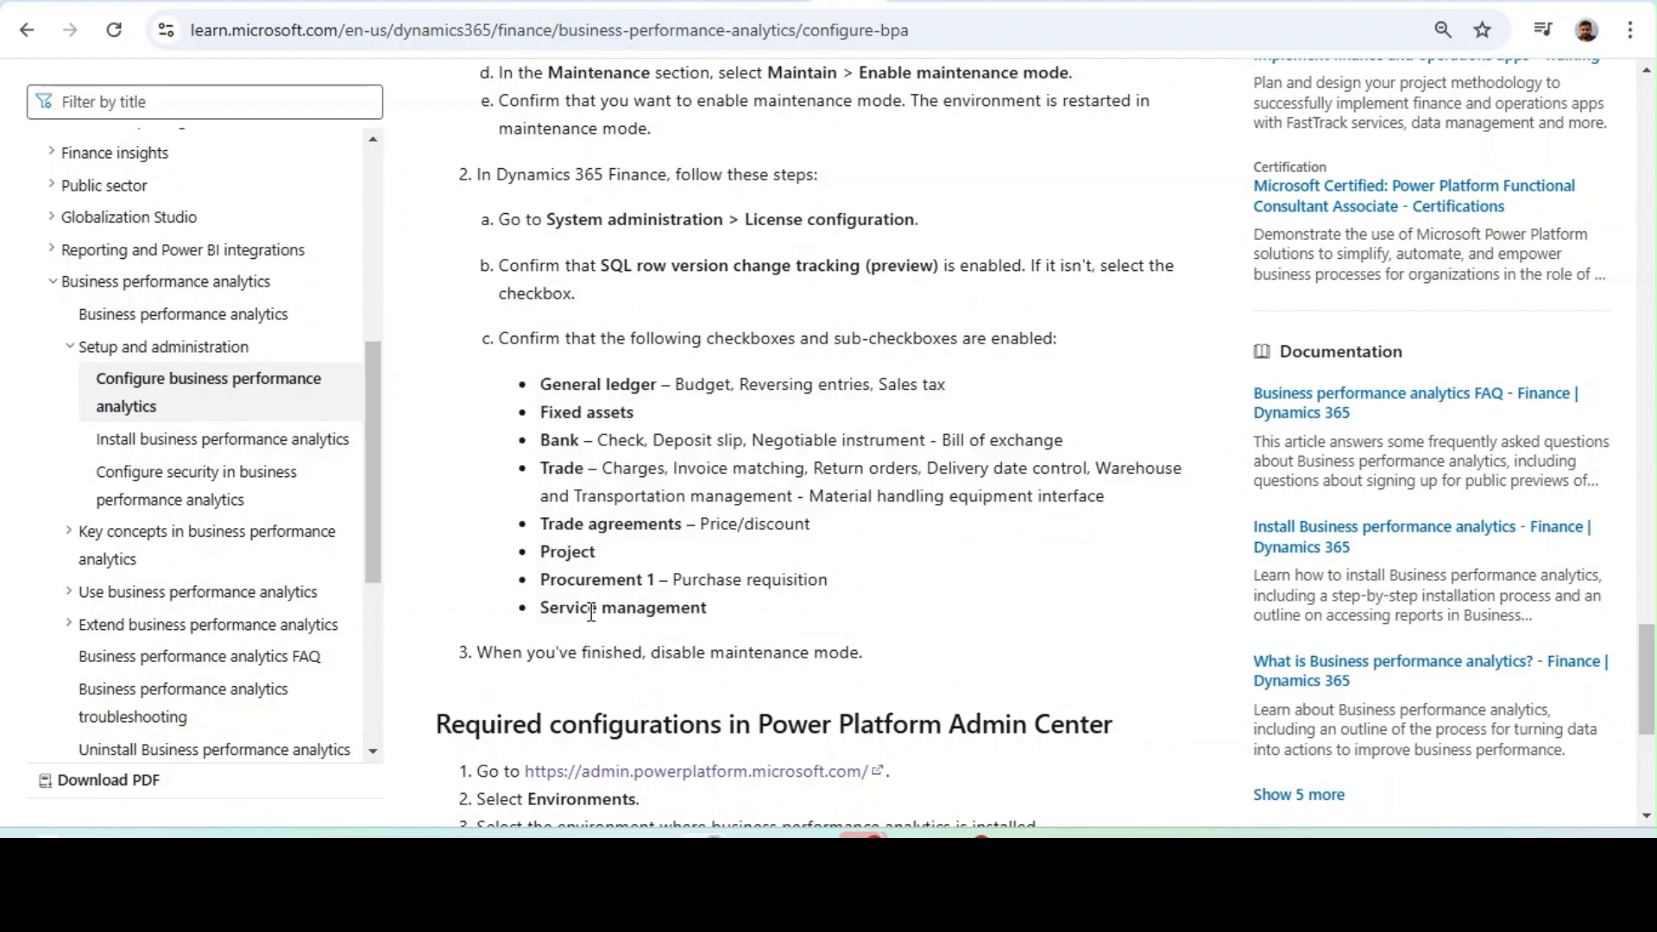
{"action": "key", "text": "alt+Tab"}
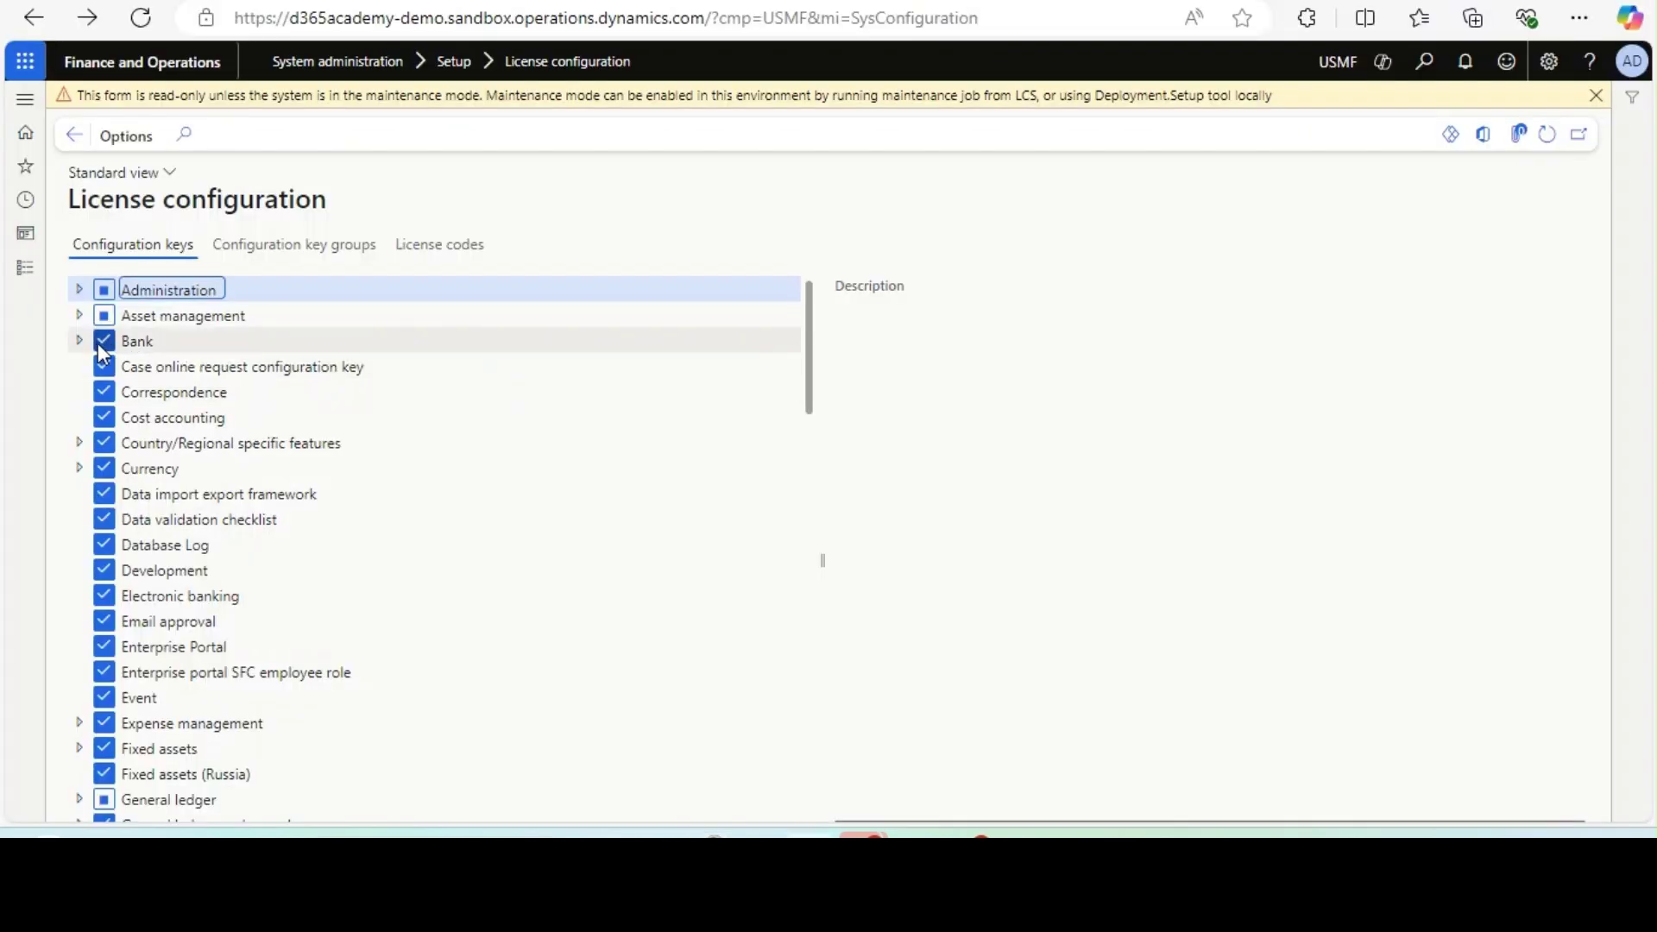
{"action": "left_click_drag", "start_coordinate": [809, 338], "coordinate": [801, 412]}
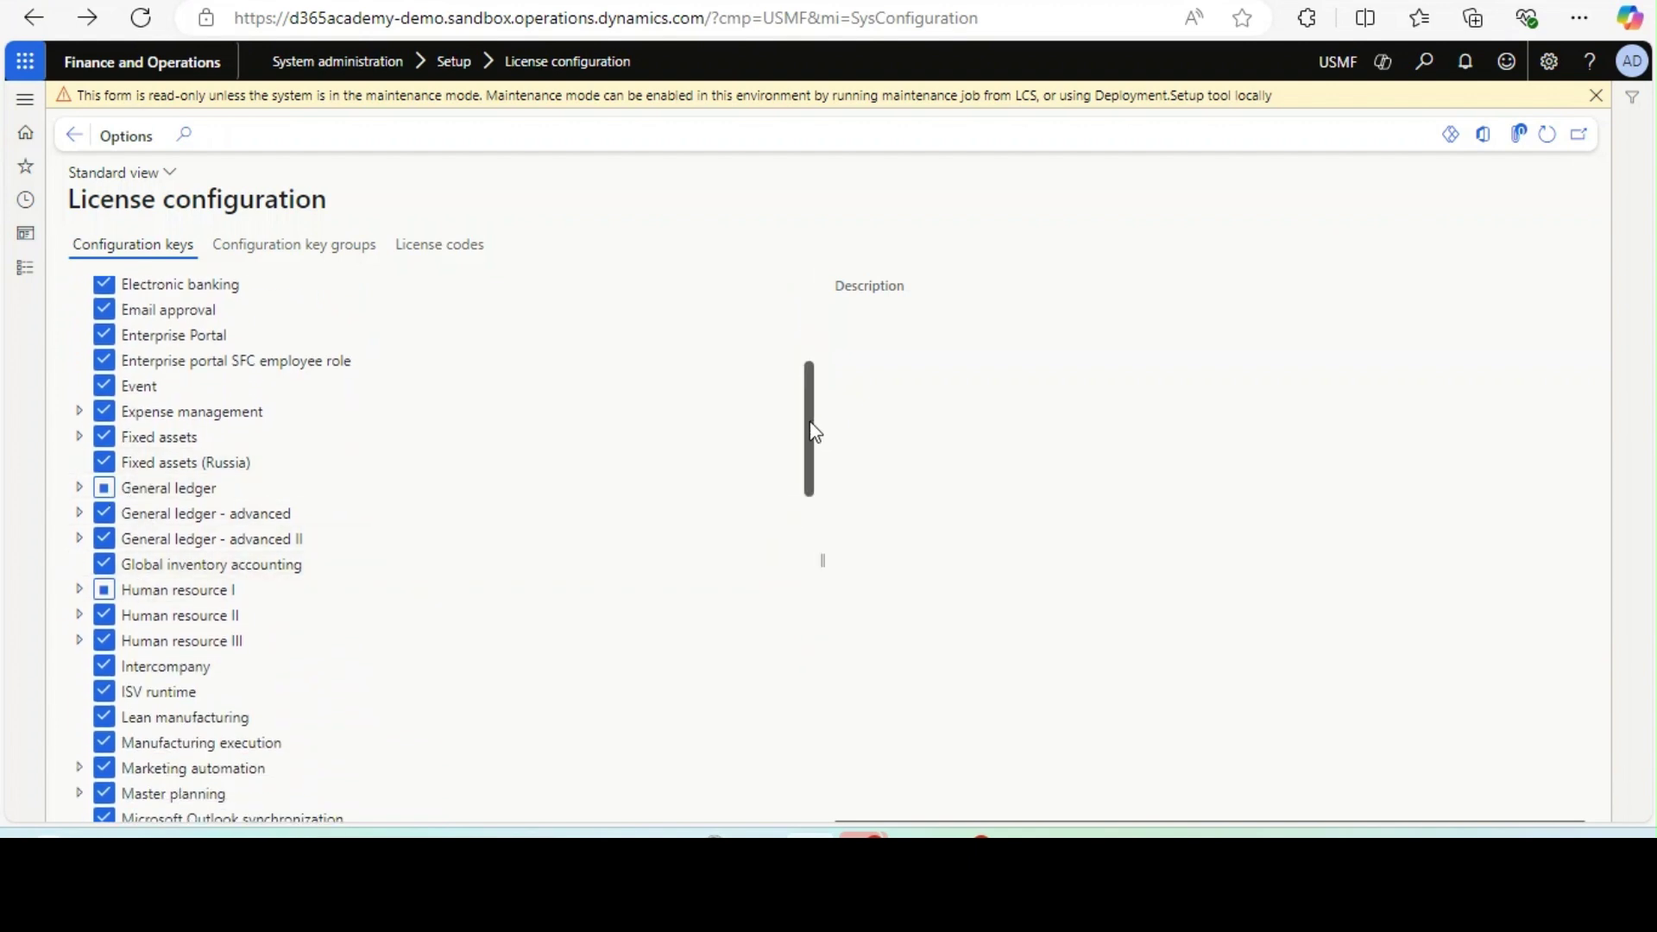
{"action": "left_click_drag", "start_coordinate": [814, 431], "coordinate": [800, 566]}
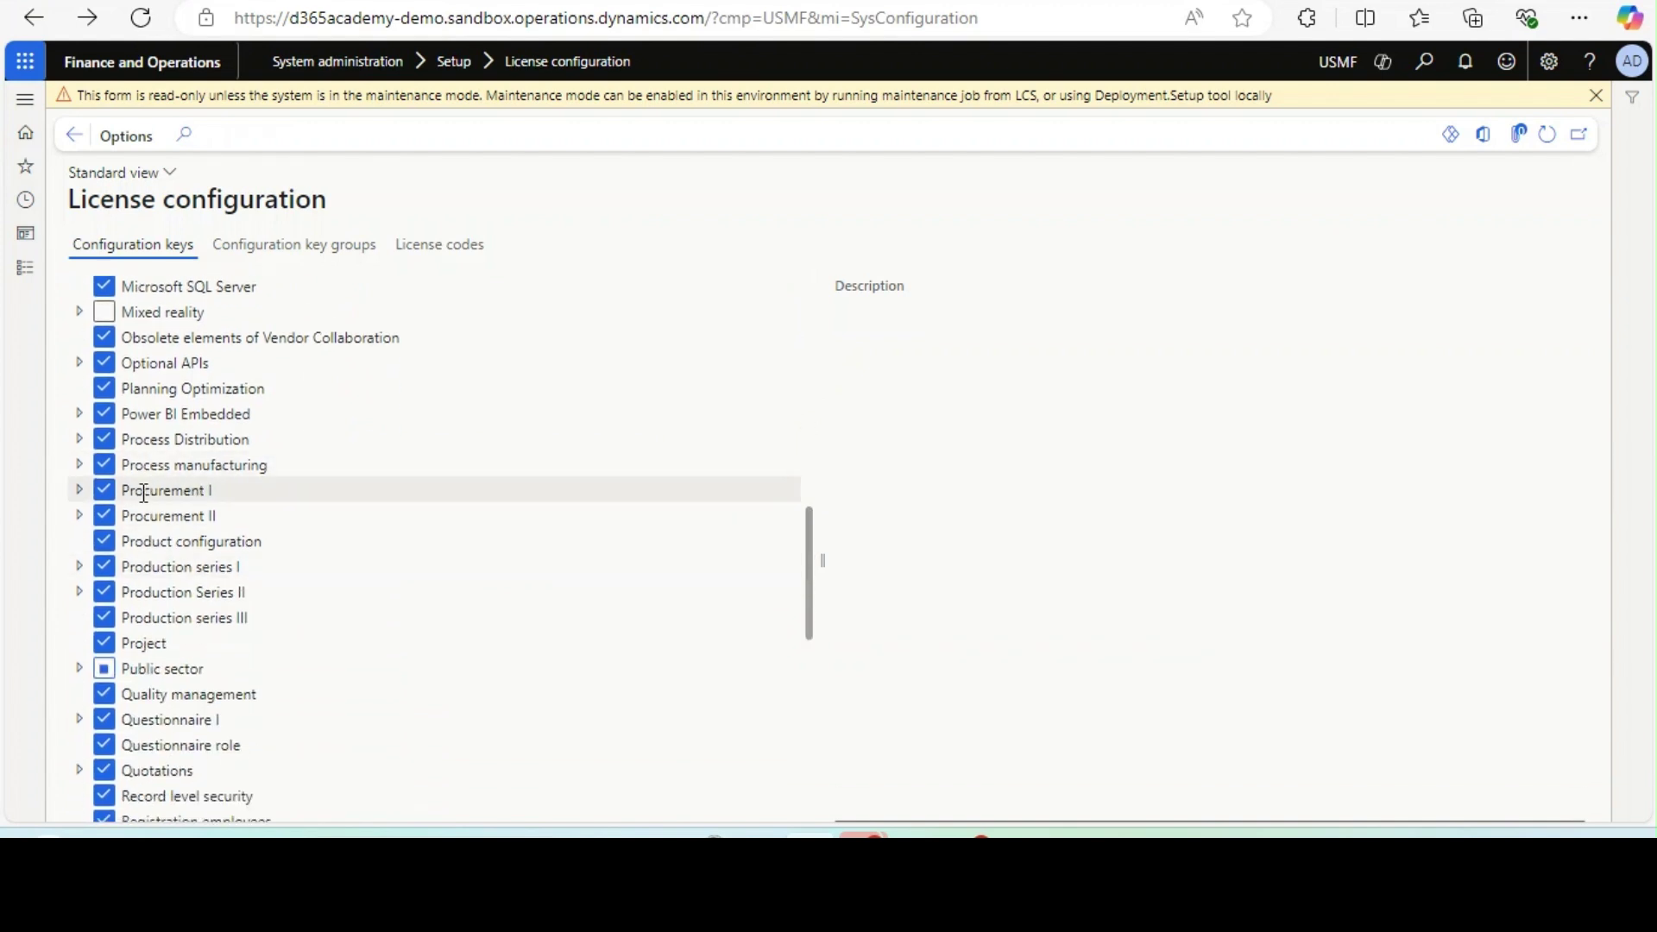
- Recheck the required checkboxes in the Learn article, then search the License configuration keys in Finance and Operations for "fixed"
{"action": "key", "text": "alt+Tab"}
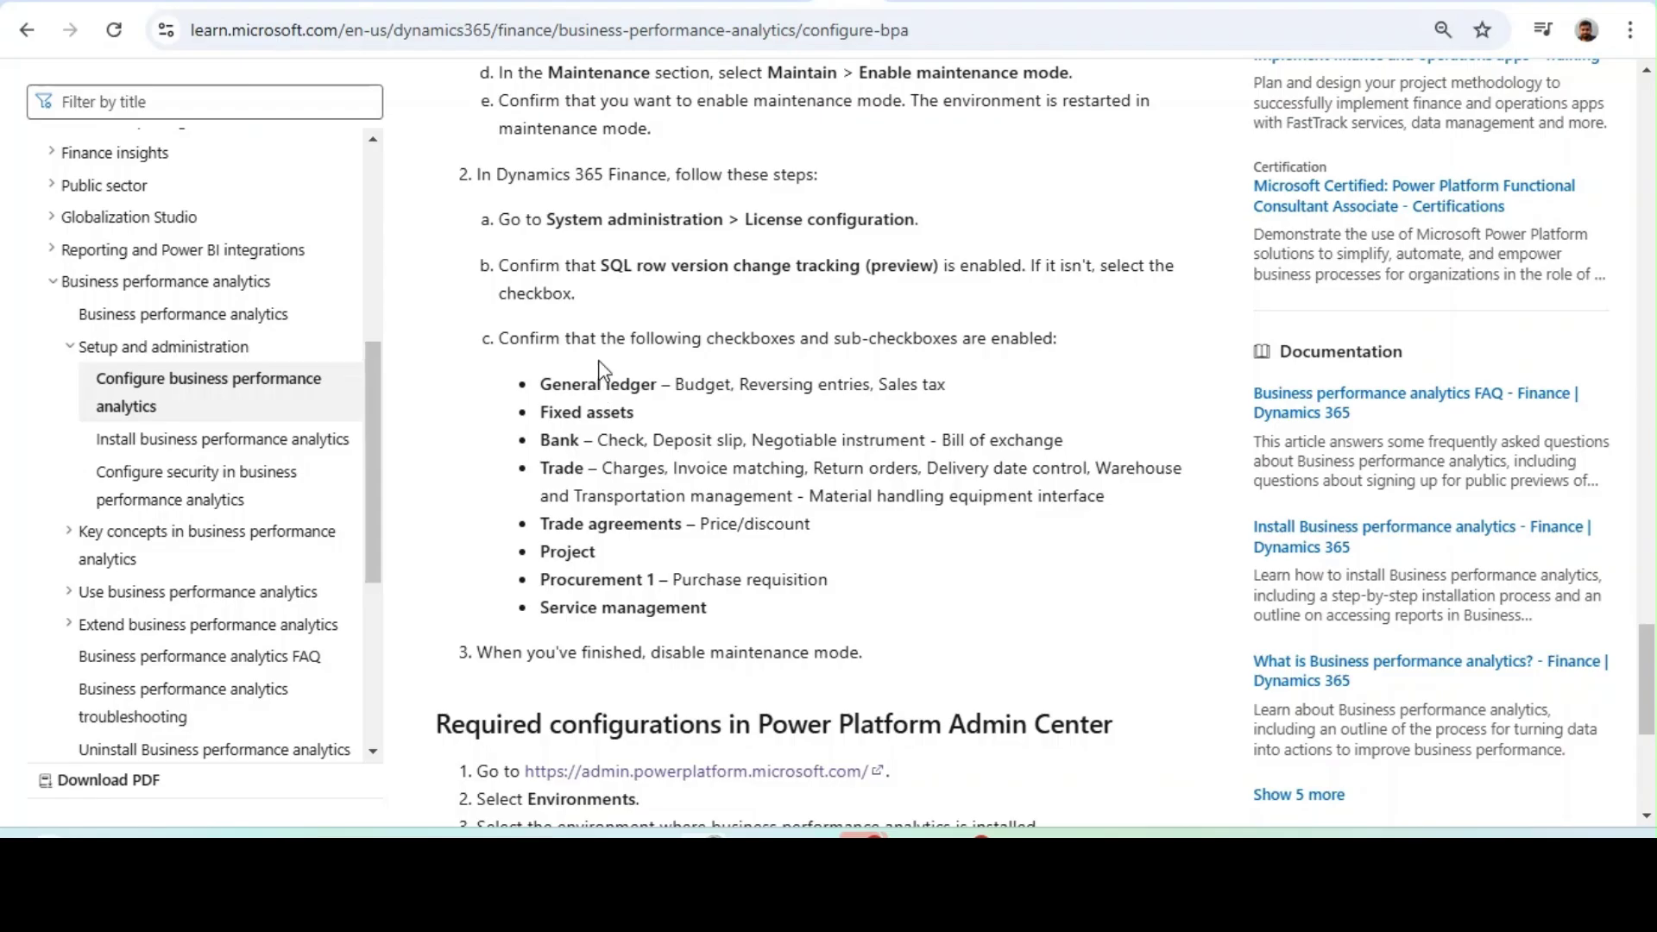
{"action": "left_click_drag", "start_coordinate": [547, 384], "coordinate": [725, 613]}
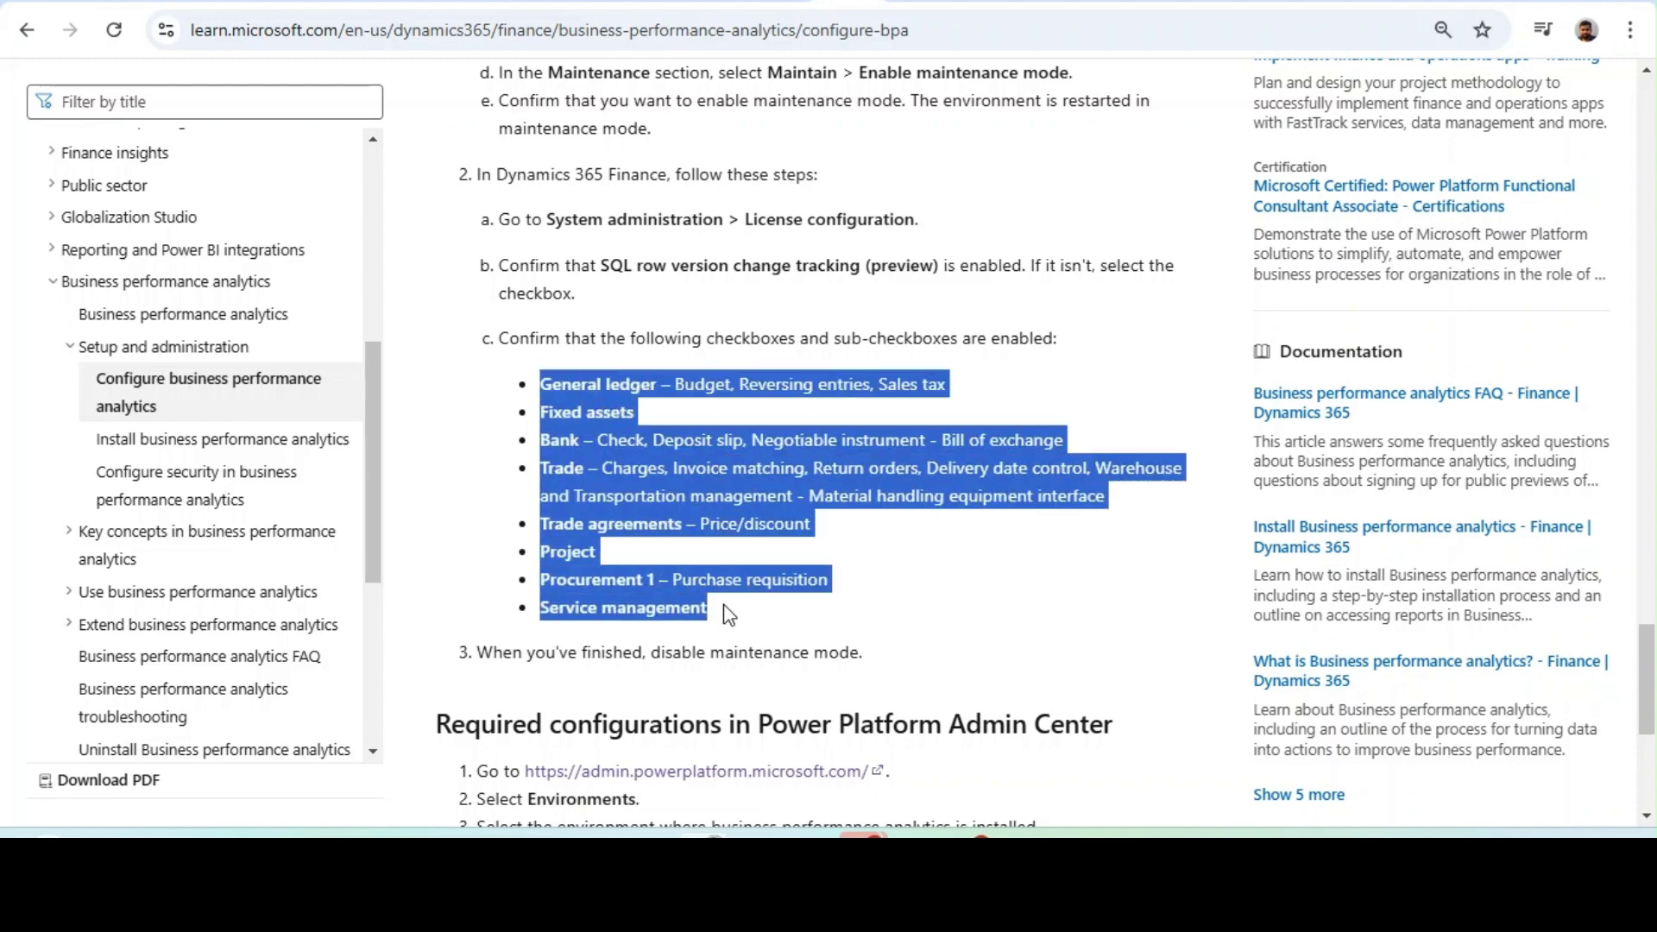
{"action": "left_click", "coordinate": [712, 548]}
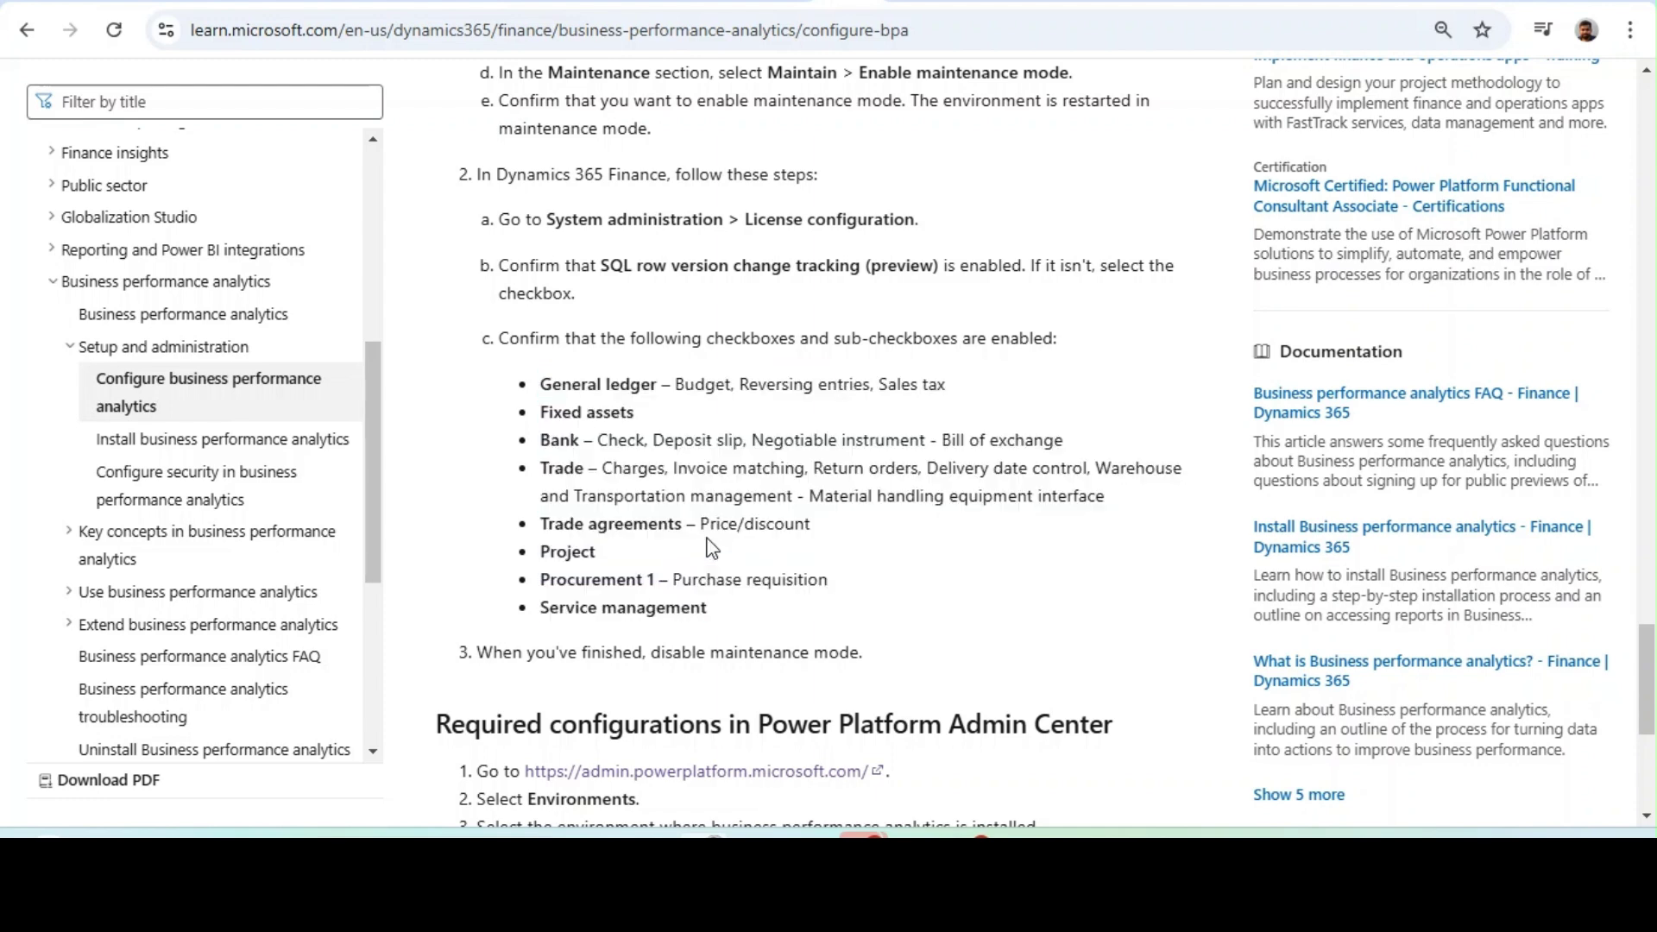
{"action": "key", "text": "alt+Tab"}
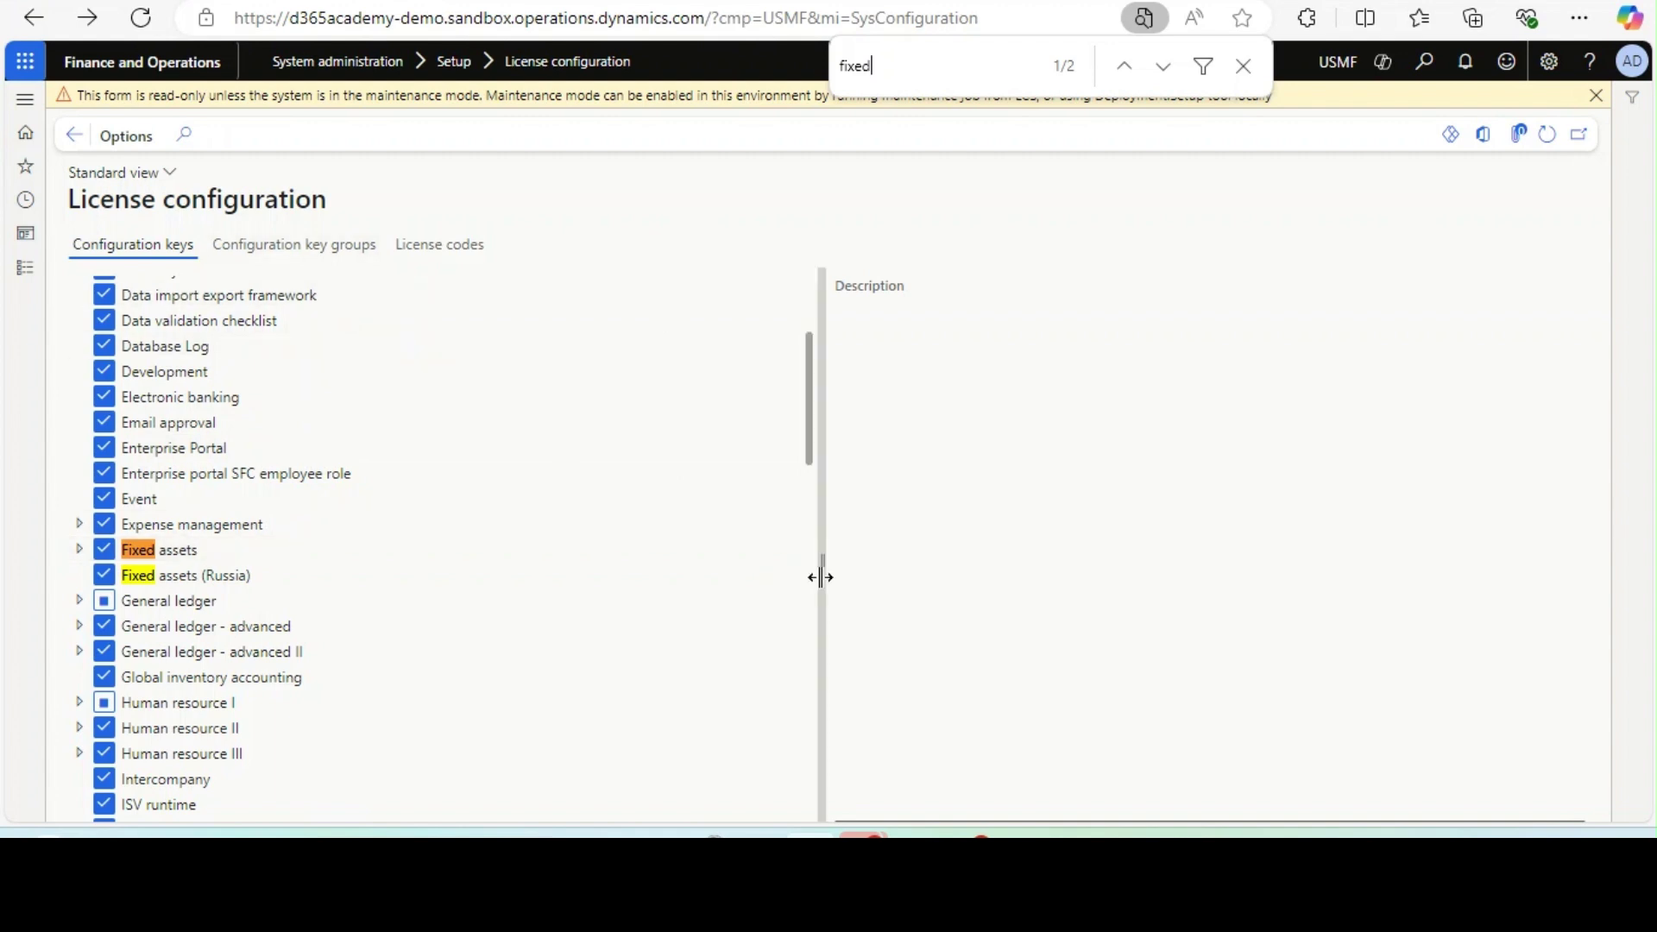
{"action": "left_click", "coordinate": [1243, 67]}
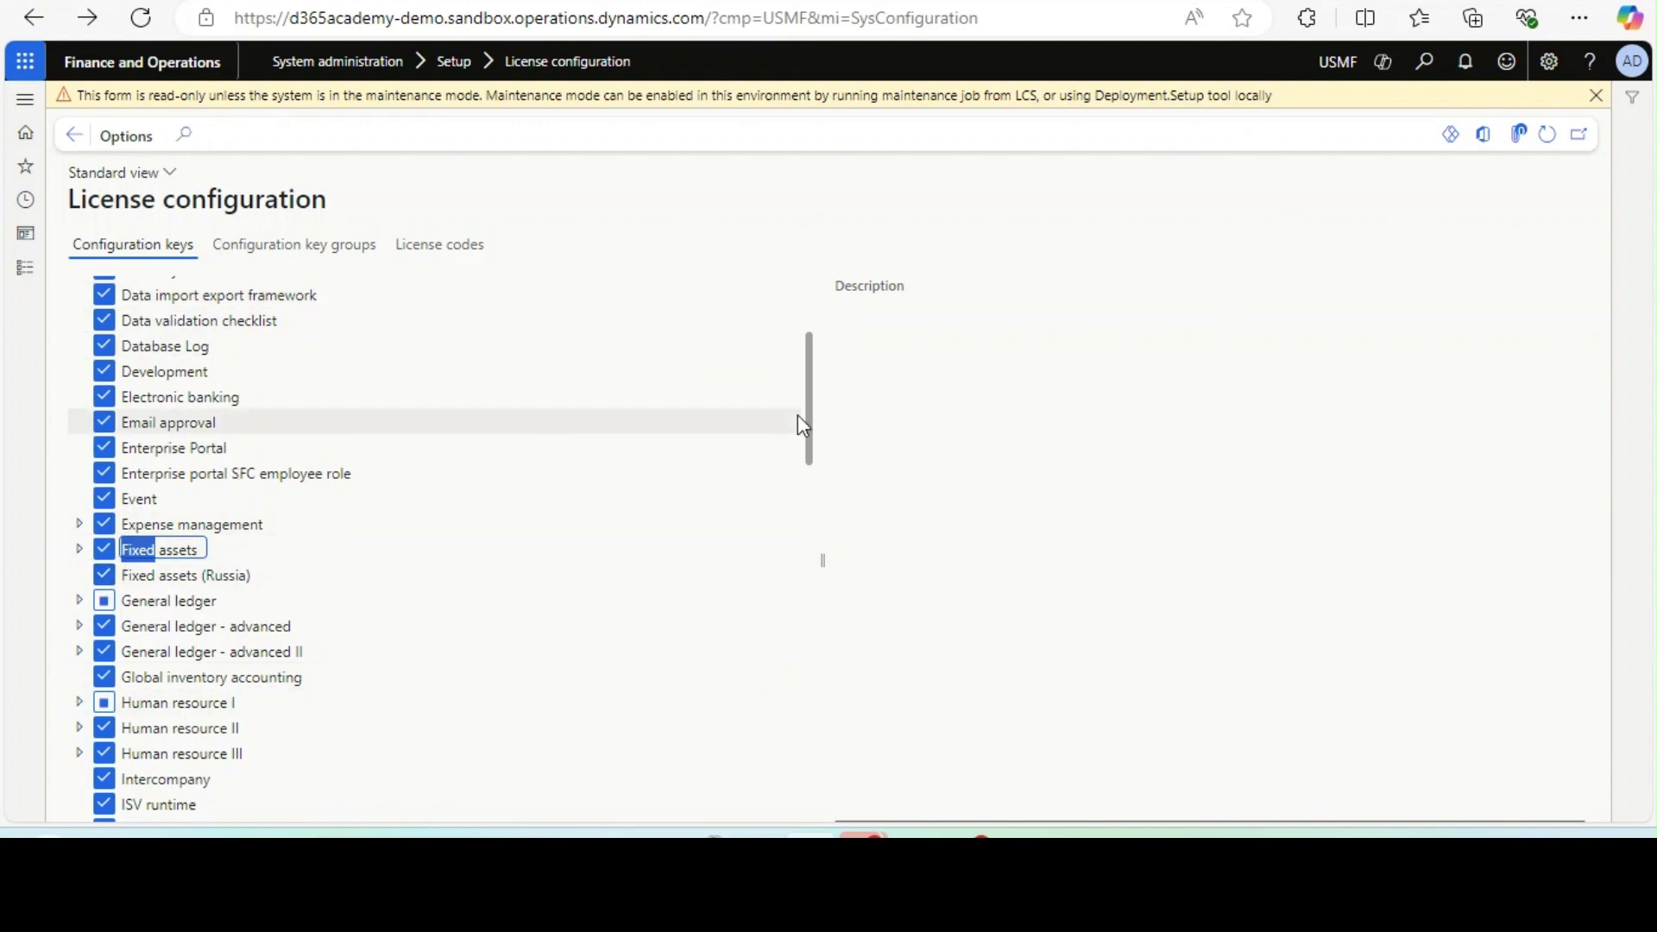
- Switch to the d365academy-demo environment details in Lifecycle Services and view the available maintenance actions, including Enable maintenance mode
{"action": "key", "text": "alt+Tab"}
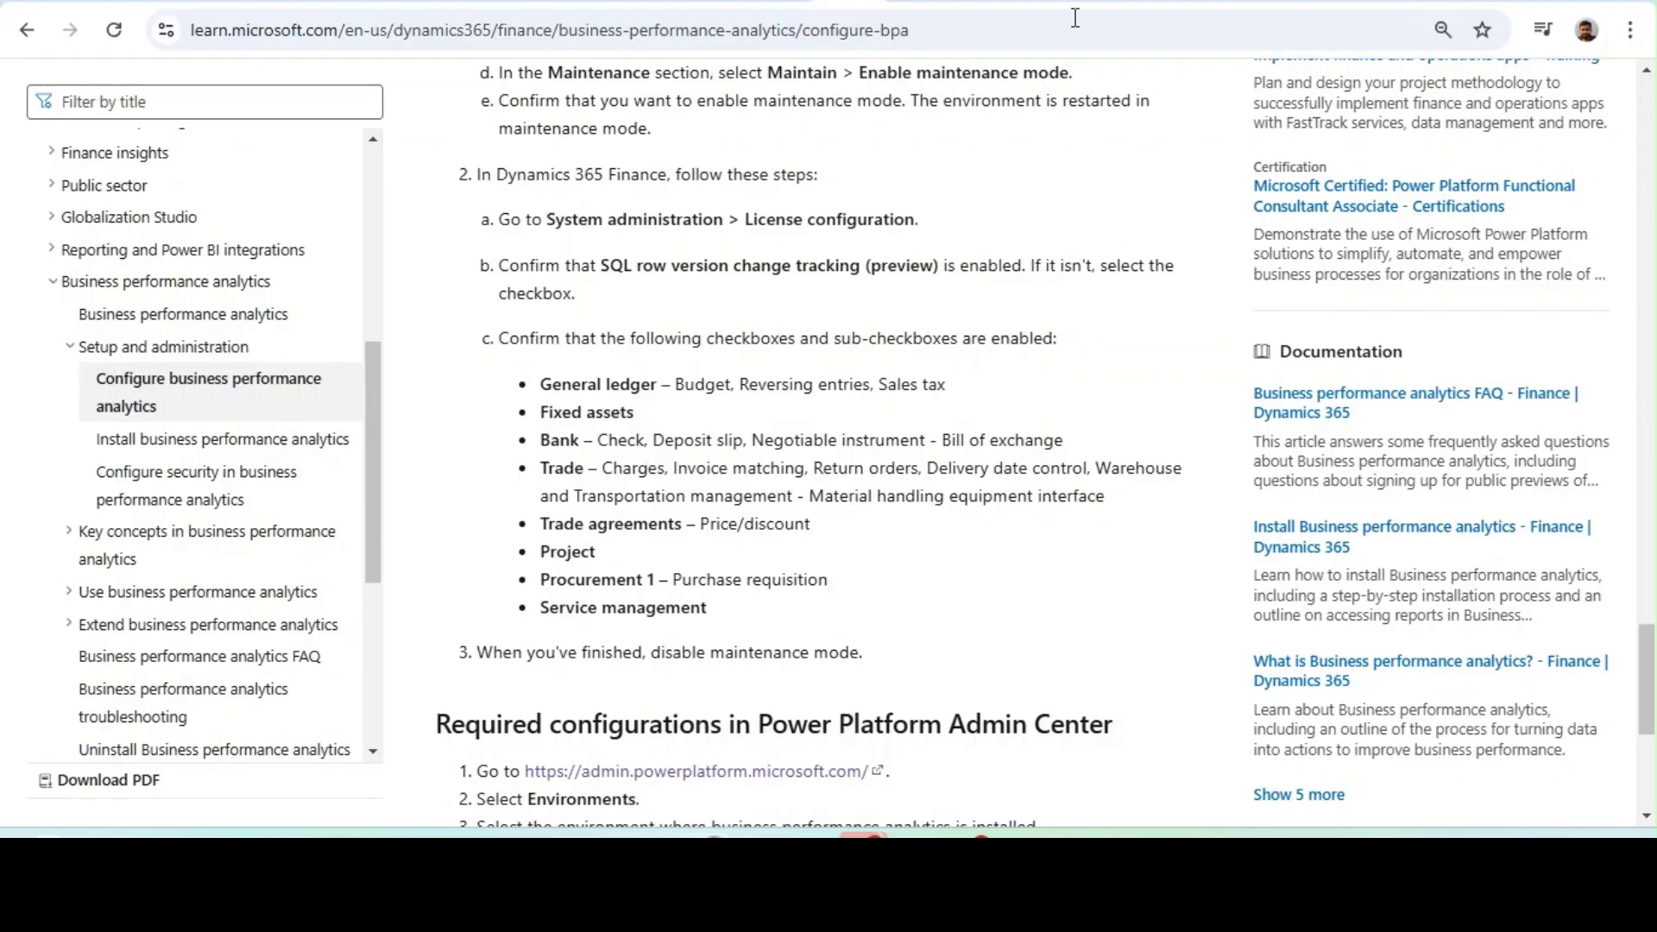
{"action": "key", "text": "ctrl+Tab"}
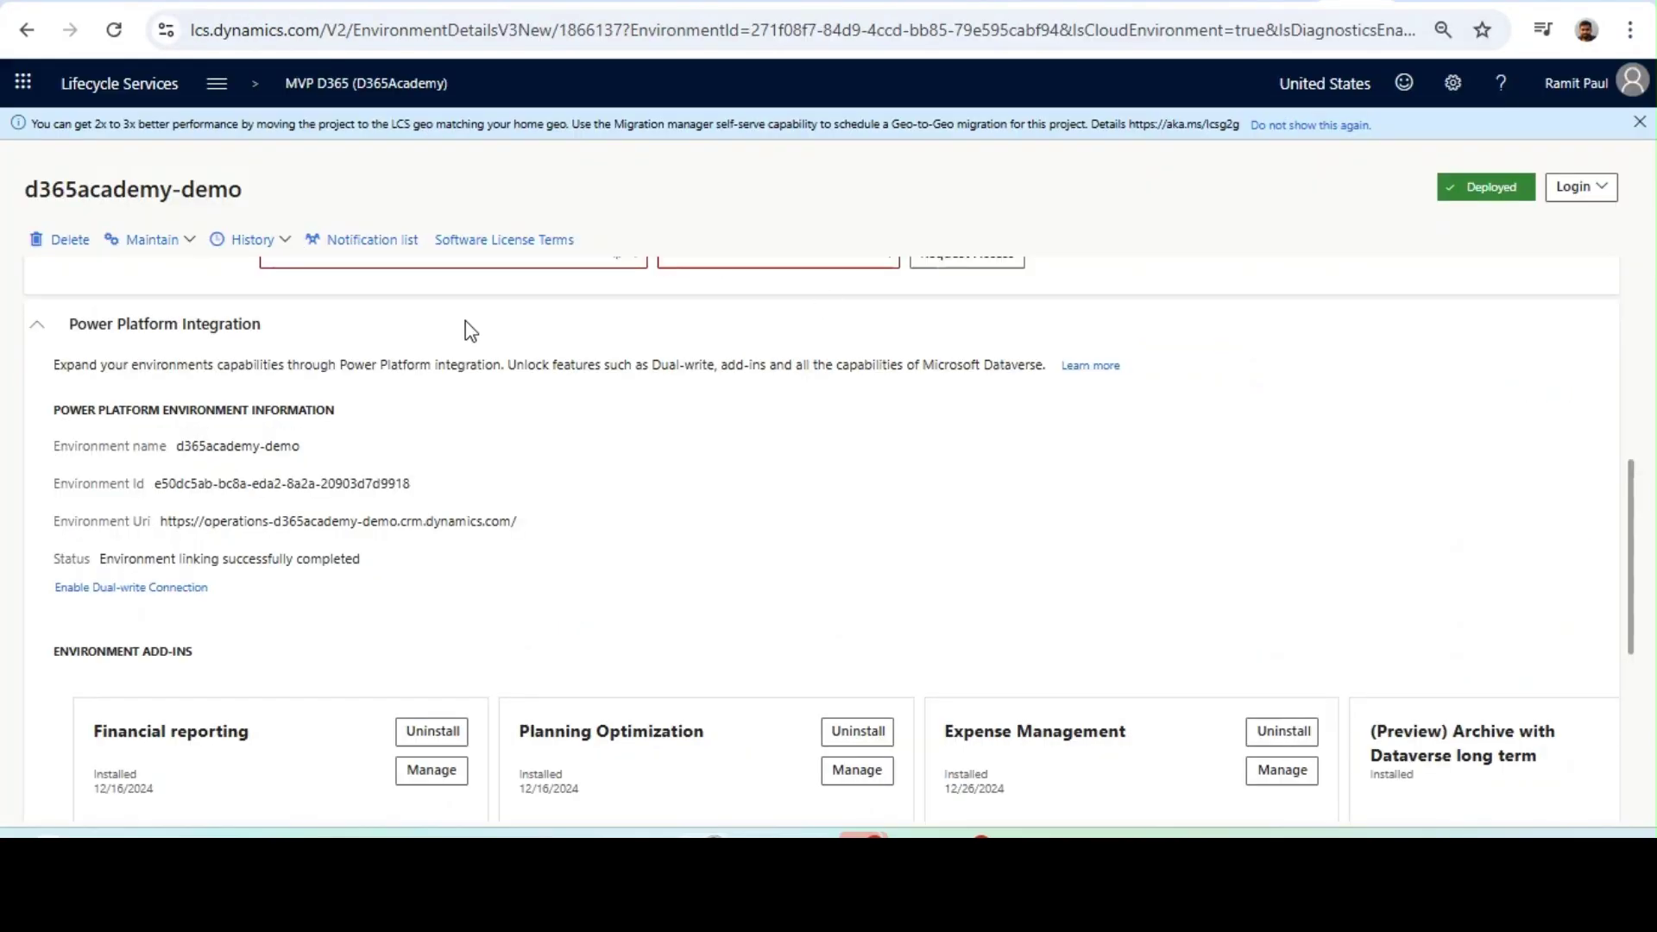
{"action": "left_click_drag", "start_coordinate": [1637, 461], "coordinate": [1614, 239]}
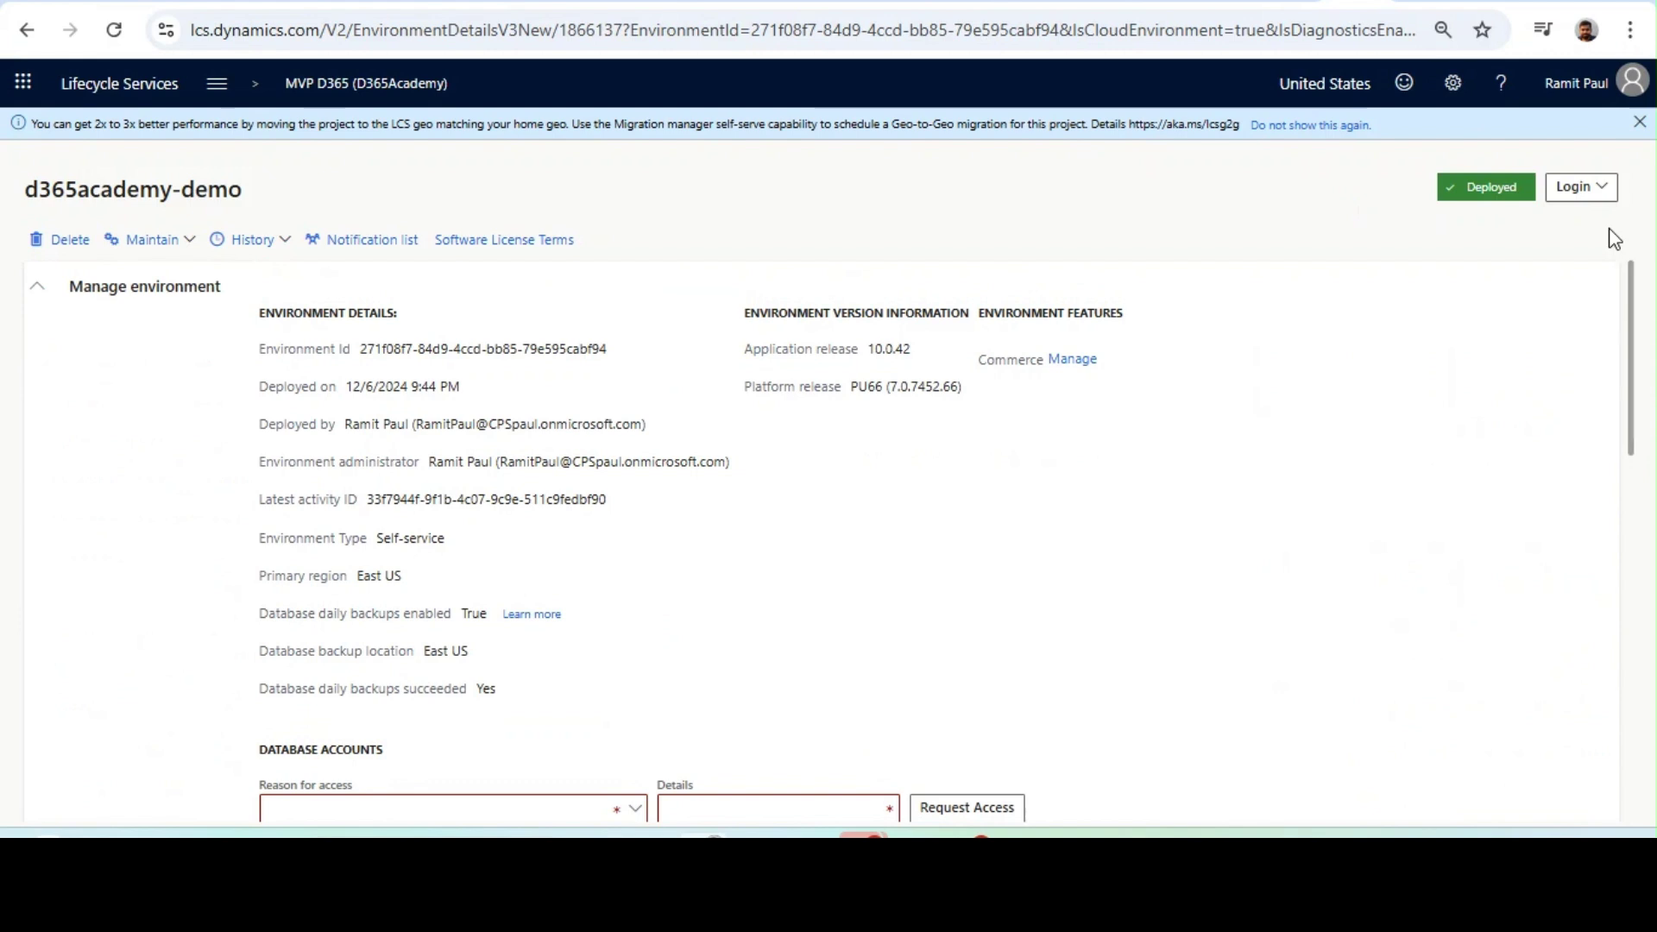
{"action": "left_click", "coordinate": [164, 240]}
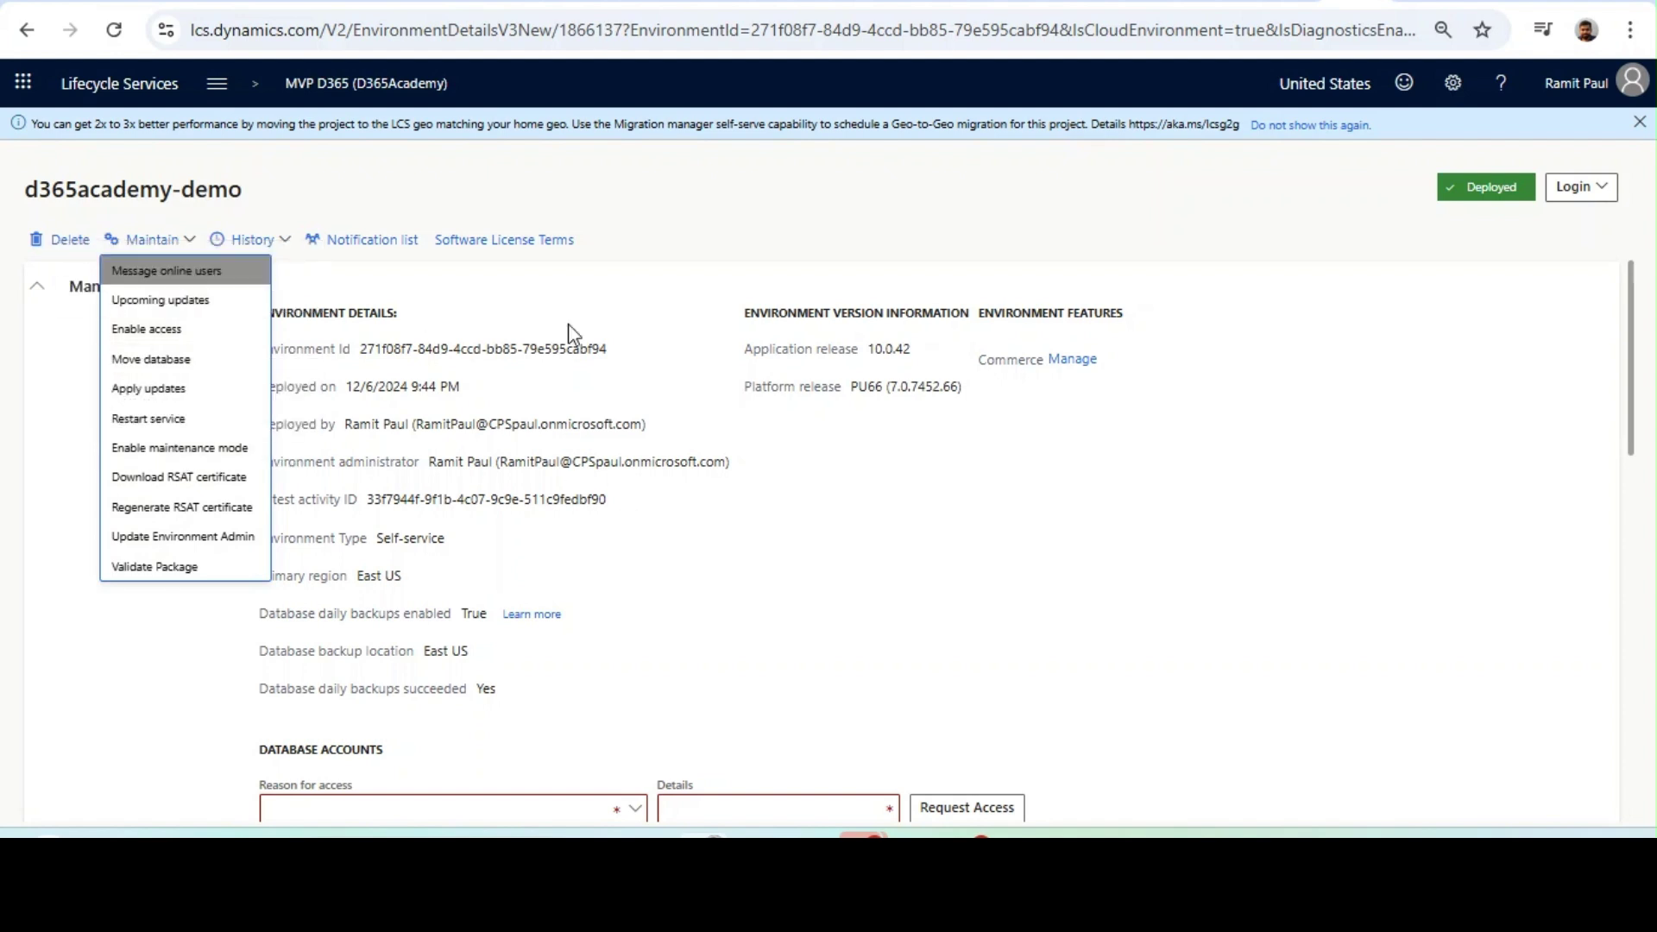
{"action": "key", "text": "Escape"}
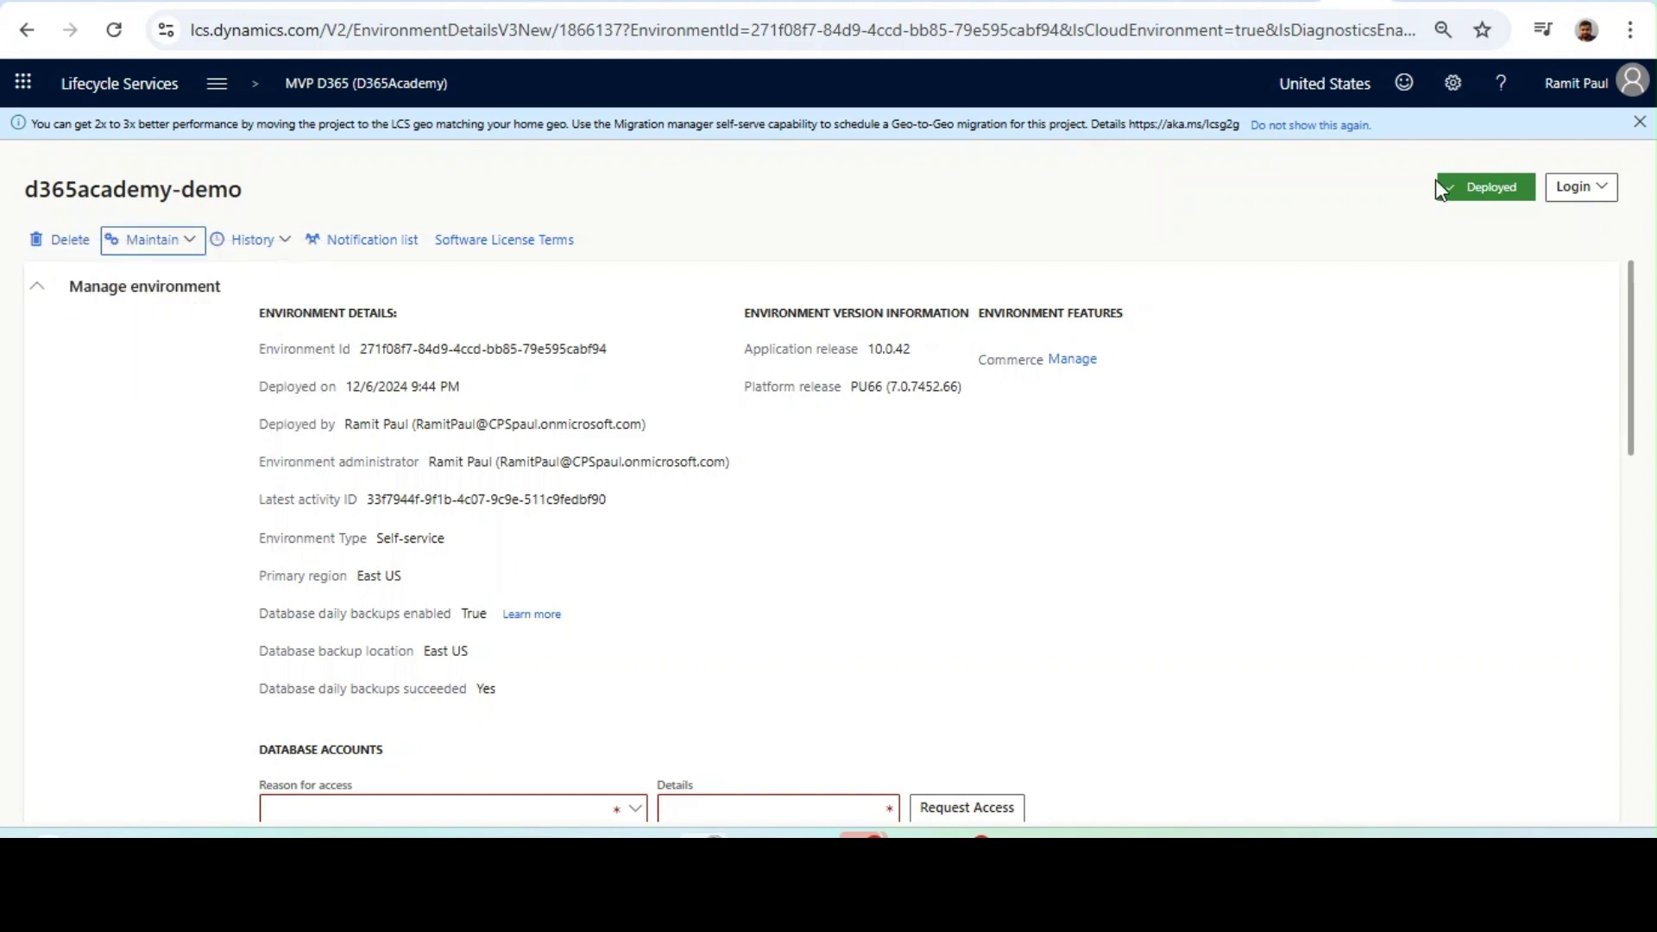
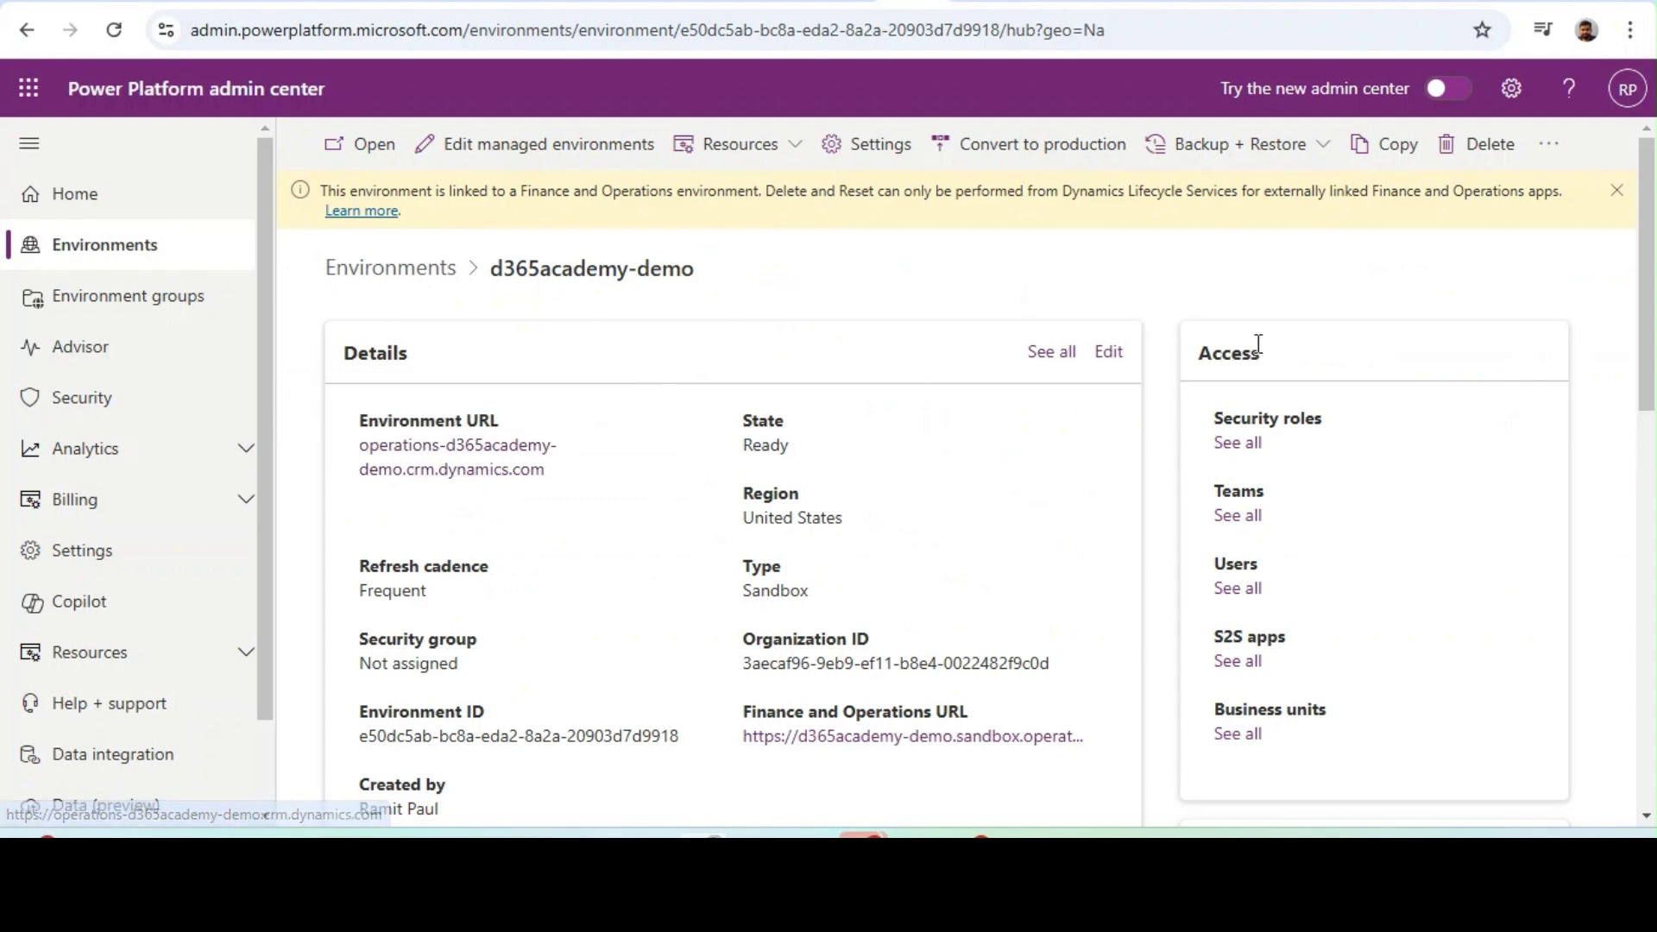
- Review the d365academy-demo environment's details in Power Platform admin center and open its list of Dynamics 365 apps
{"action": "scroll", "coordinate": [1615, 723], "scroll_direction": "down", "scroll_amount": 10}
{"action": "scroll", "coordinate": [1615, 724], "scroll_direction": "up", "scroll_amount": 10}
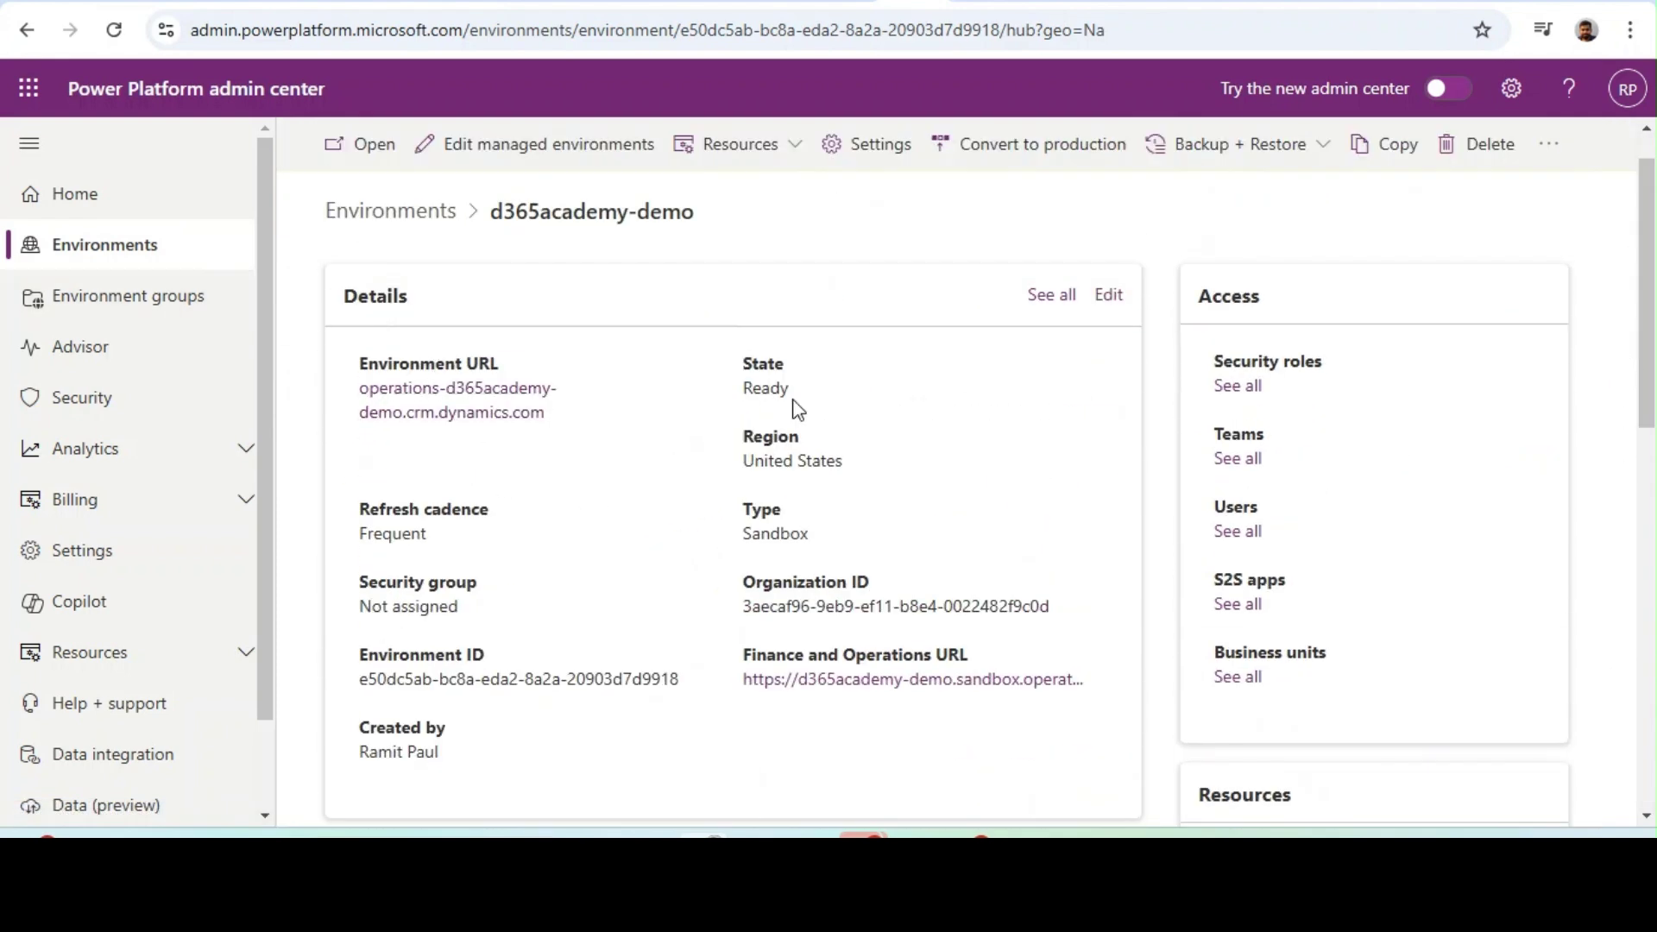
{"action": "left_click", "coordinate": [778, 167]}
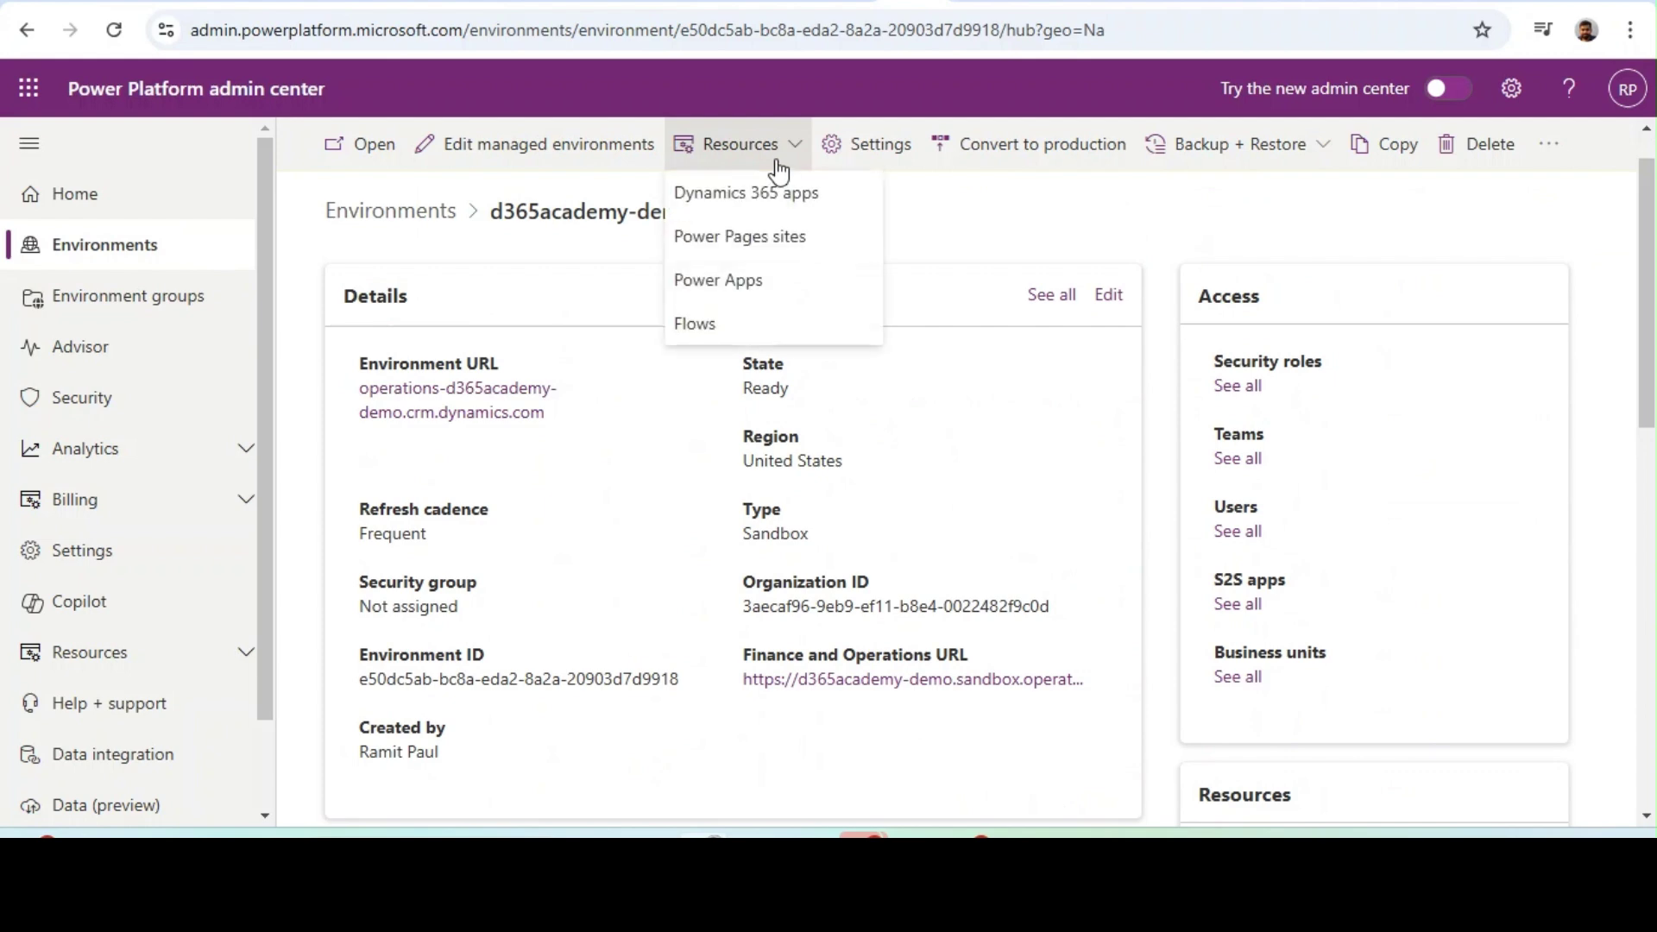
{"action": "left_click", "coordinate": [740, 203]}
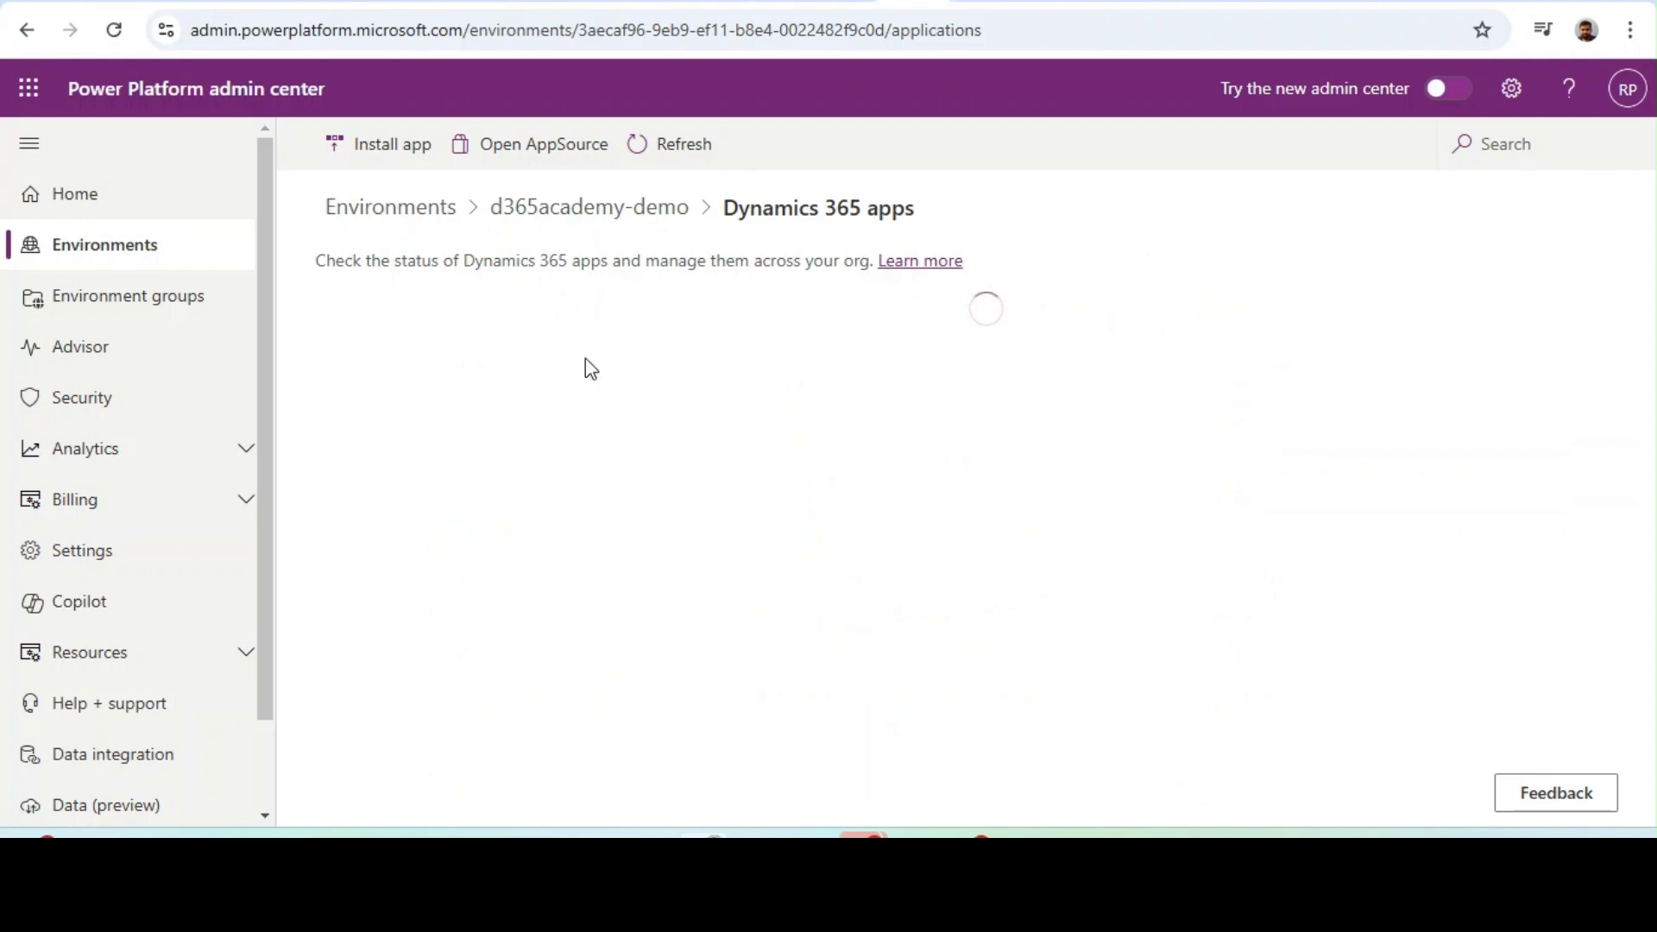
- Find Finance and Operations Virtual Entity among the developer environment's installable Dynamics 365 apps, open its installation details and cancel the installation
{"action": "left_click", "coordinate": [391, 147]}
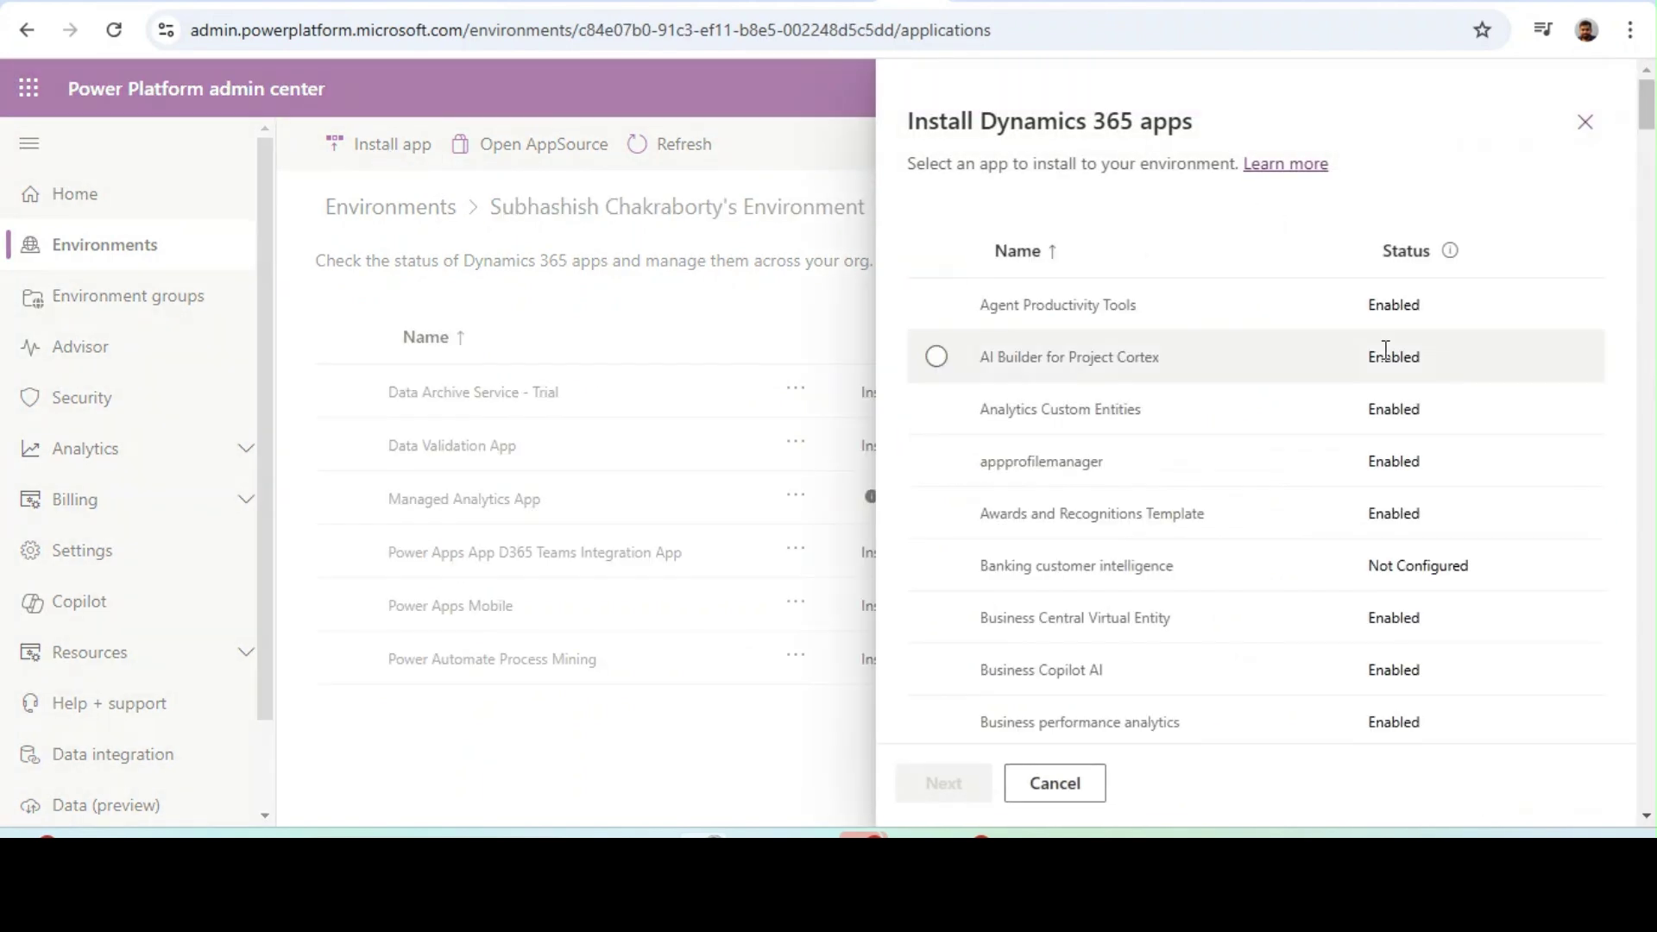
{"action": "left_click_drag", "start_coordinate": [1646, 129], "coordinate": [1646, 259]}
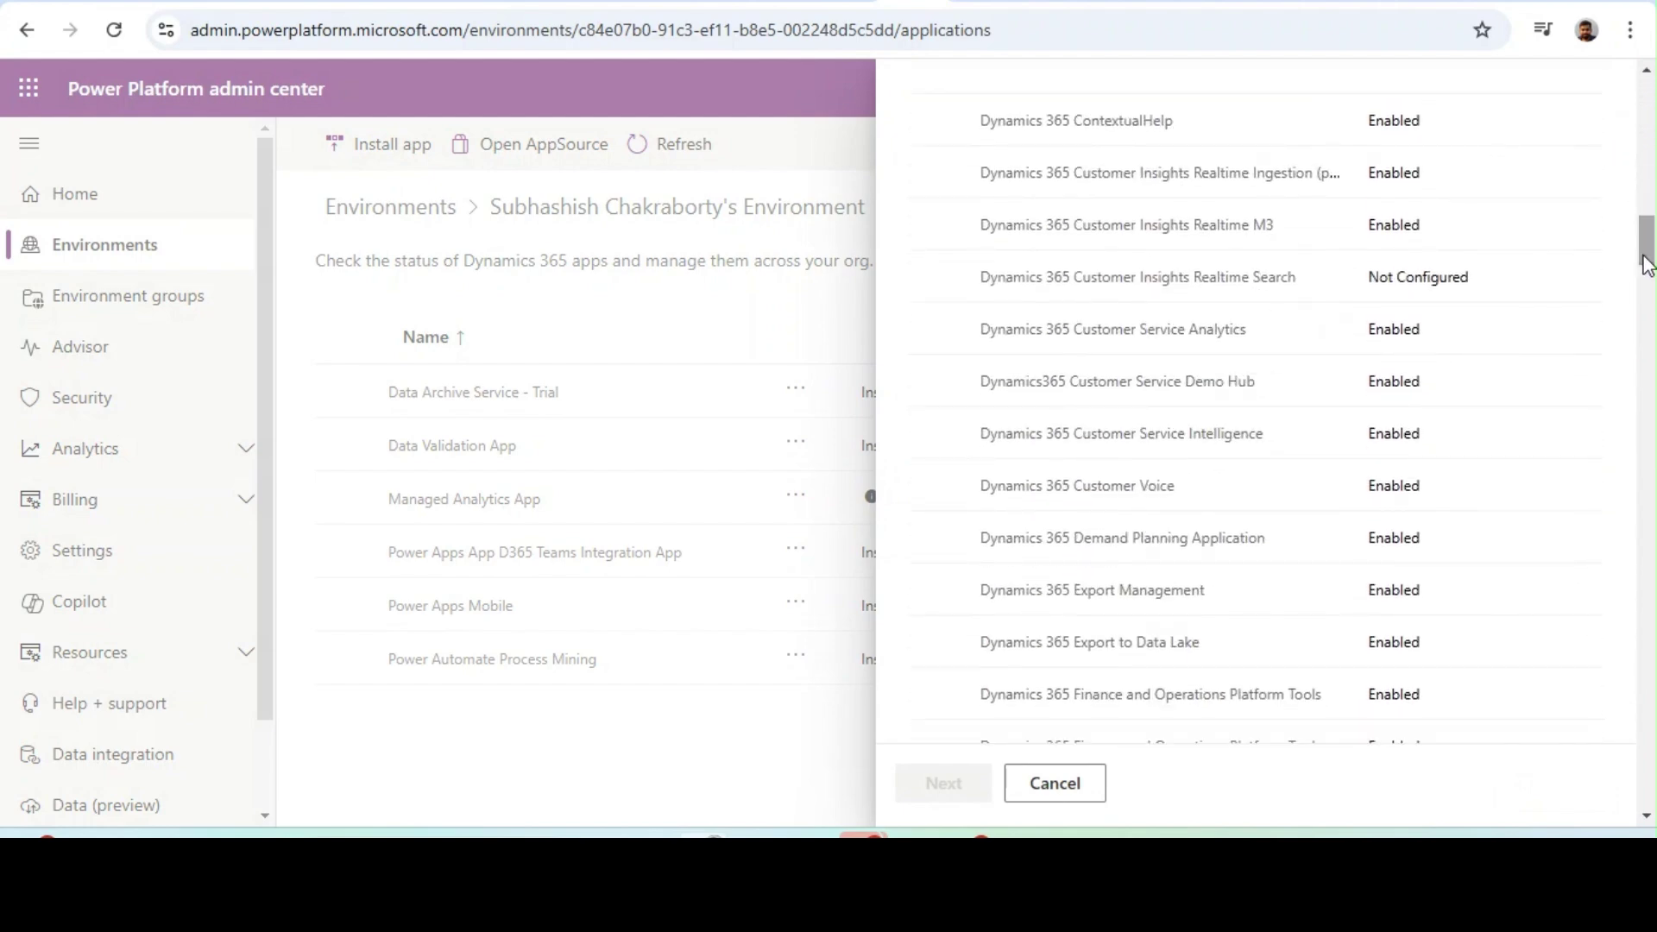
{"action": "key", "text": "ctrl+f"}
{"action": "type", "text": "Finance and Operations Virtual Entity"}
{"action": "left_click", "coordinate": [1479, 78]}
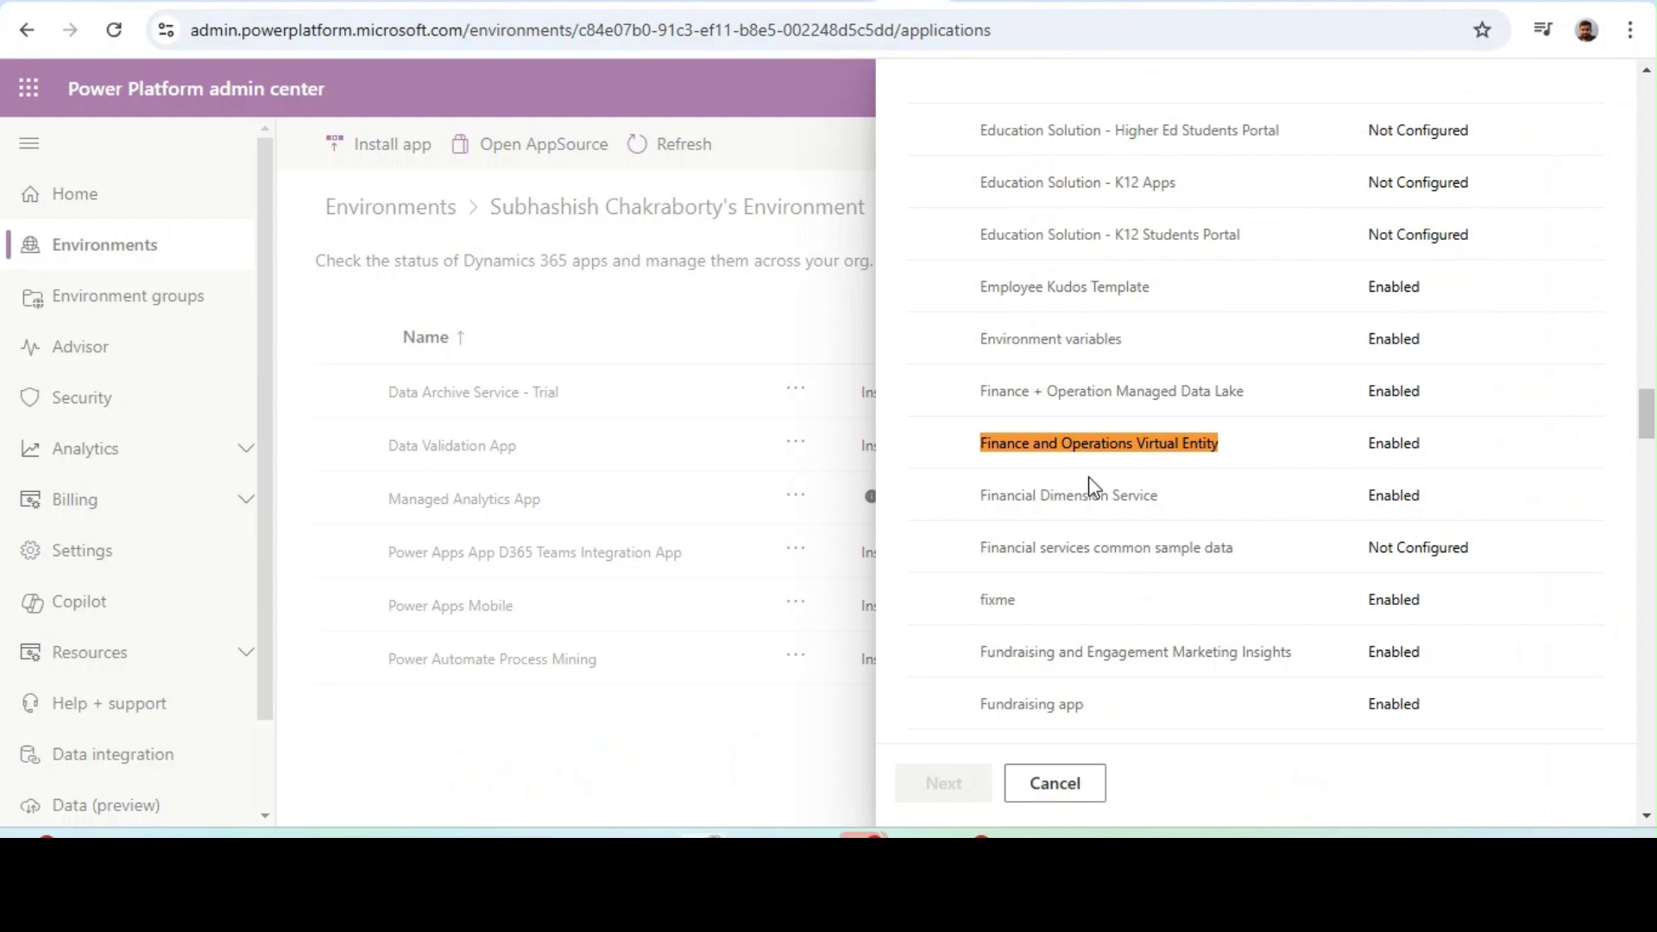
{"action": "left_click", "coordinate": [1059, 443]}
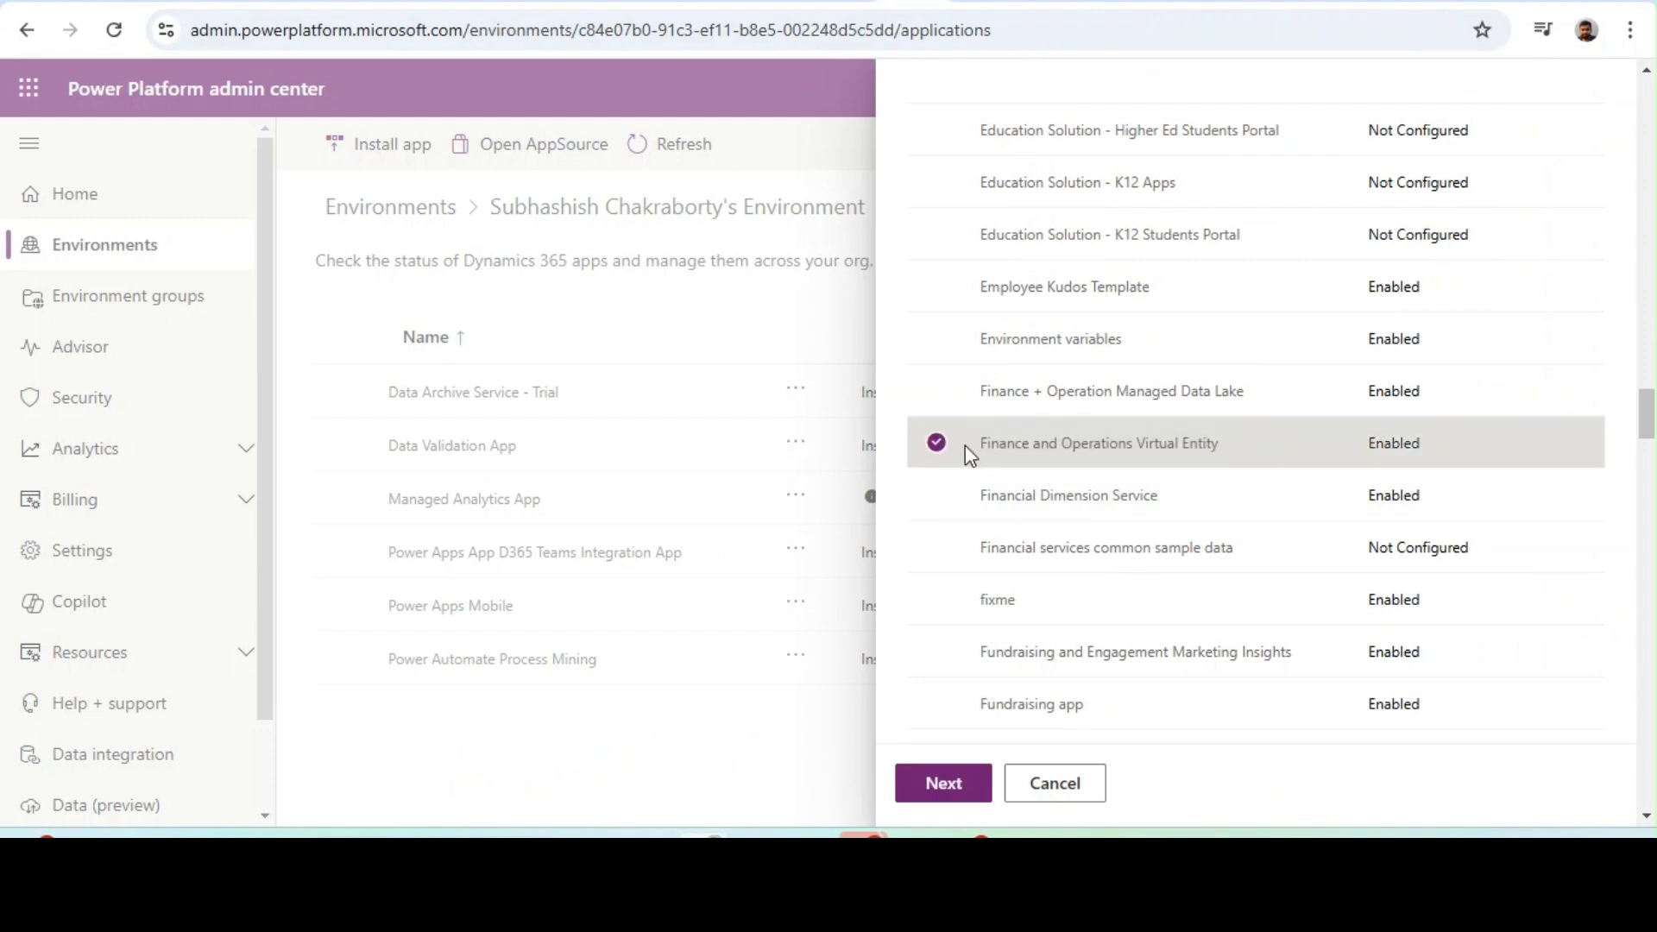
{"action": "left_click", "coordinate": [944, 803]}
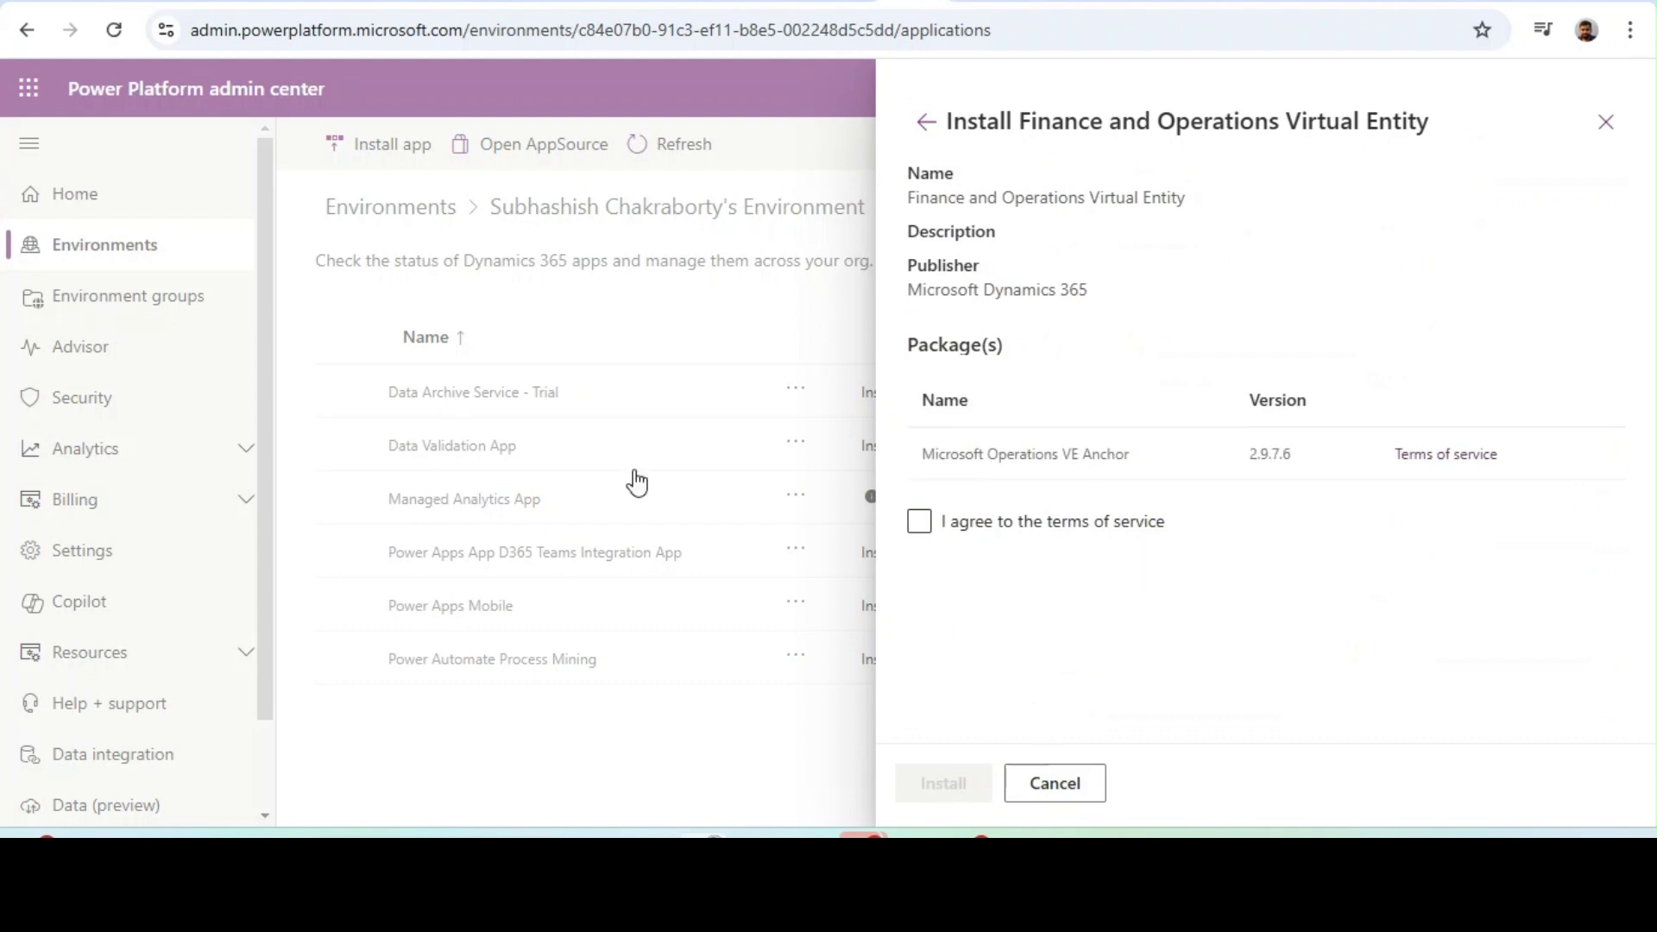
{"action": "left_click", "coordinate": [1049, 785]}
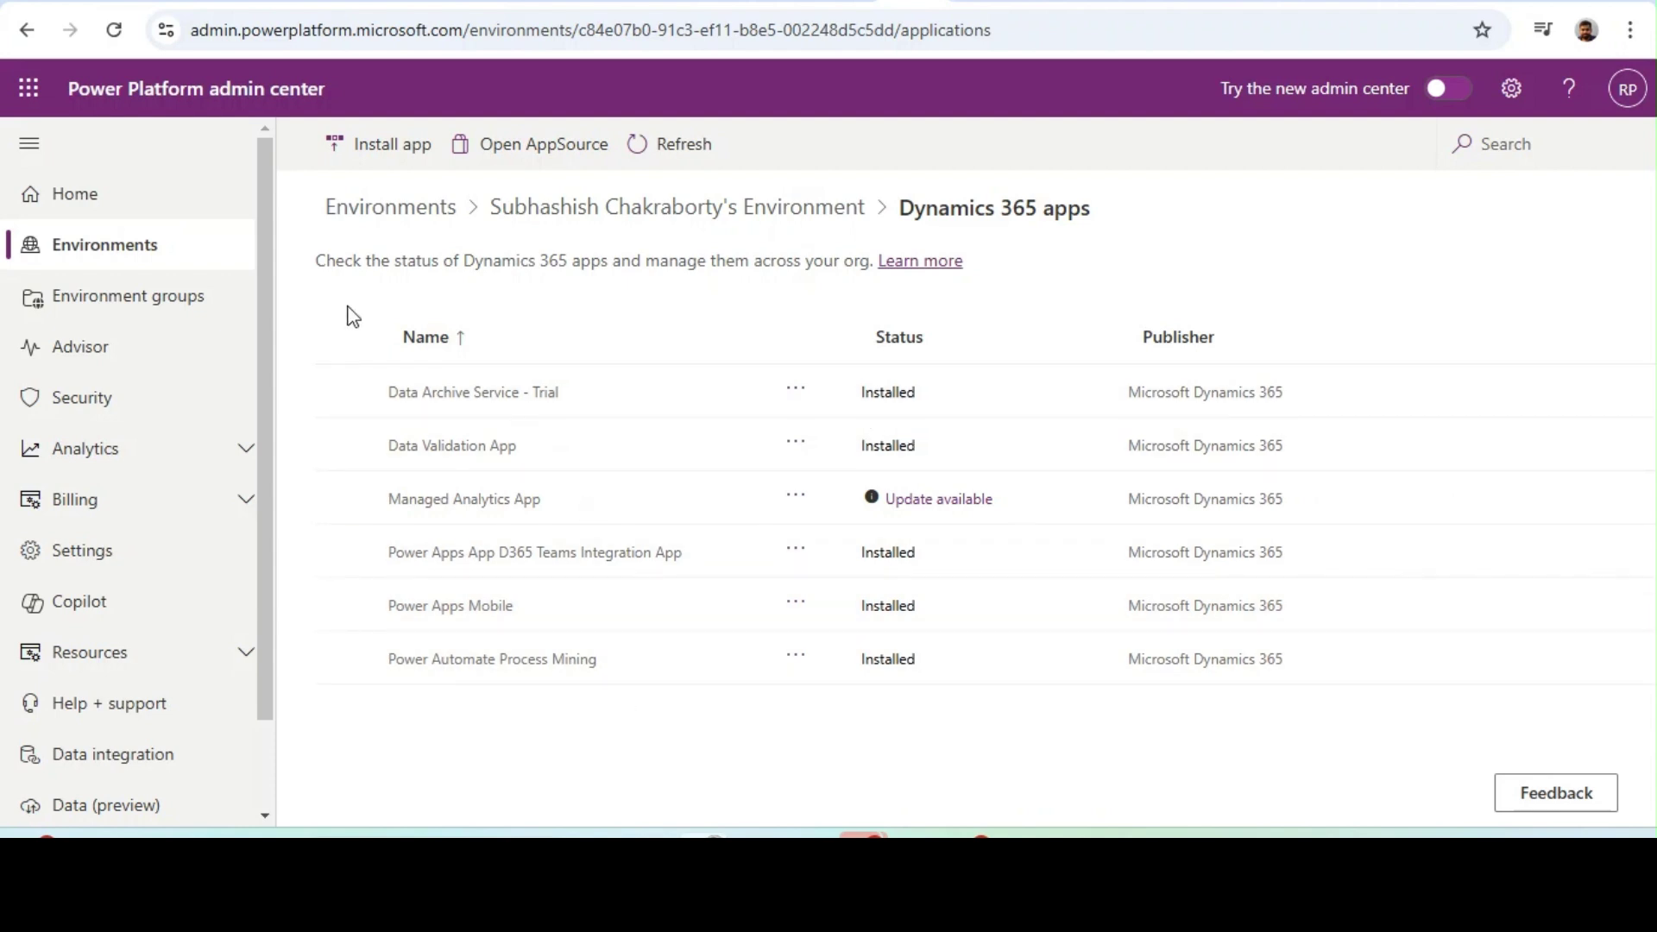
- Open the Dynamics 365 apps of the d365academy-demo environment and search for "Finance and Operations Virtual Entity" to check its status
{"action": "left_click", "coordinate": [152, 273]}
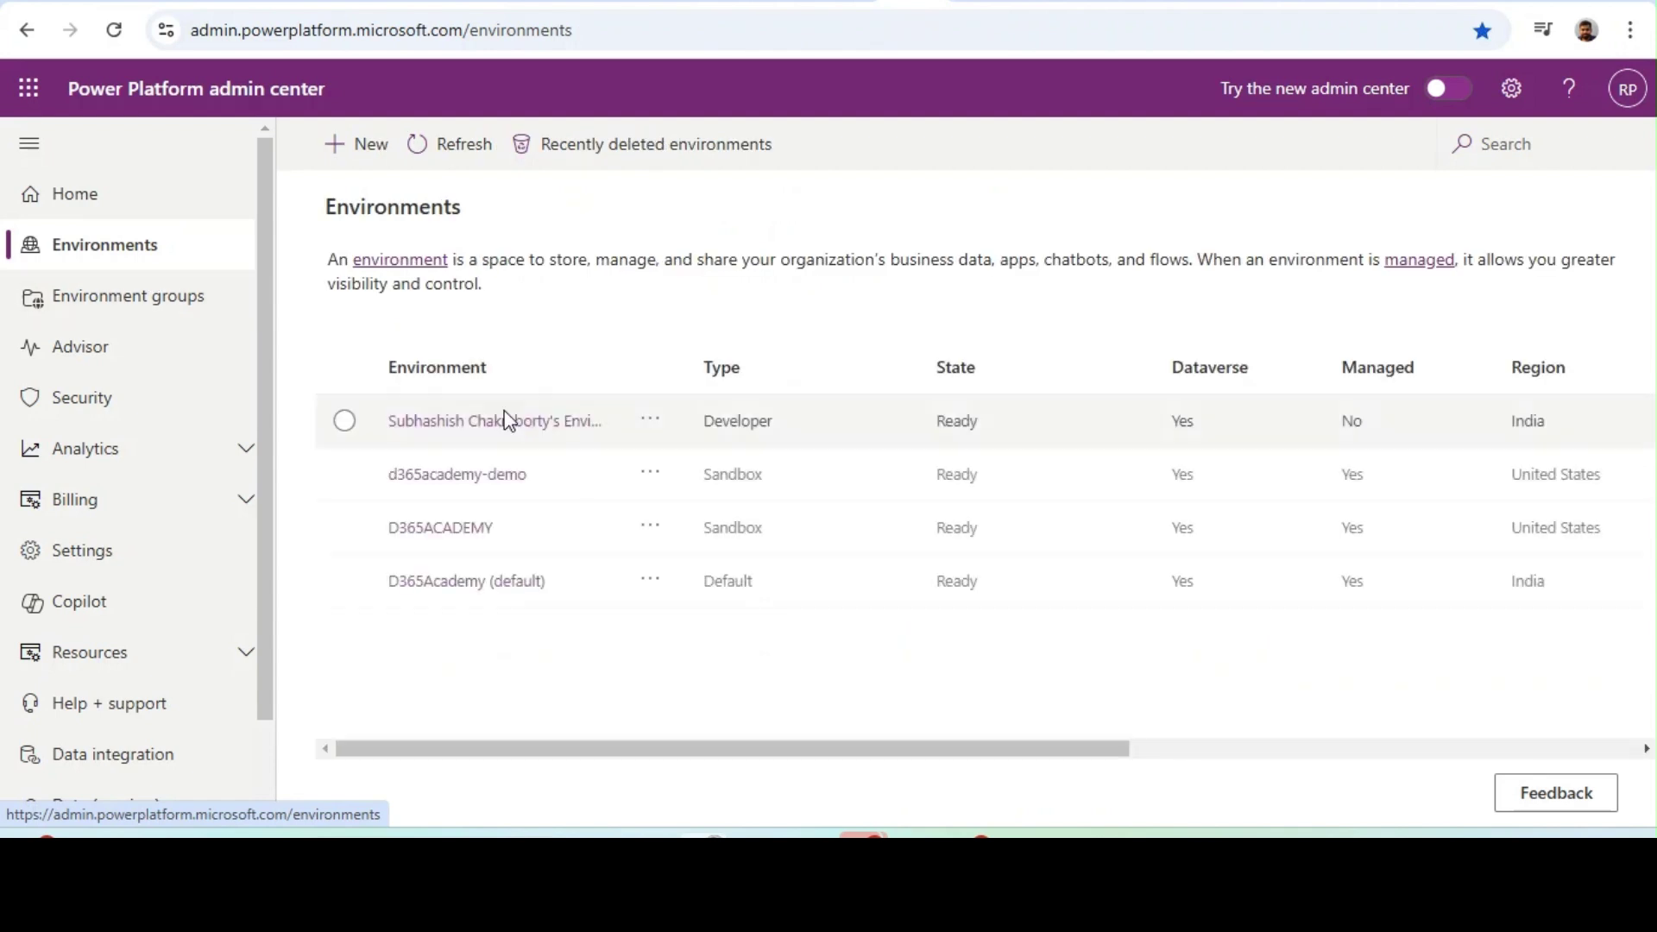
{"action": "left_click", "coordinate": [480, 489]}
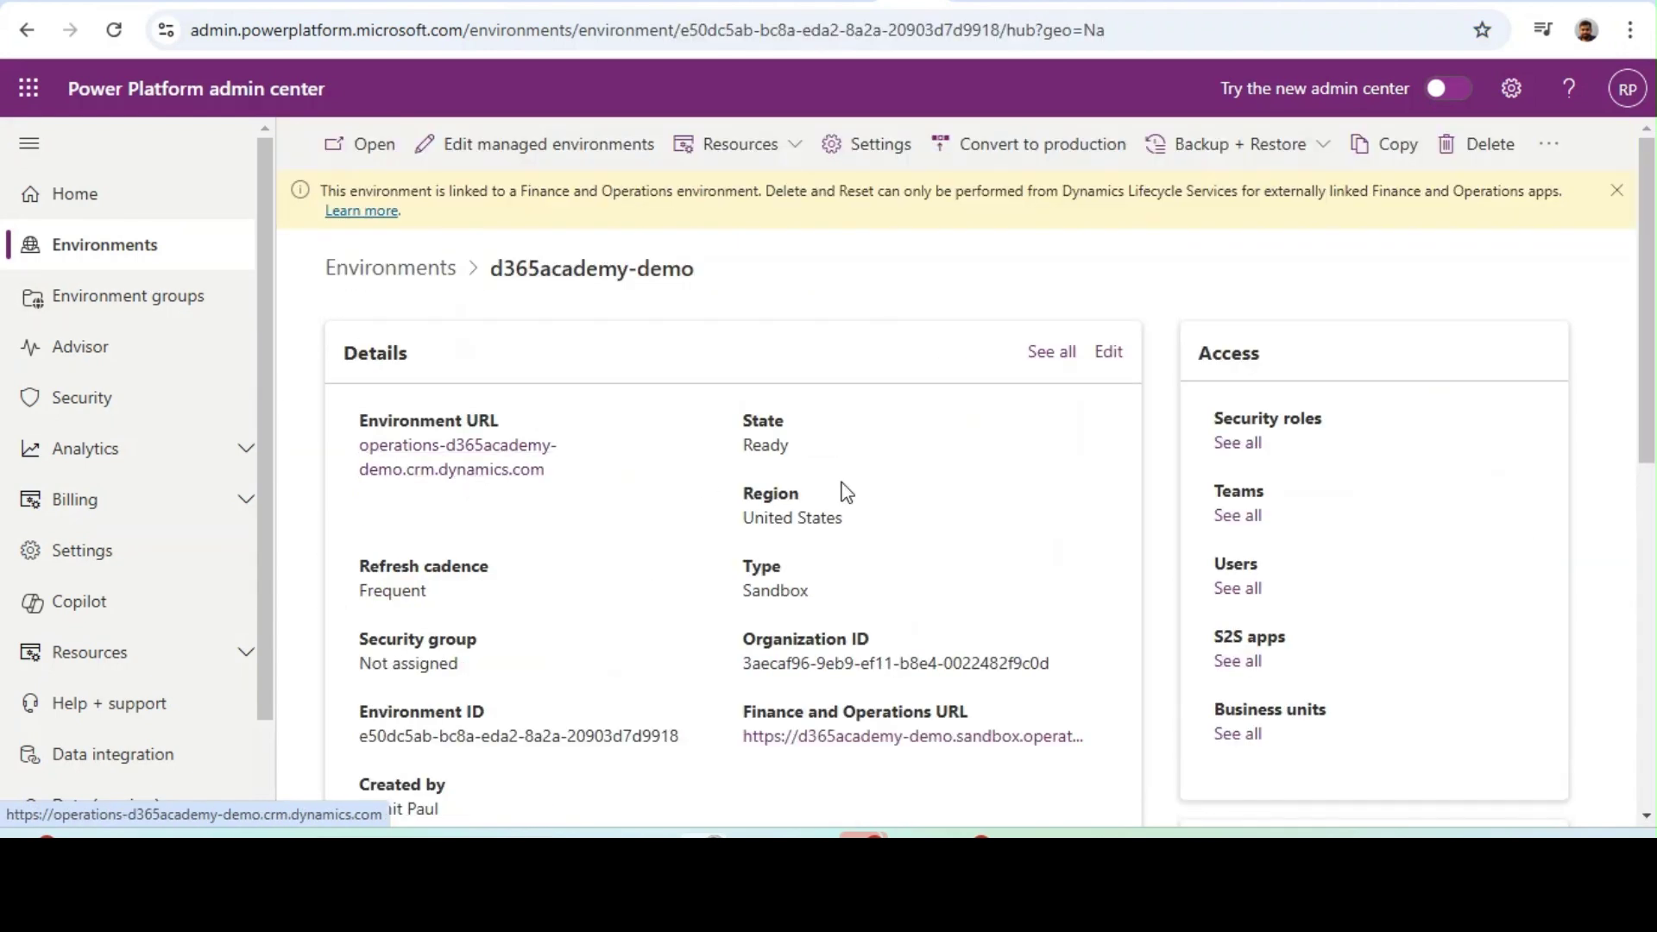
{"action": "left_click", "coordinate": [779, 151]}
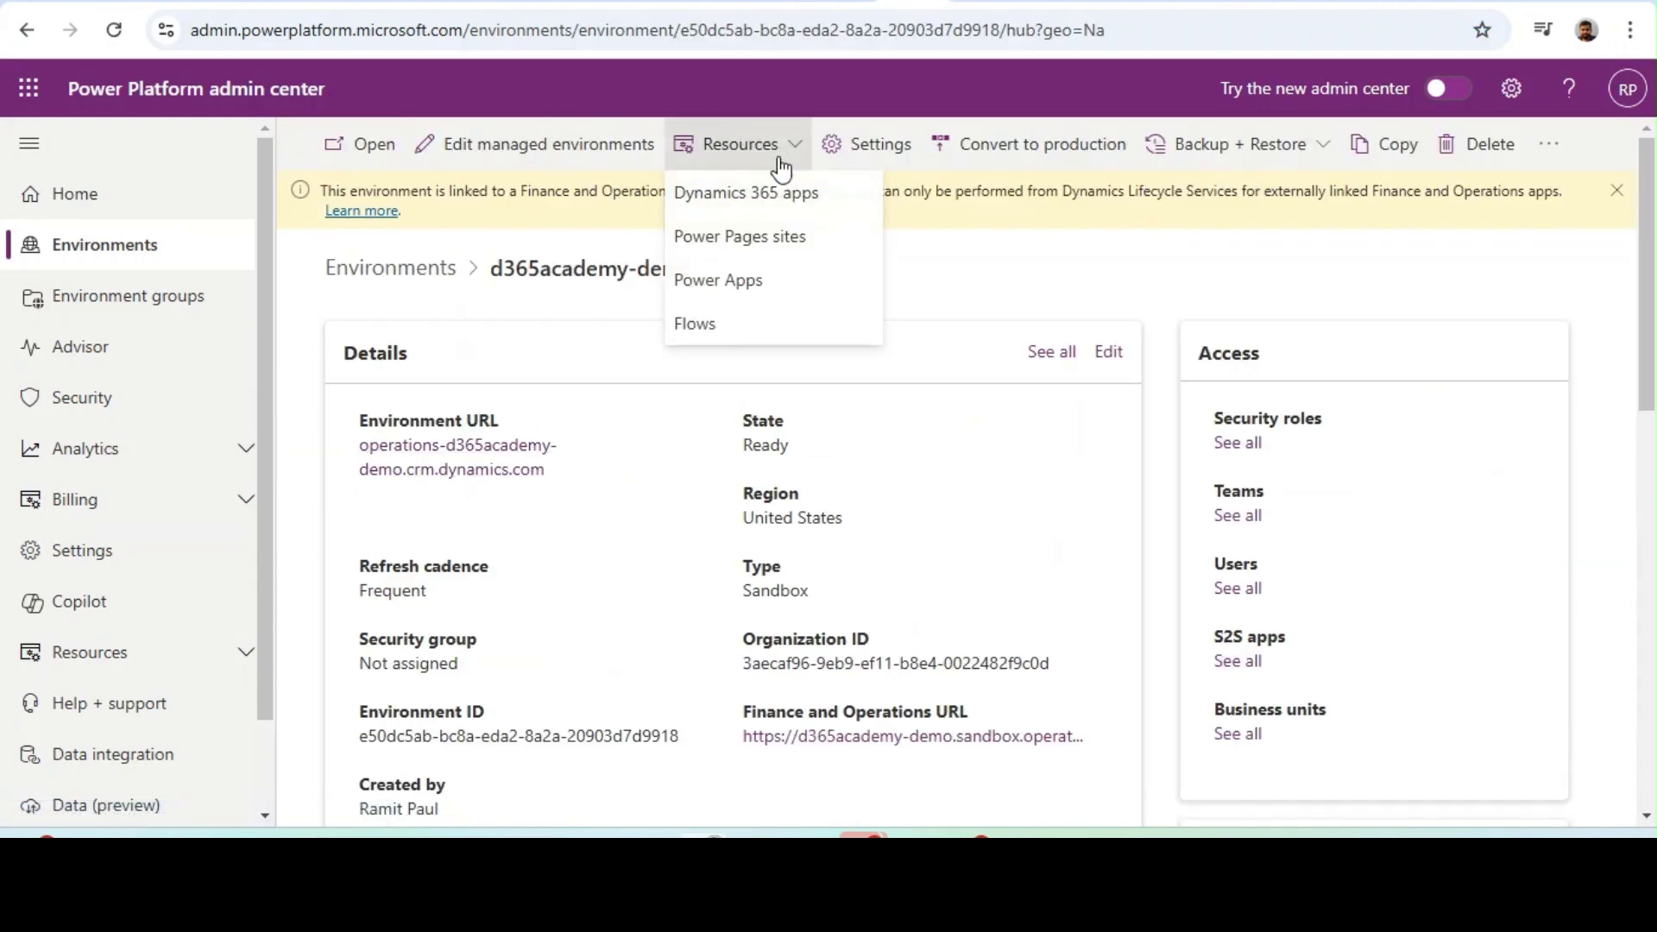
{"action": "left_click", "coordinate": [753, 194]}
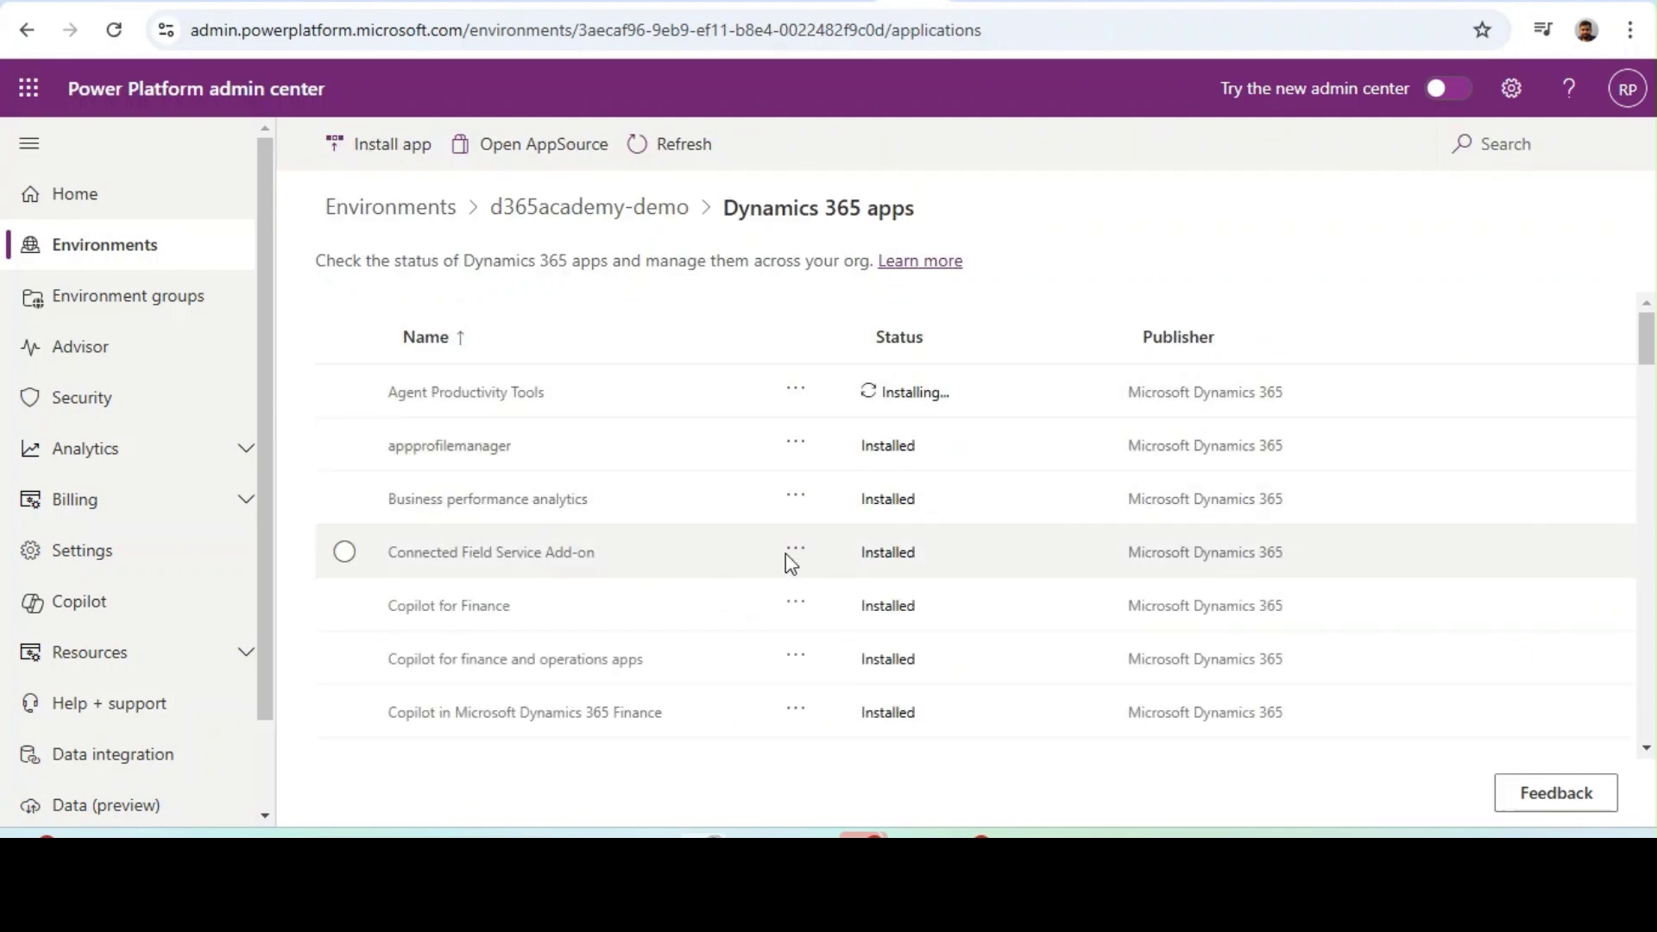
{"action": "left_click", "coordinate": [1536, 140]}
{"action": "type", "text": "Finance and Operations Virtual Entity"}
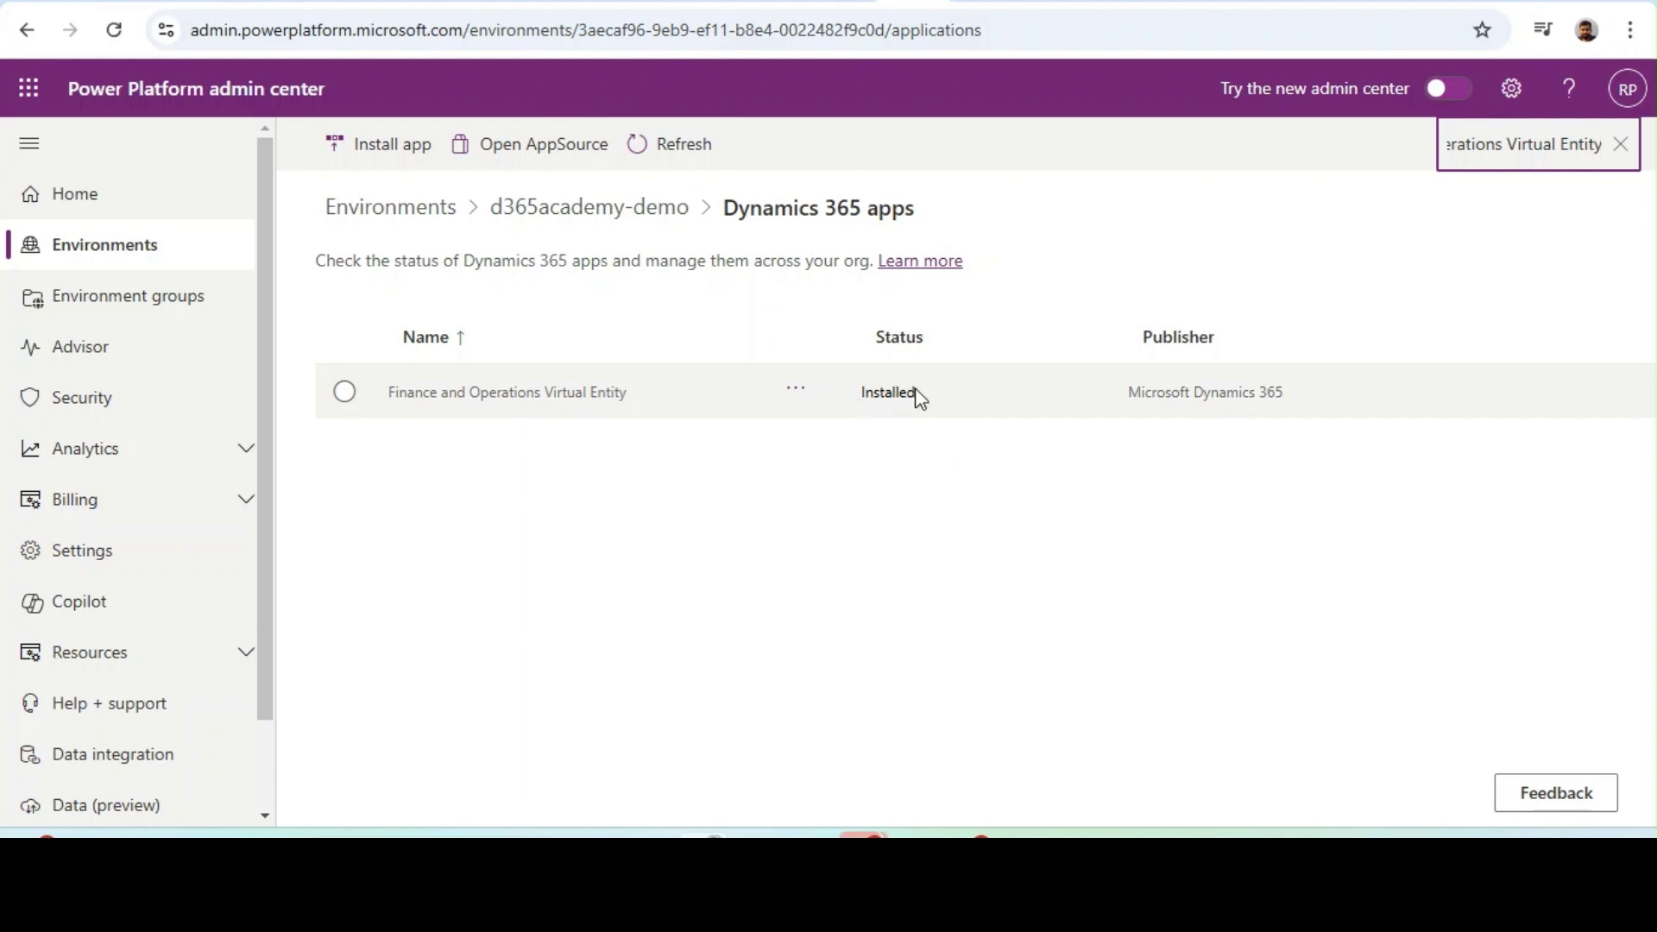
- Open the developer environment's Dynamics 365 apps and bring up the list of apps available for installation
{"action": "left_click", "coordinate": [618, 464]}
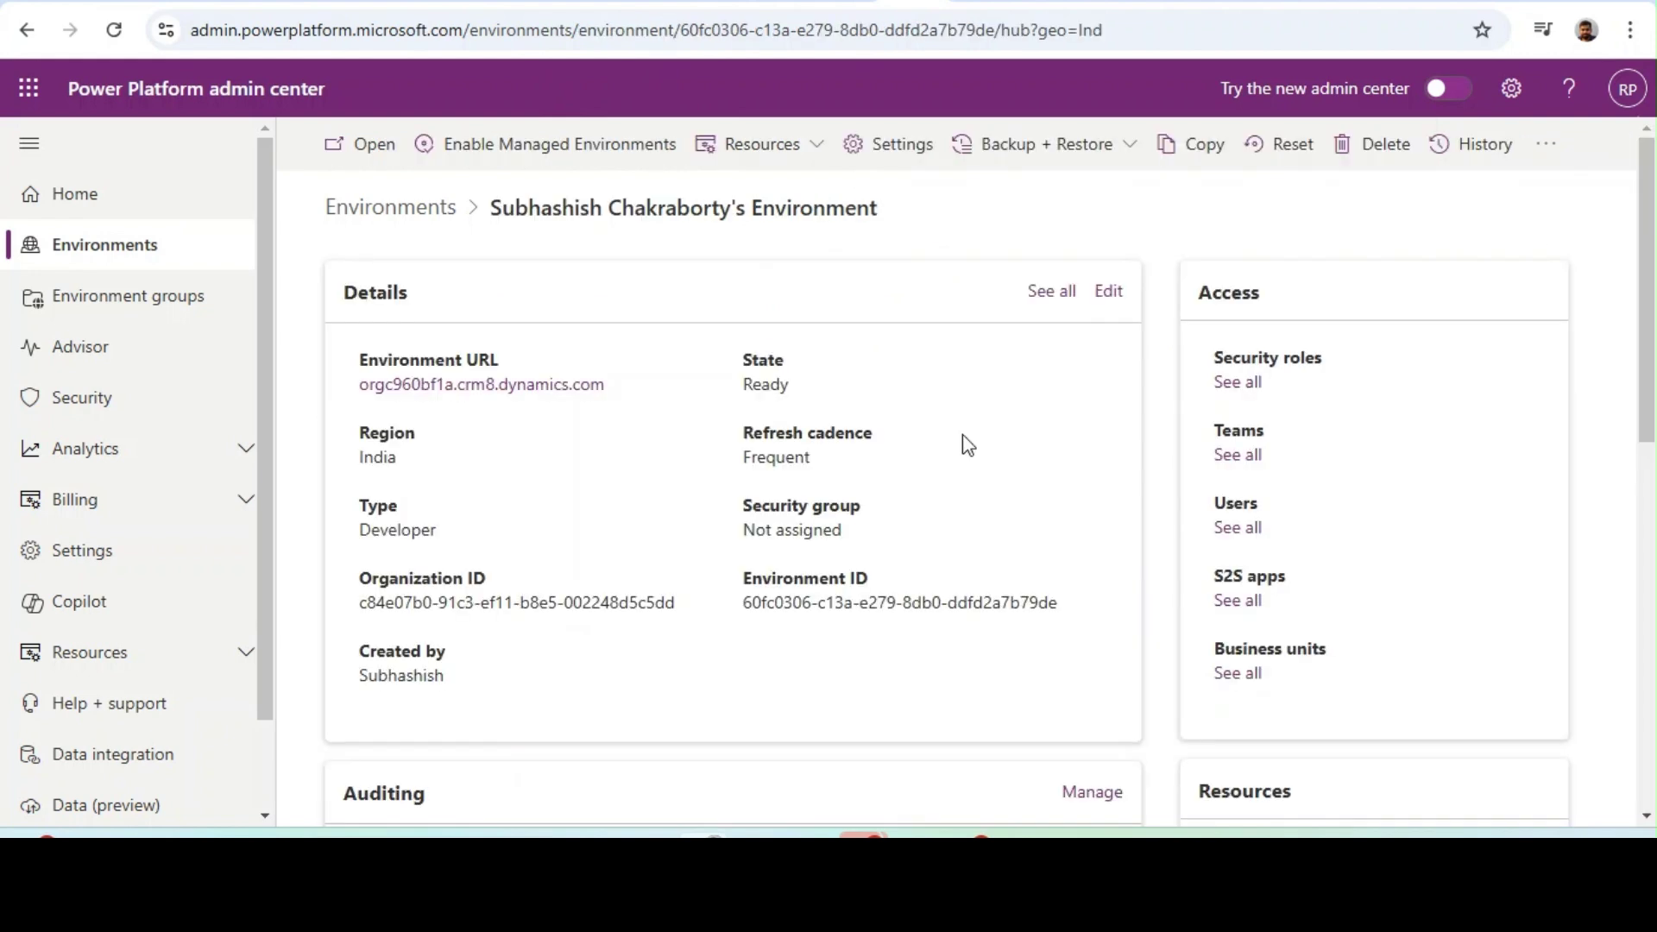
{"action": "left_click", "coordinate": [799, 156]}
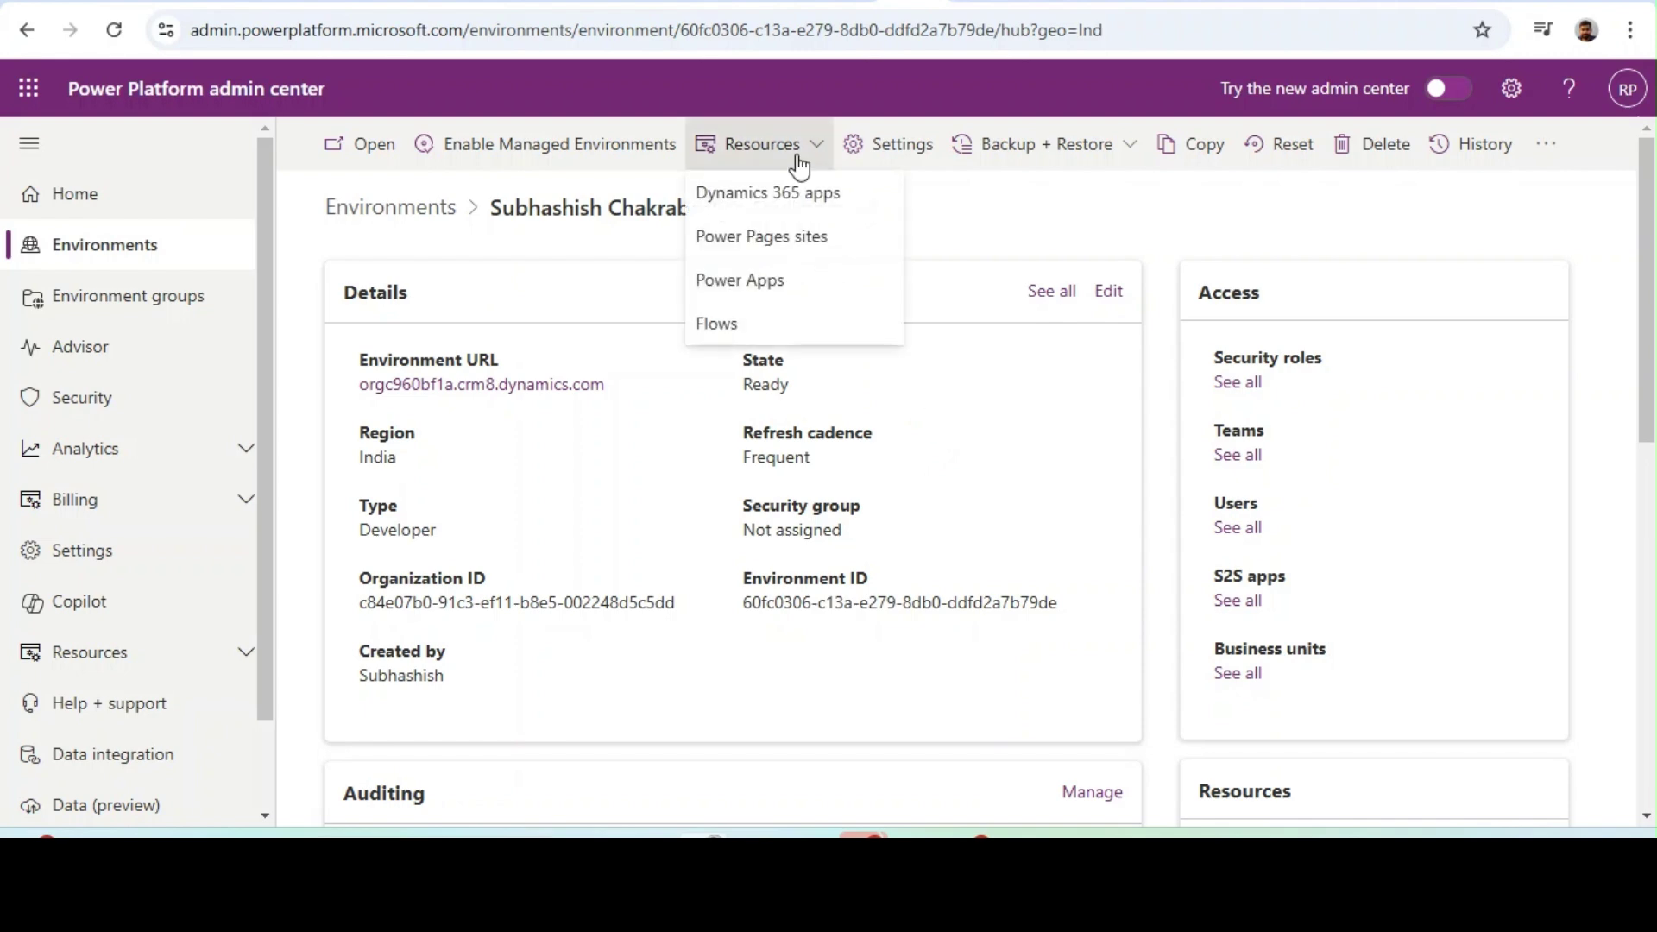
{"action": "left_click", "coordinate": [765, 194]}
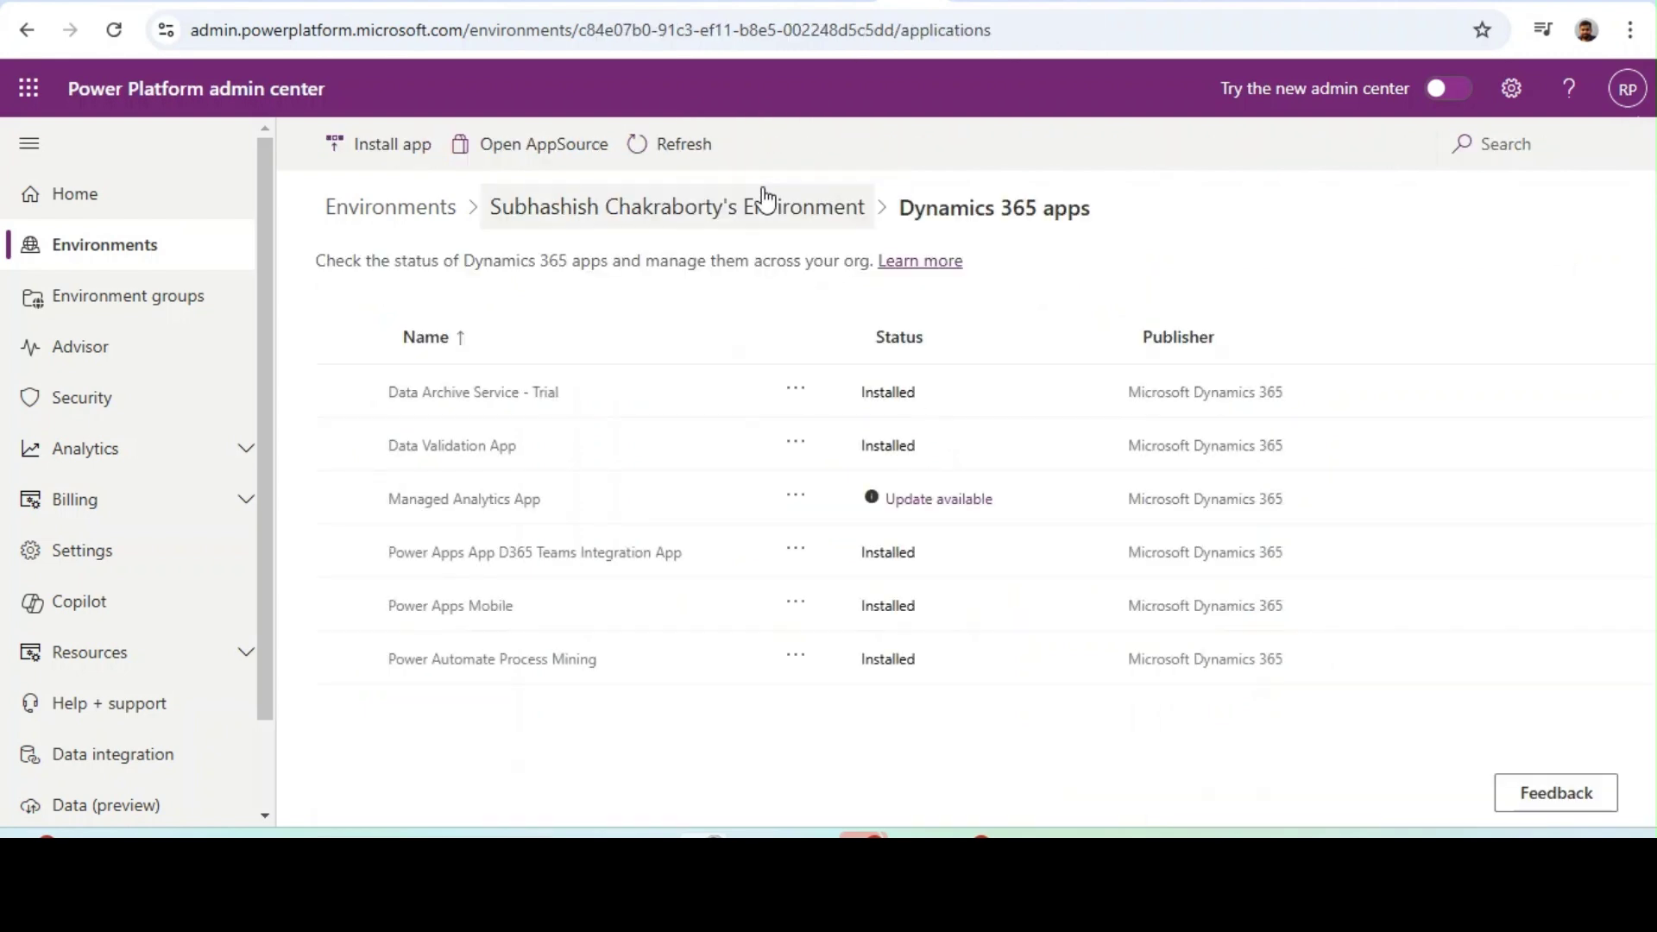
{"action": "left_click", "coordinate": [395, 157]}
{"action": "mouse_move", "coordinate": [1565, 276]}
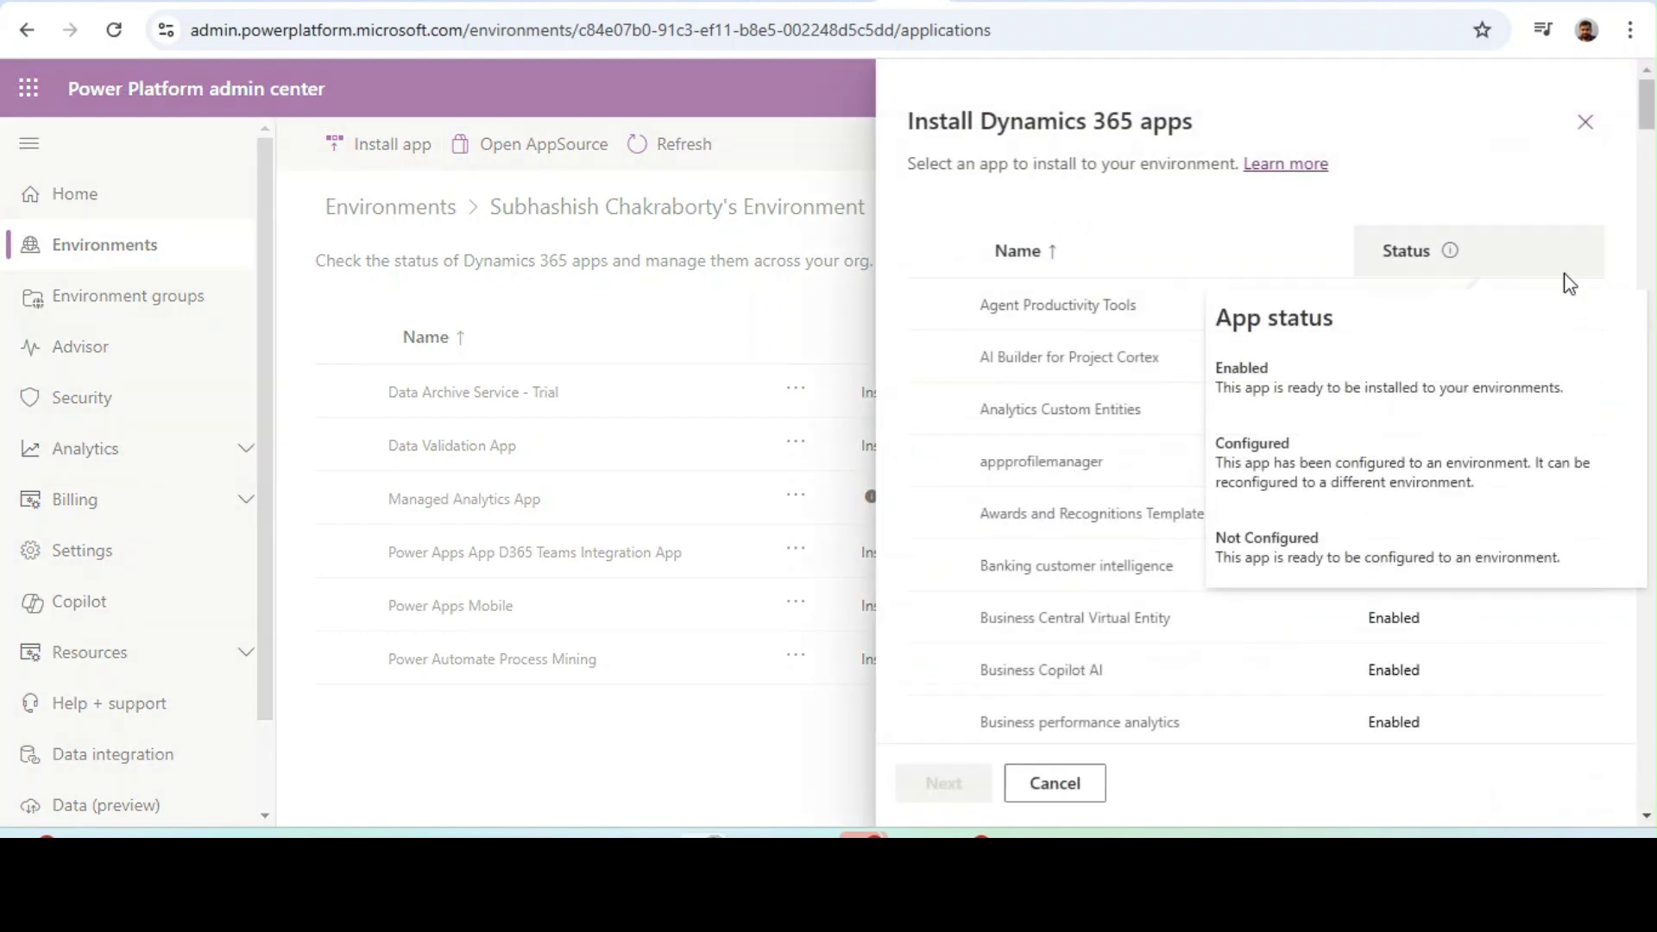
- Find Business performance analytics in the installable apps by searching for "anal", select it and proceed to its installation details
{"action": "key", "text": "ctrl+f"}
{"action": "type", "text": "anal"}
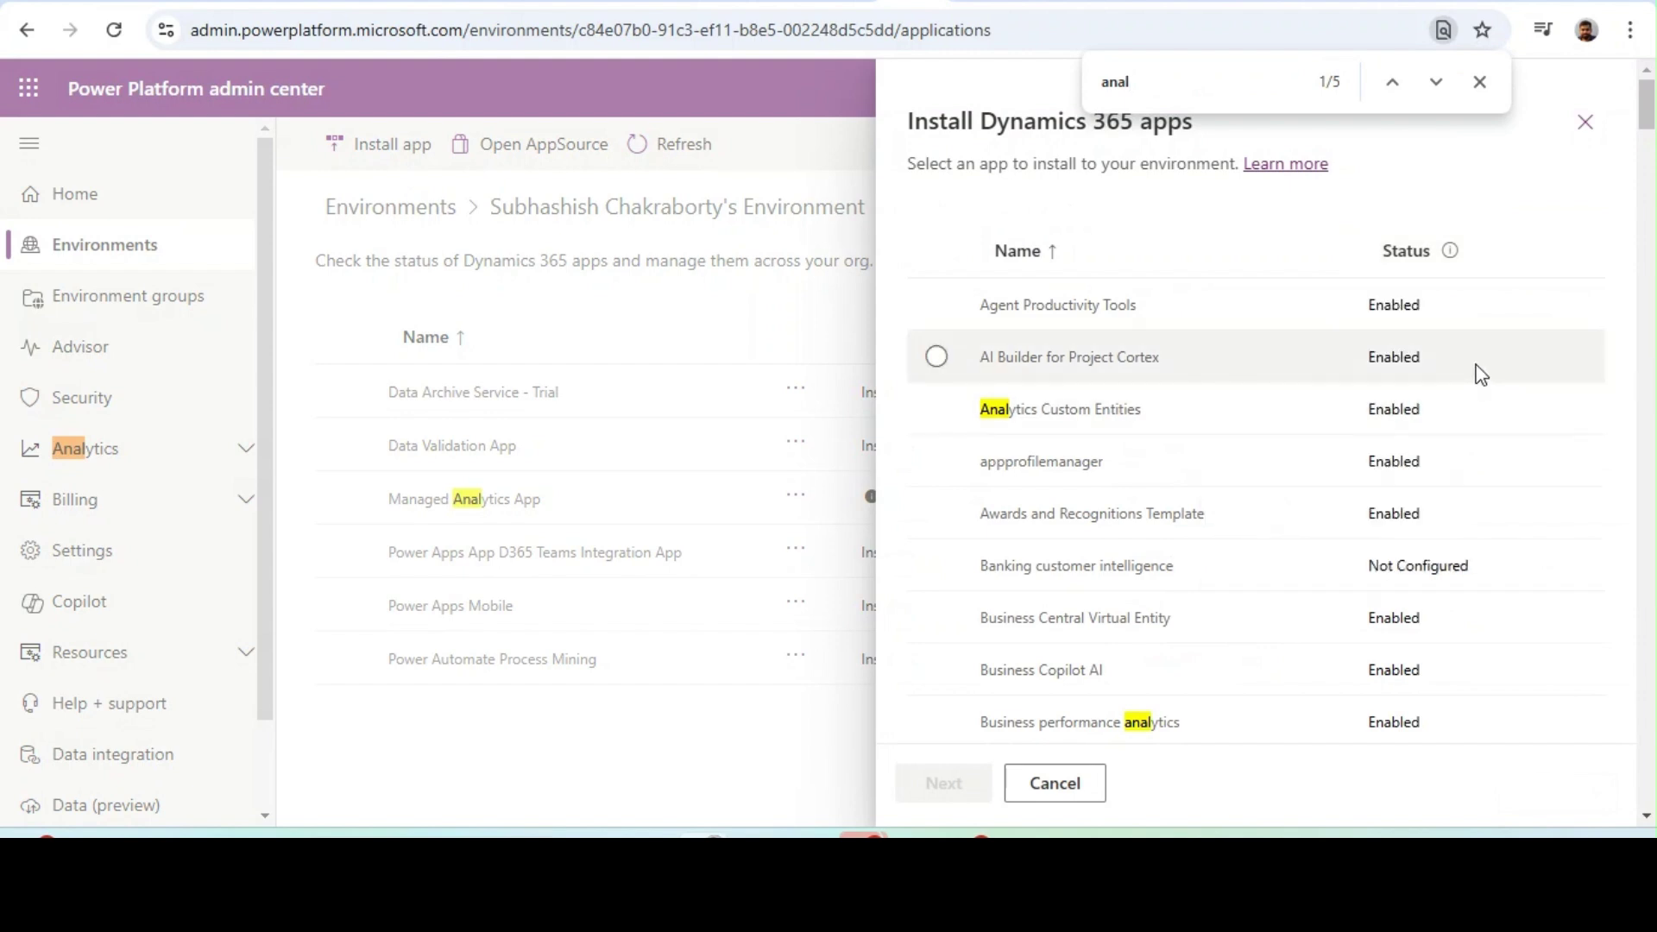
{"action": "left_click", "coordinate": [926, 715]}
{"action": "left_click", "coordinate": [943, 782]}
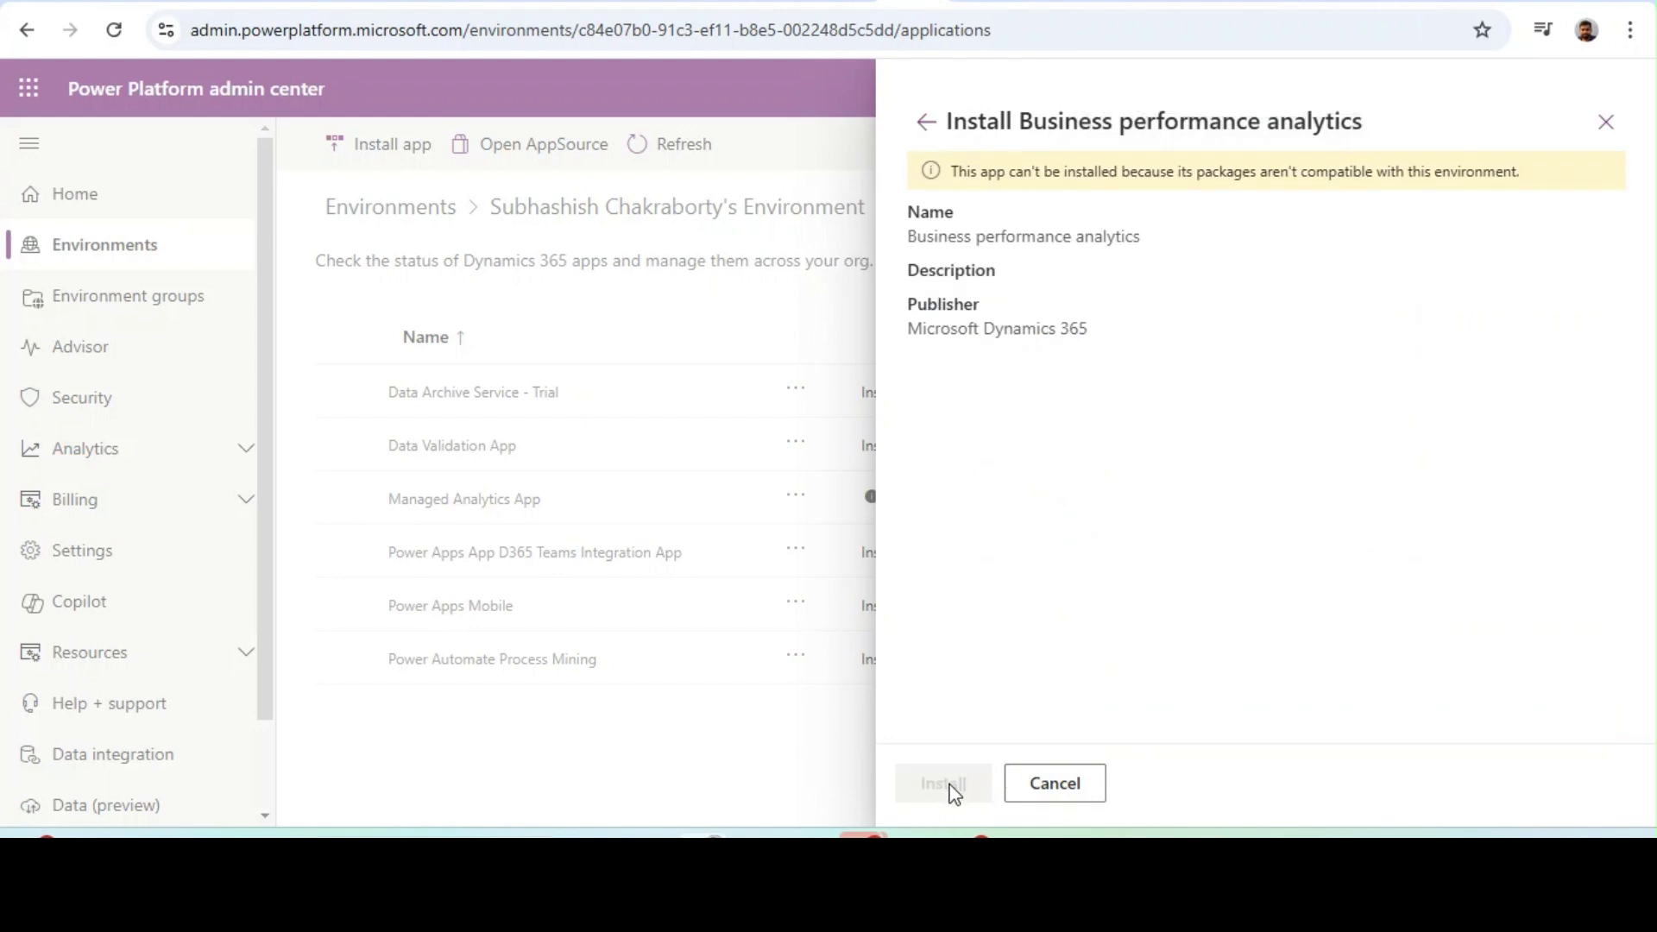
- Close the installation details, open the Dynamics 365 apps of the d365academy-demo environment and select Business performance analytics to check its status
{"action": "left_click", "coordinate": [1605, 122]}
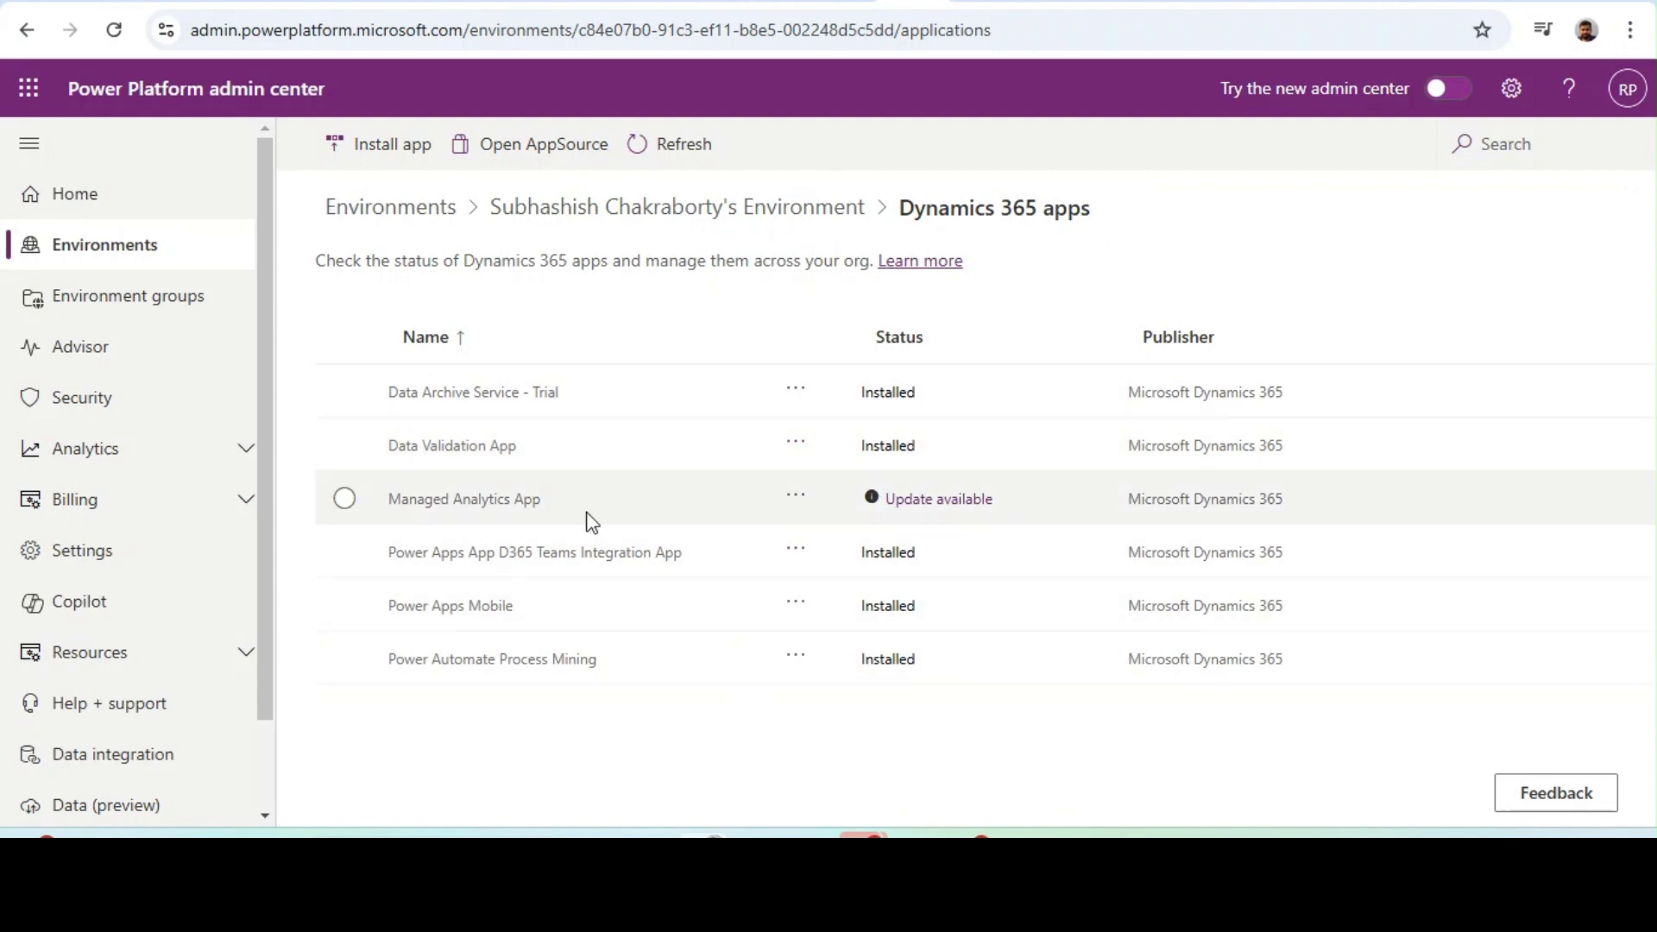
{"action": "left_click", "coordinate": [121, 259]}
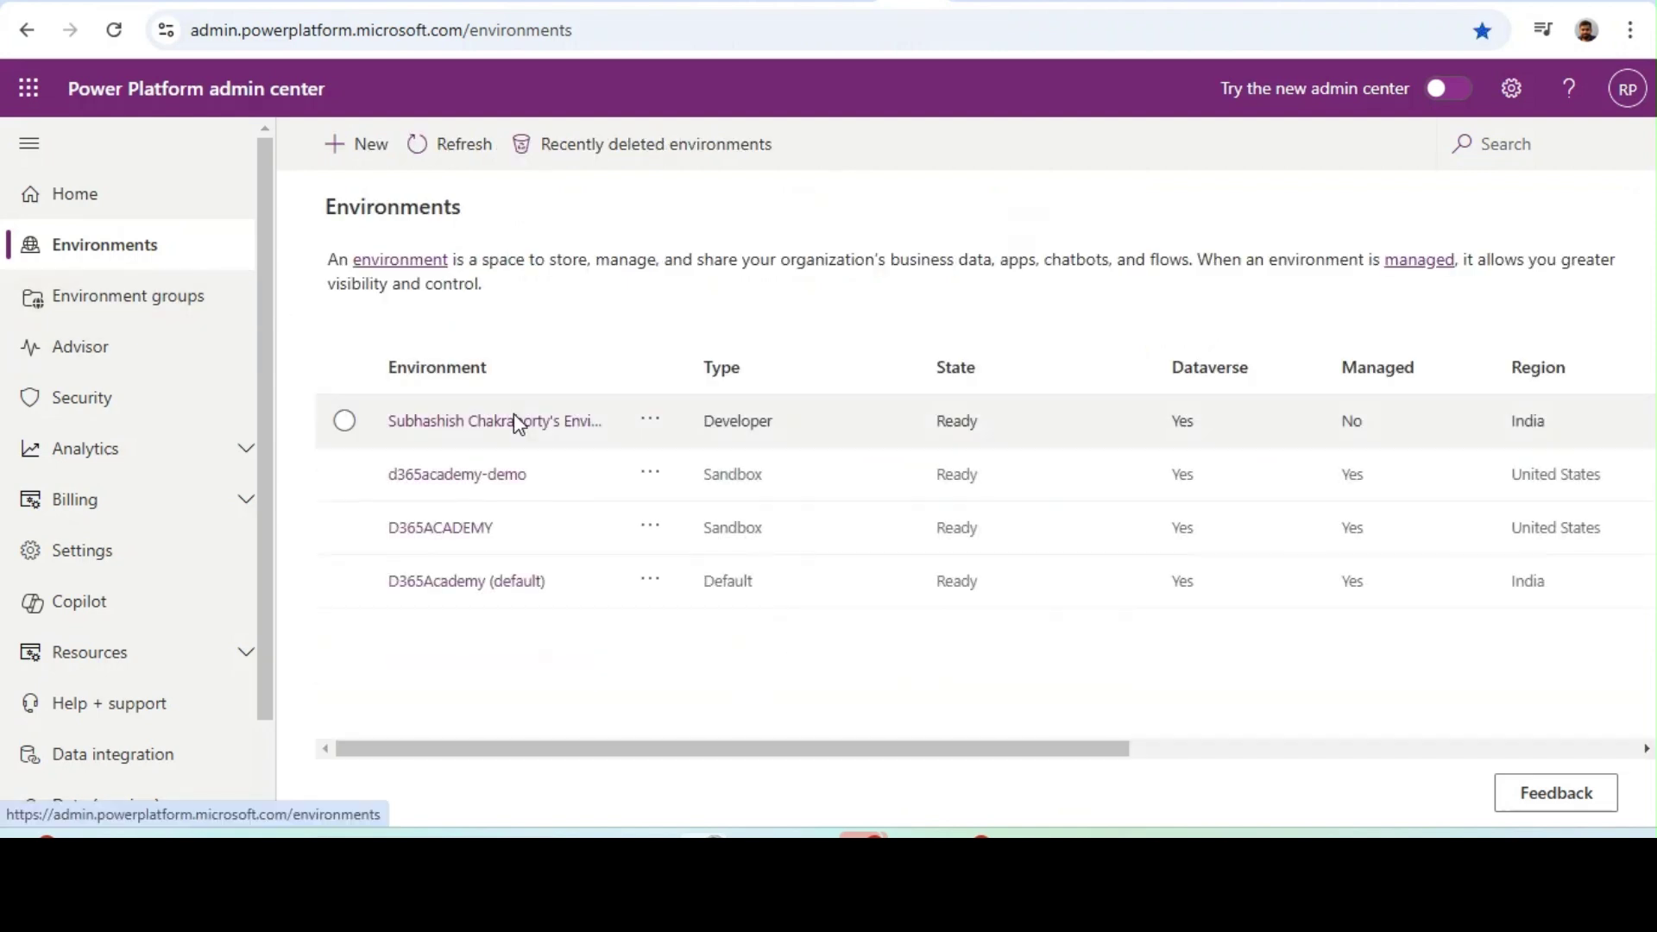
{"action": "left_click", "coordinate": [450, 477]}
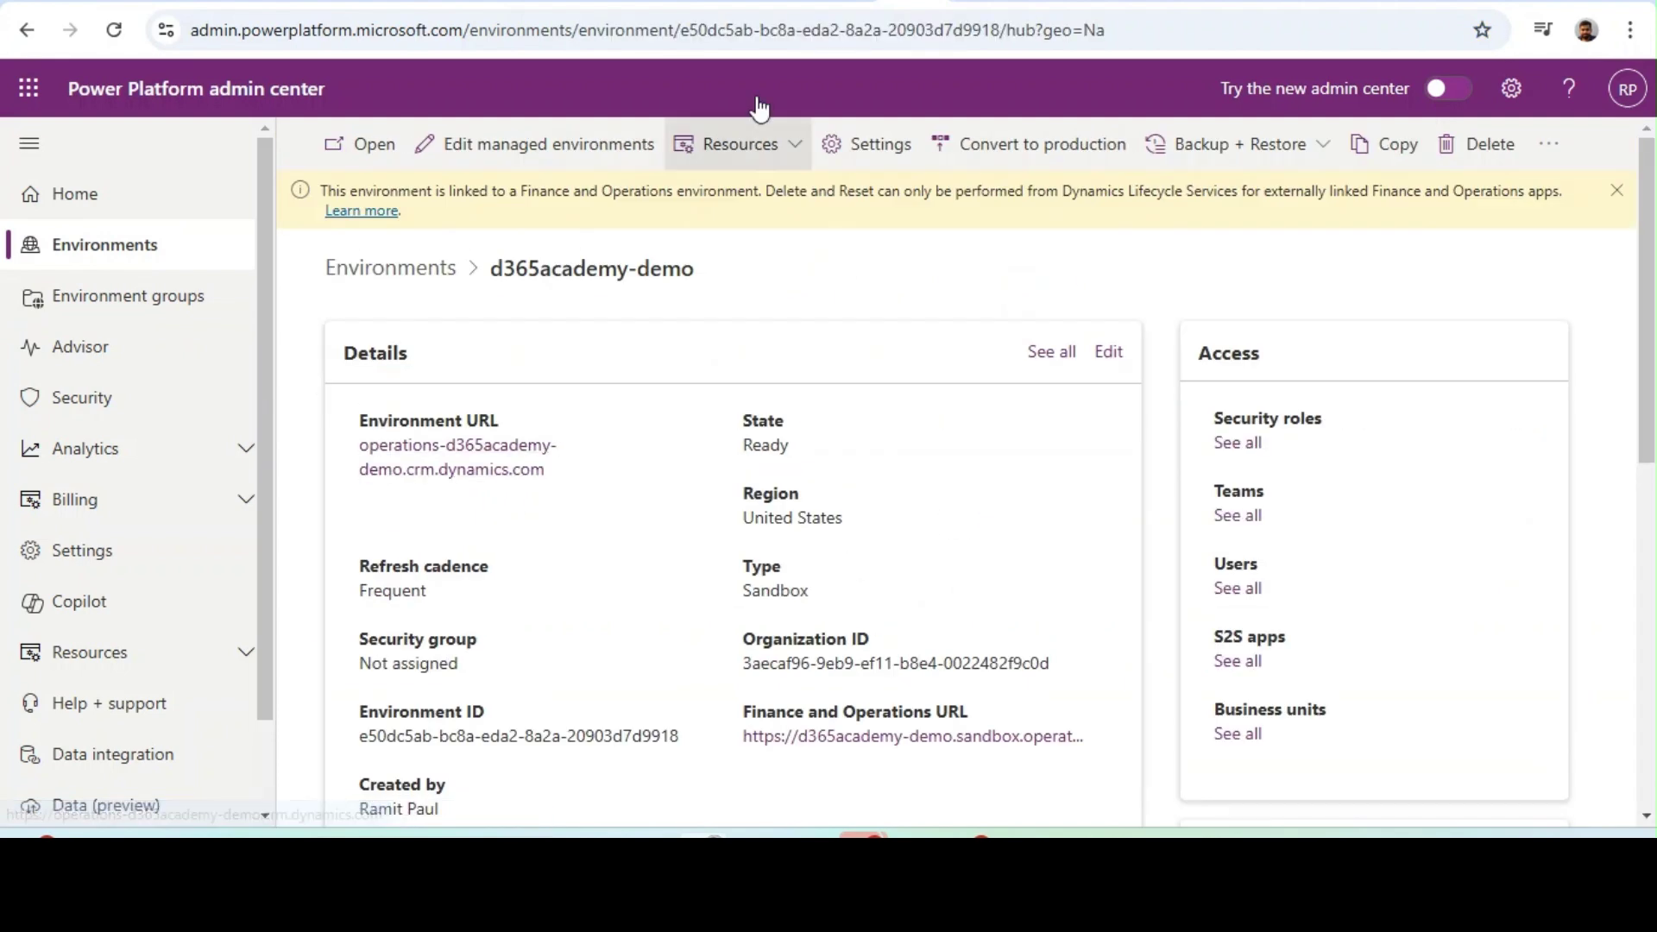
{"action": "left_click", "coordinate": [759, 145]}
{"action": "left_click", "coordinate": [738, 198]}
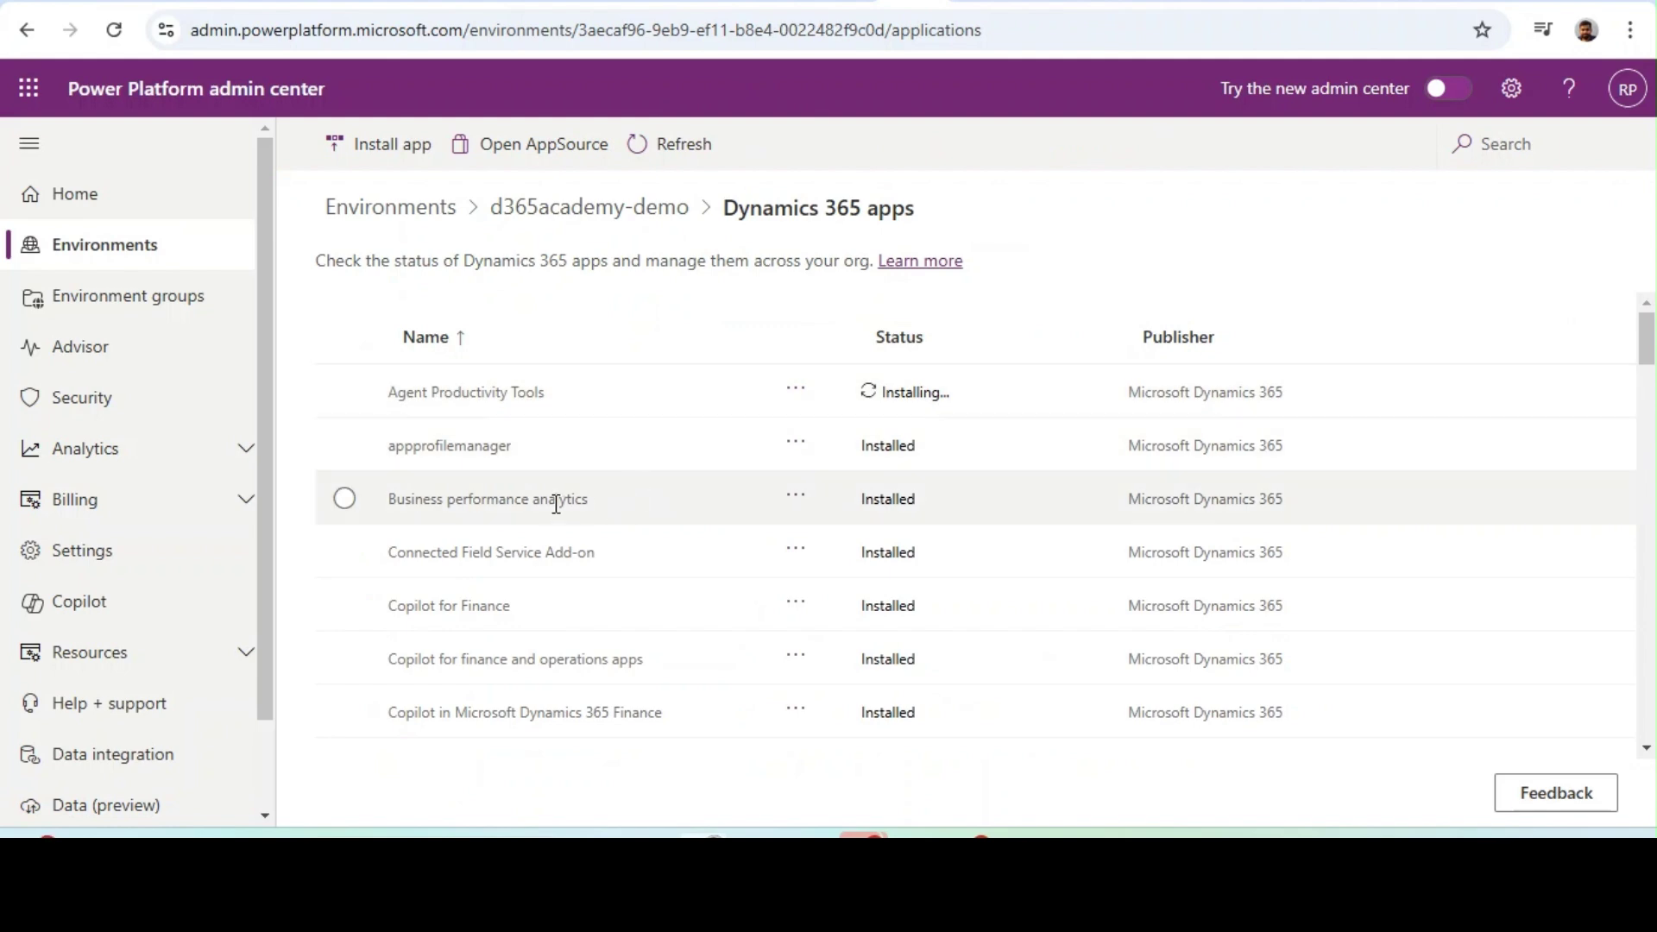
{"action": "left_click", "coordinate": [556, 503]}
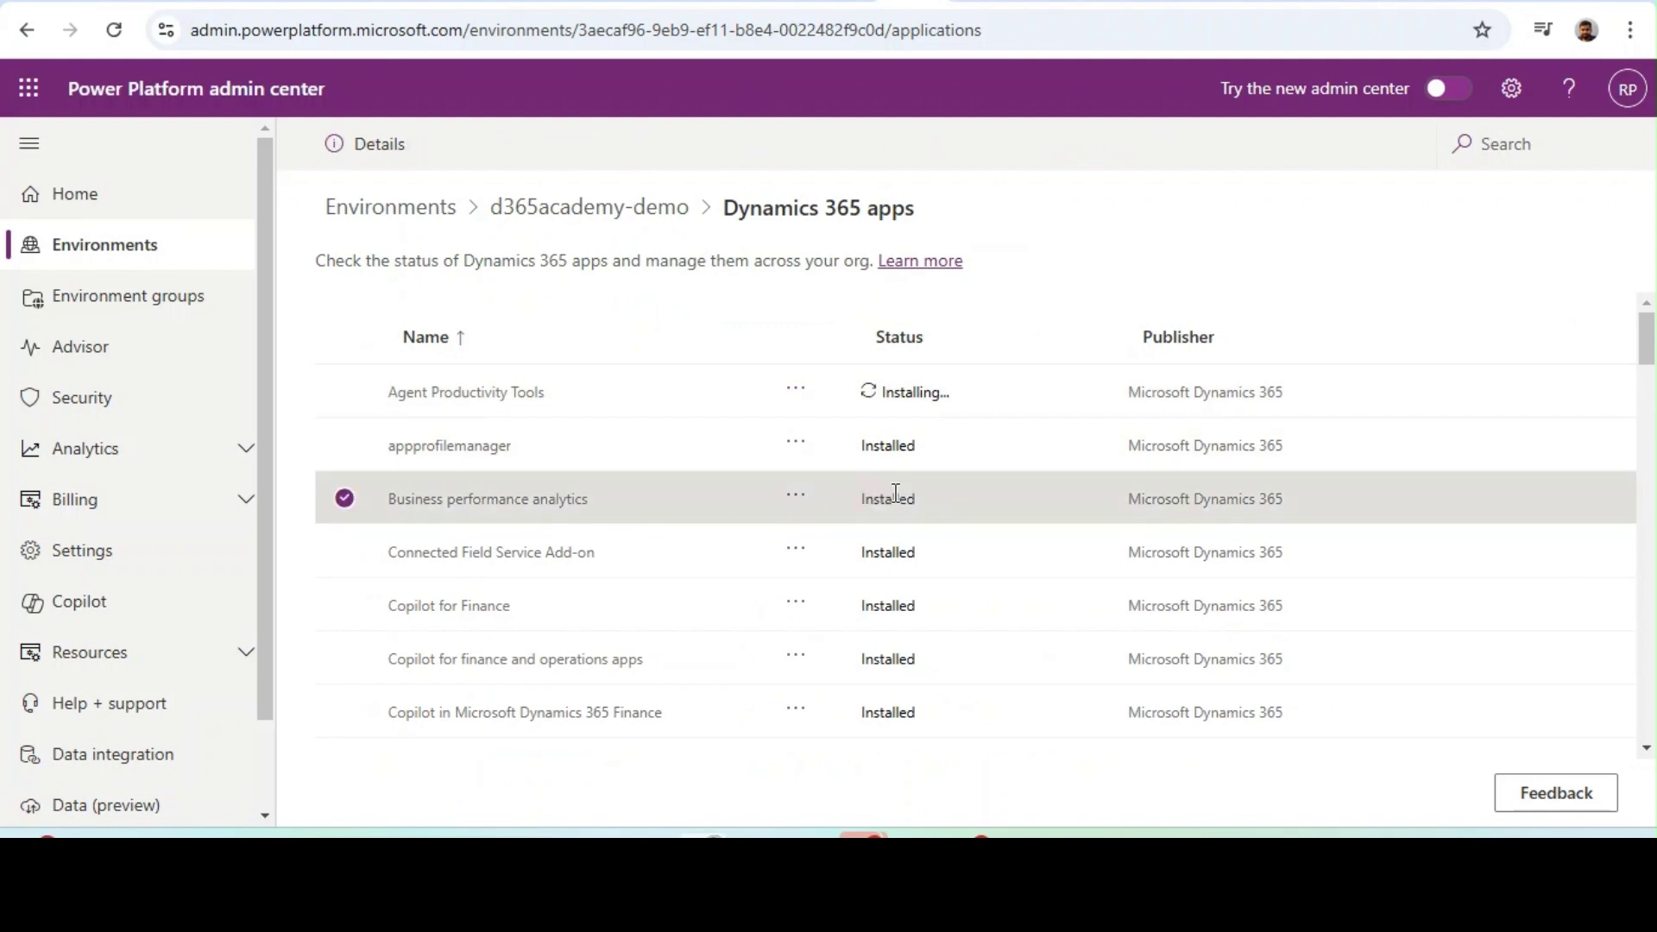
- Switch to the Microsoft Learn article and review the required configurations in Power Platform Admin Center
{"action": "key", "text": "ctrl+Tab"}
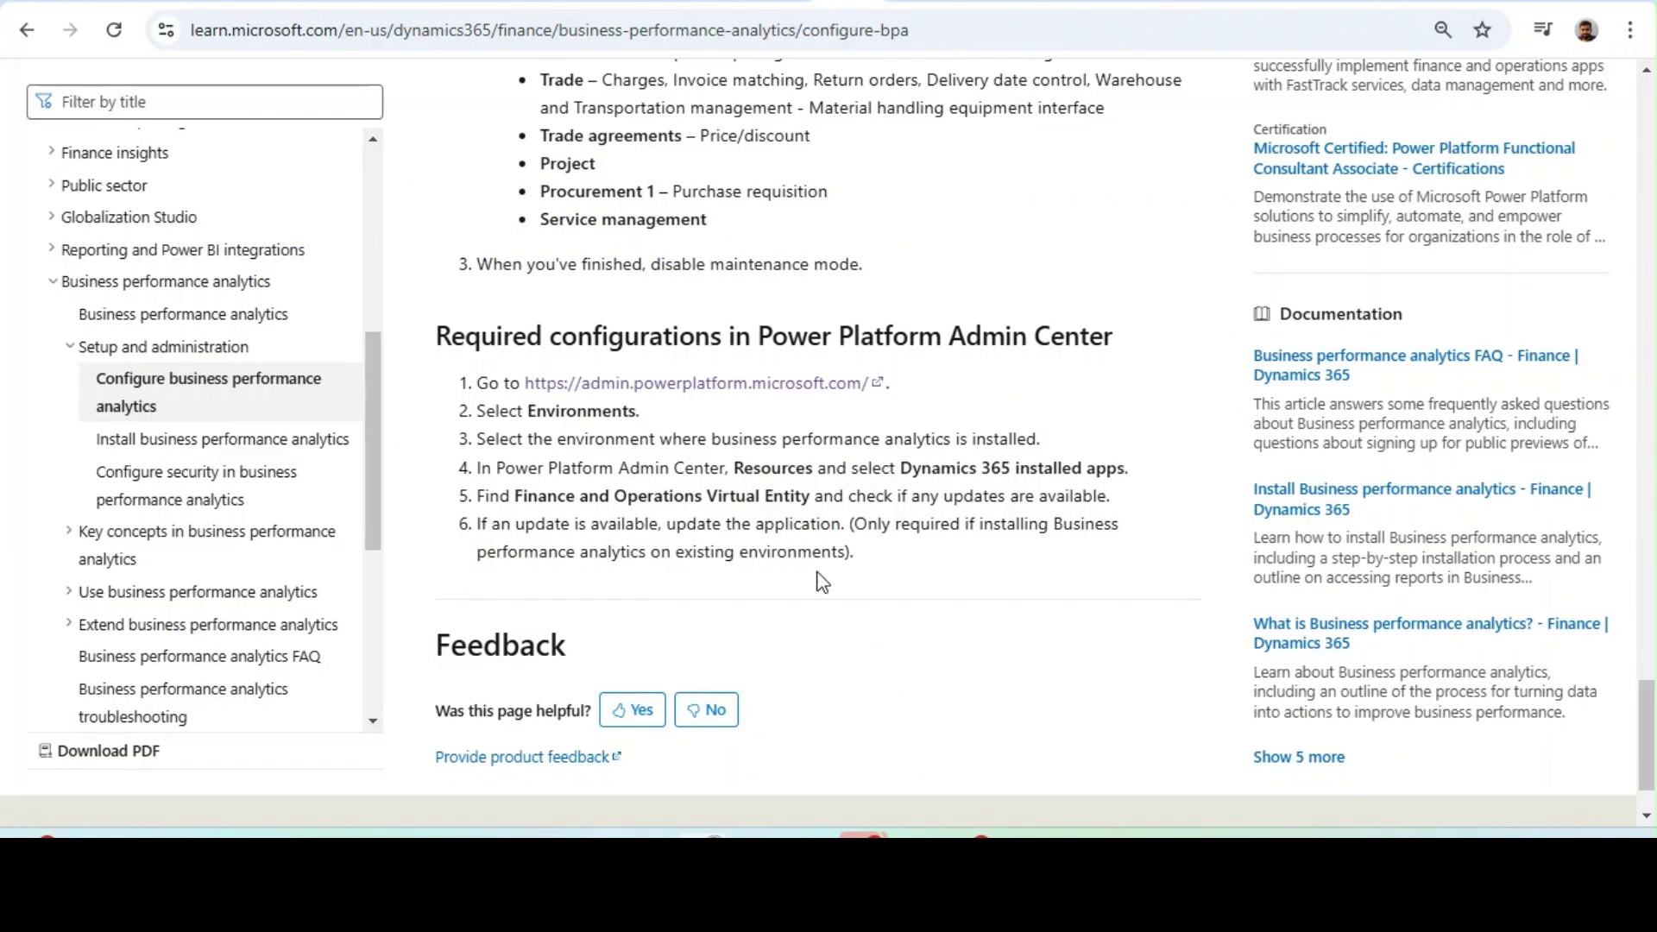
{"action": "left_click_drag", "start_coordinate": [482, 381], "coordinate": [880, 559]}
{"action": "left_click", "coordinate": [843, 508]}
- Switch to Finance and Operations, open the Balance sheet report in Business performance analytics, and expand USD and its USMF legal entity
{"action": "left_click", "coordinate": [813, 836]}
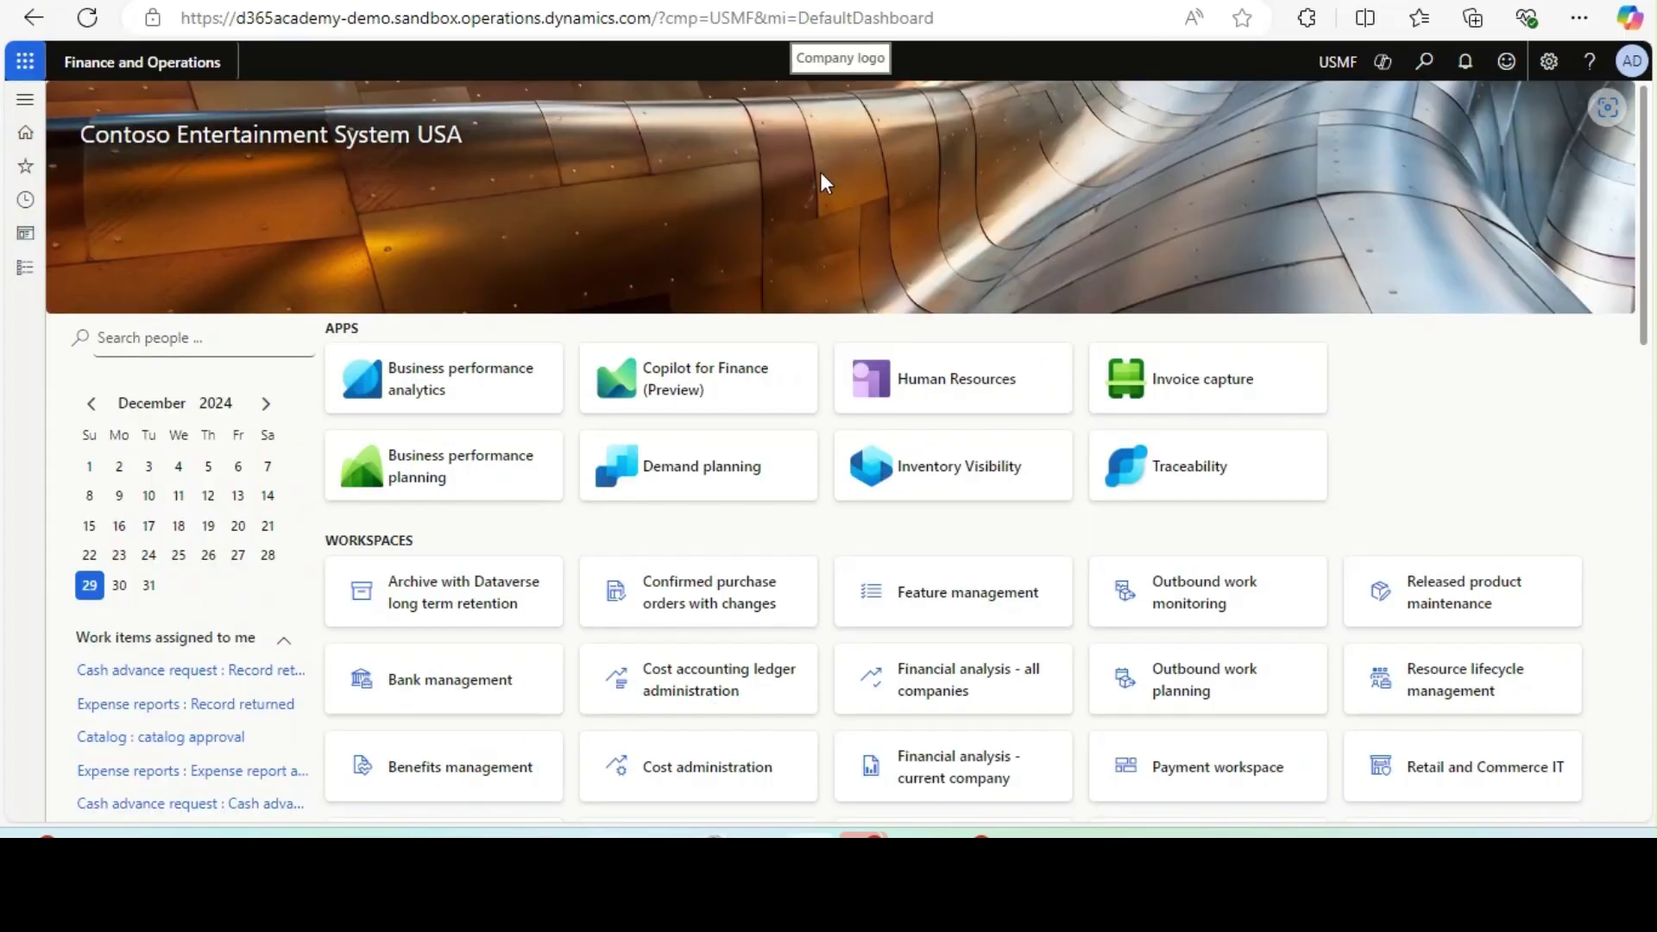
{"action": "left_click", "coordinate": [462, 398]}
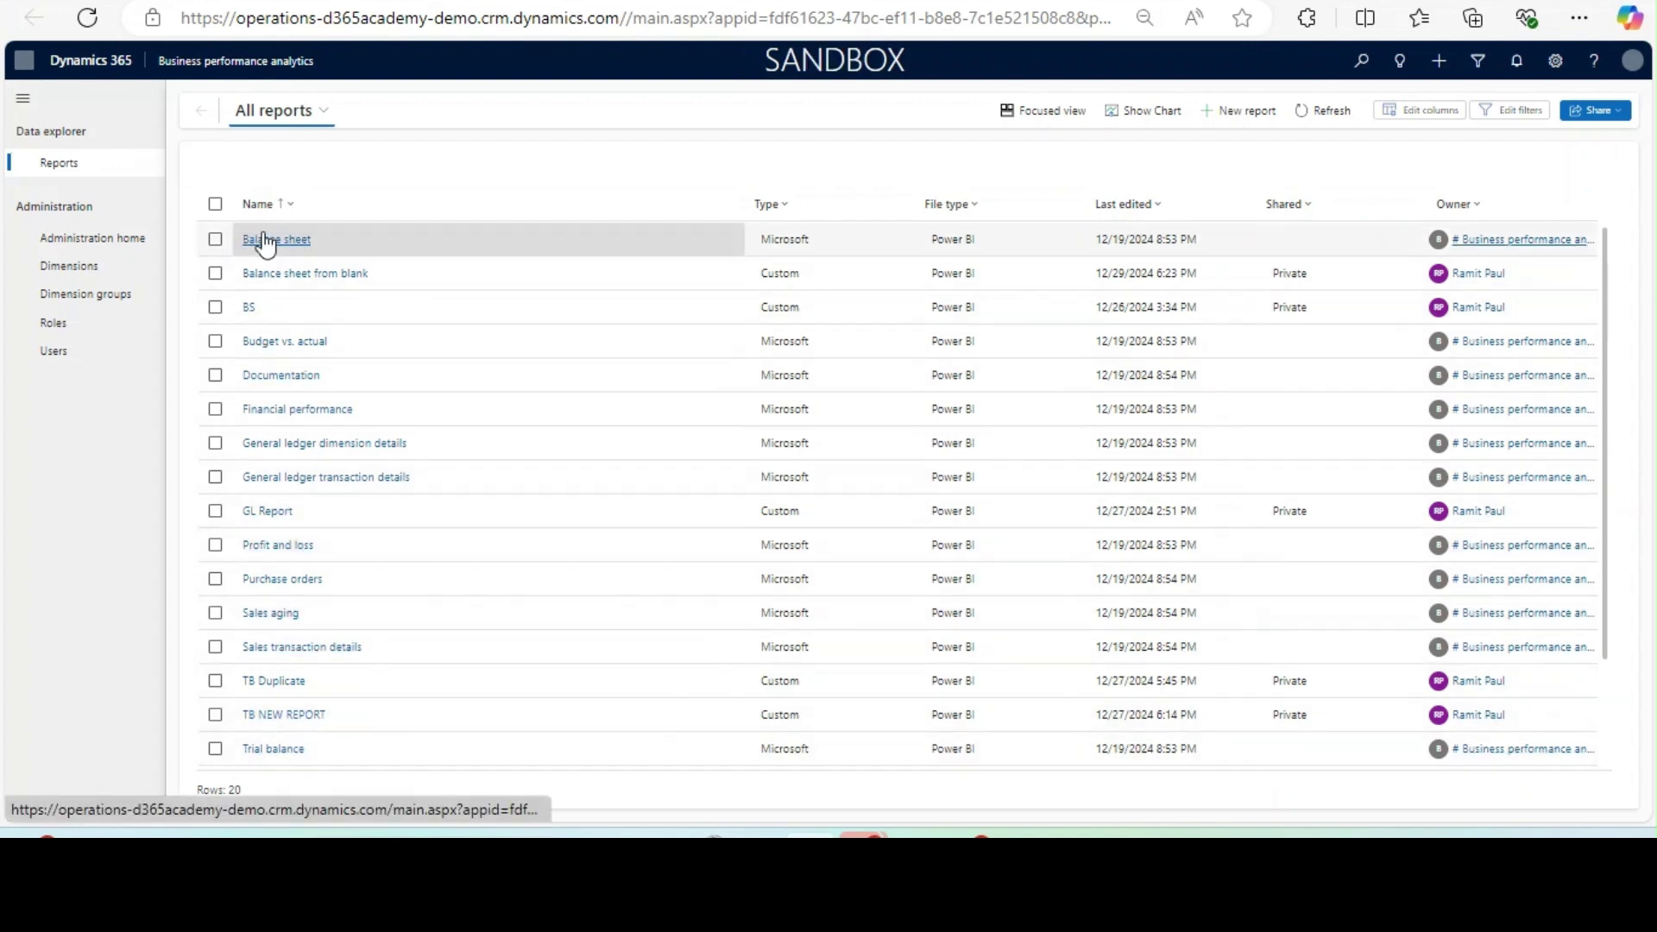
{"action": "left_click", "coordinate": [263, 235]}
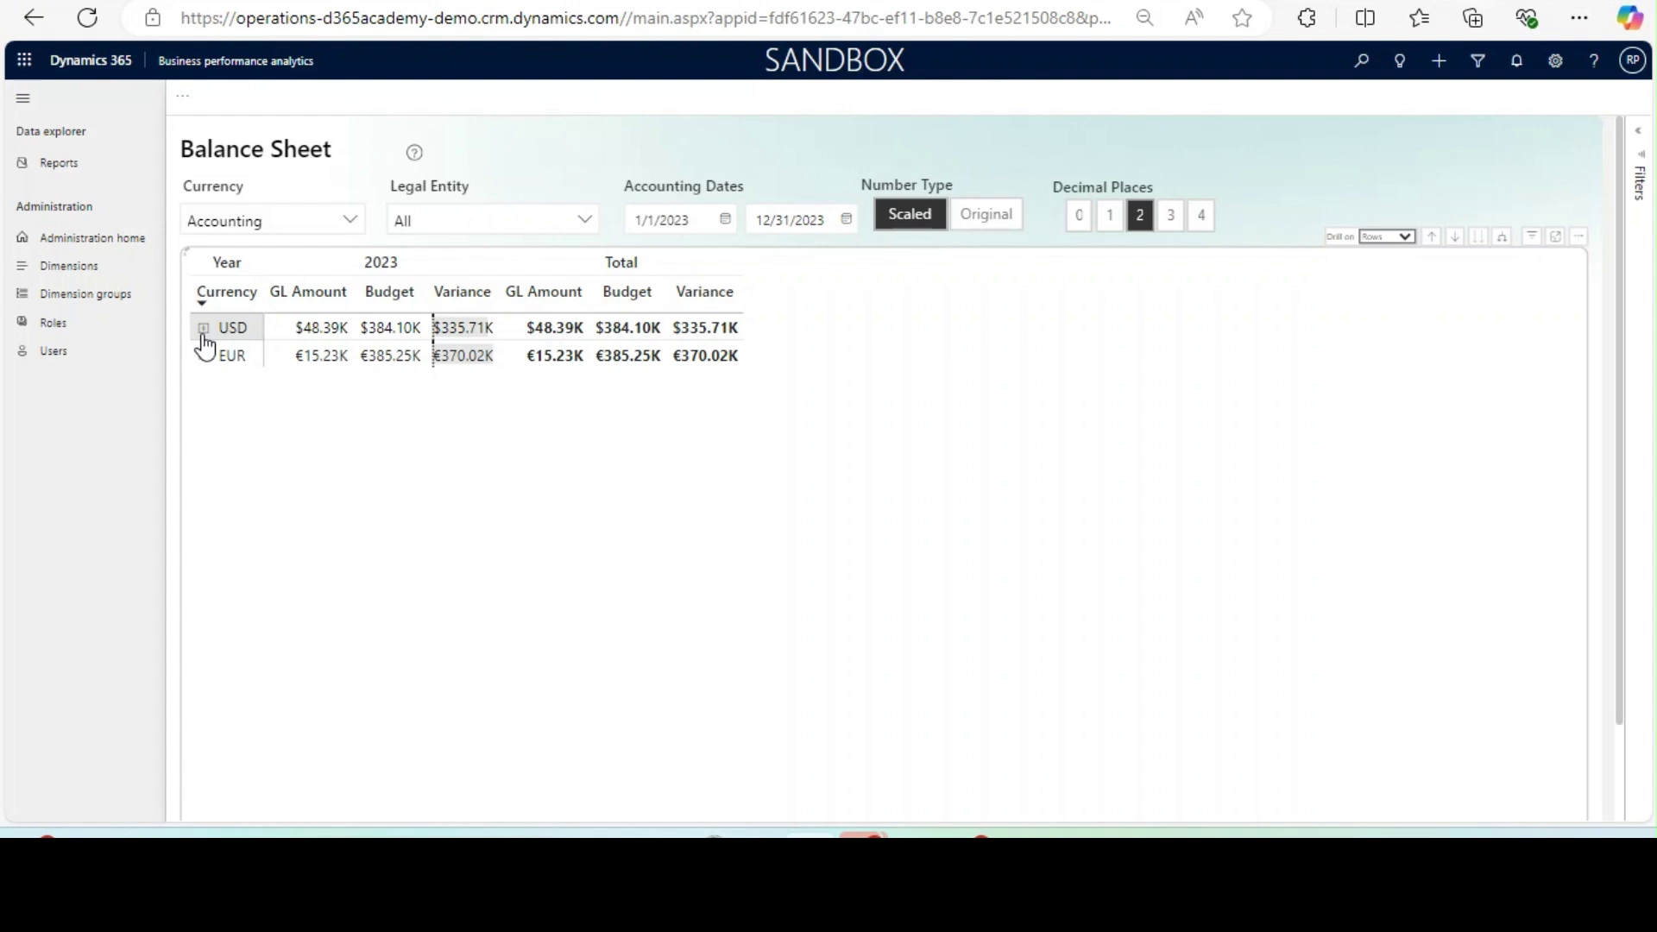
{"action": "left_click", "coordinate": [203, 332]}
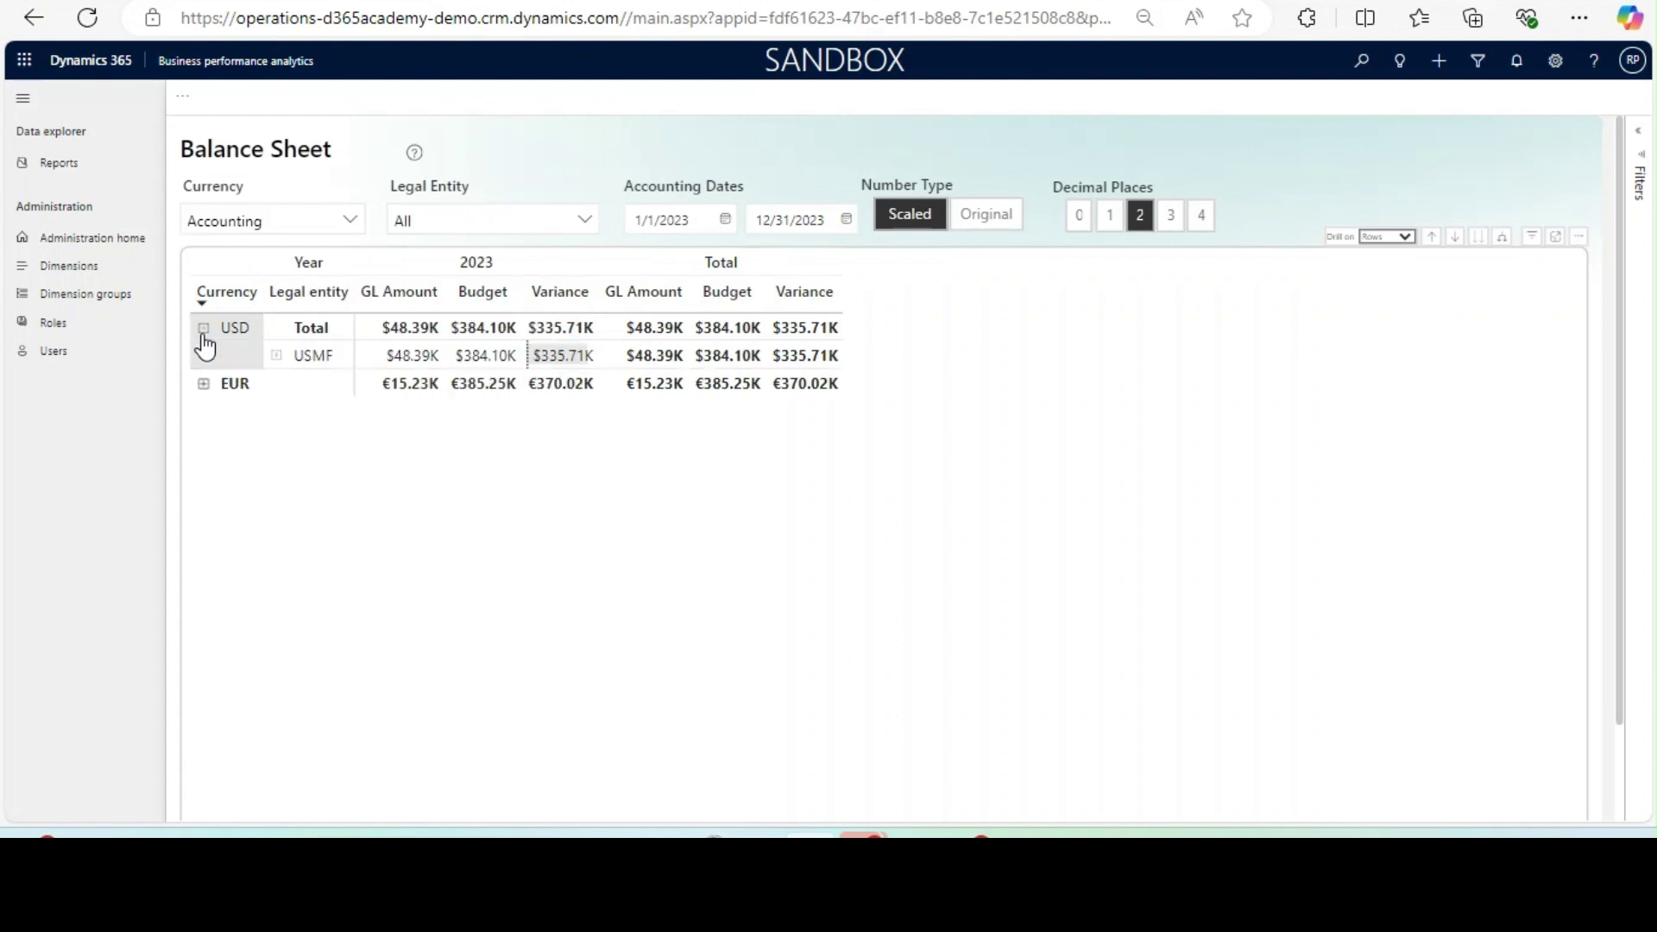
{"action": "left_click", "coordinate": [277, 356]}
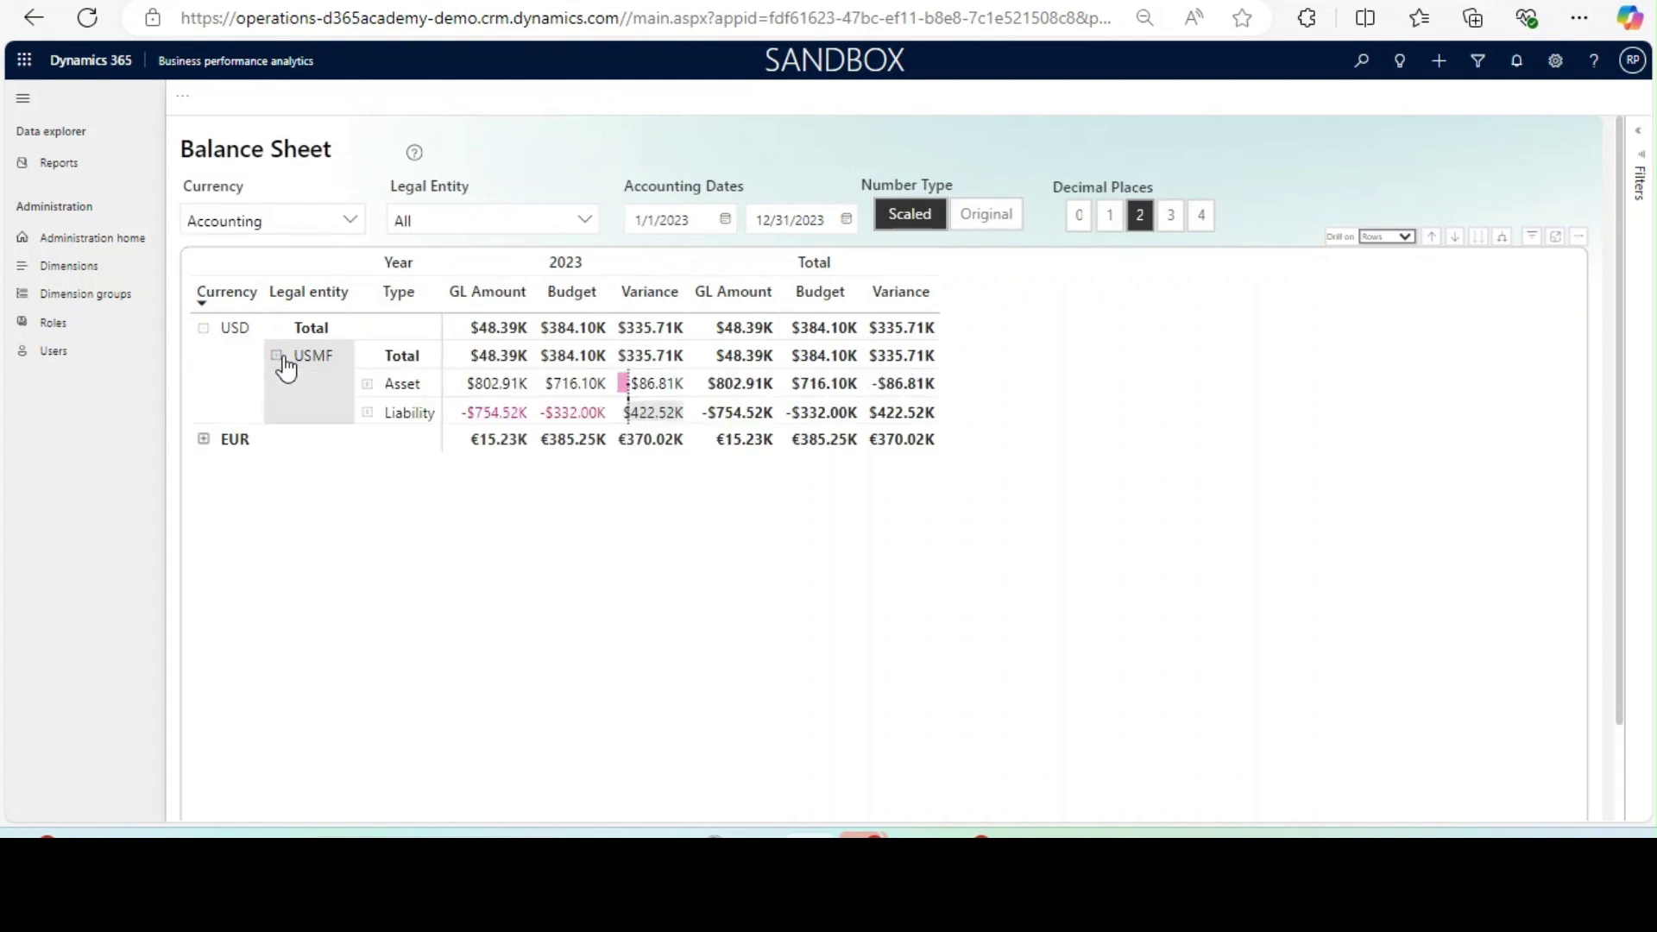